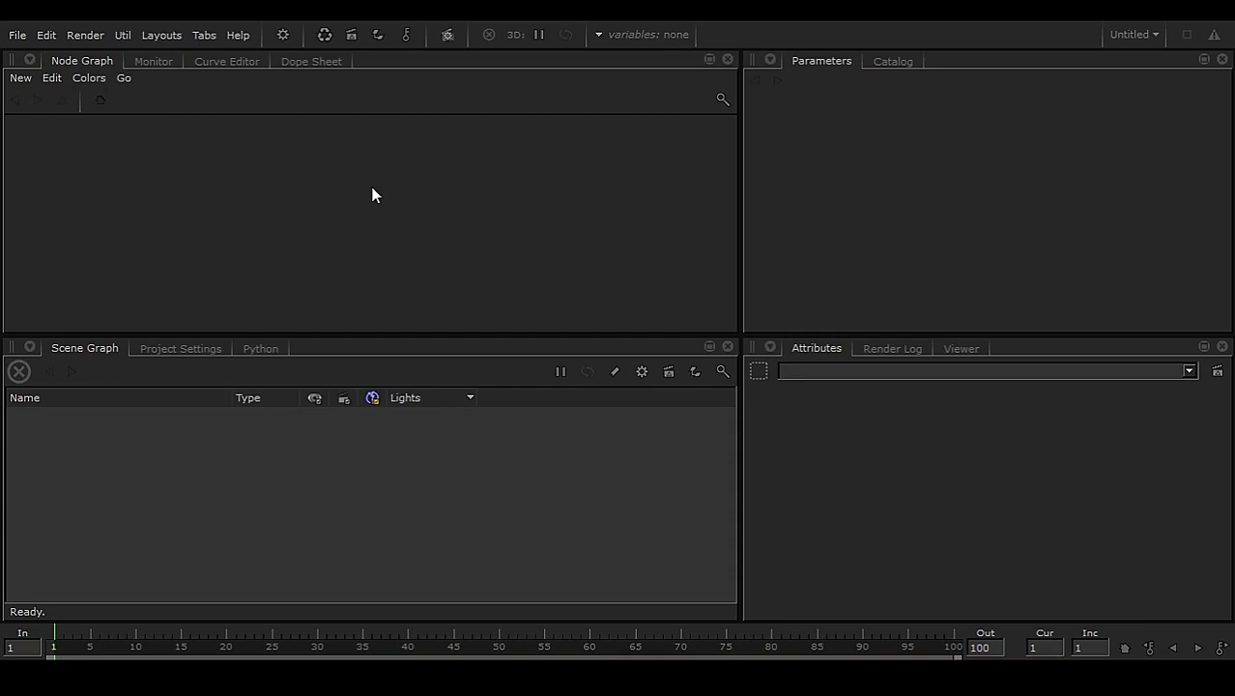
- Add a RenderSettings node to the node graph and open its parameters
{"action": "key", "text": "Tab"}
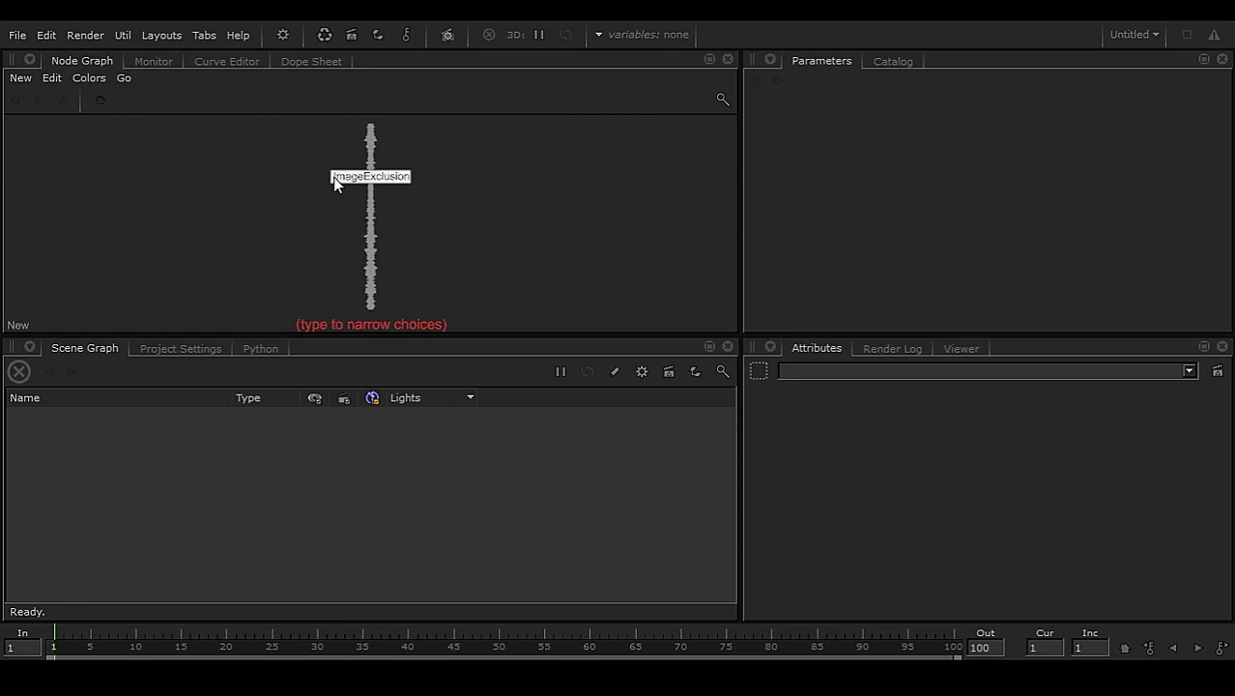
{"action": "type", "text": "rs"}
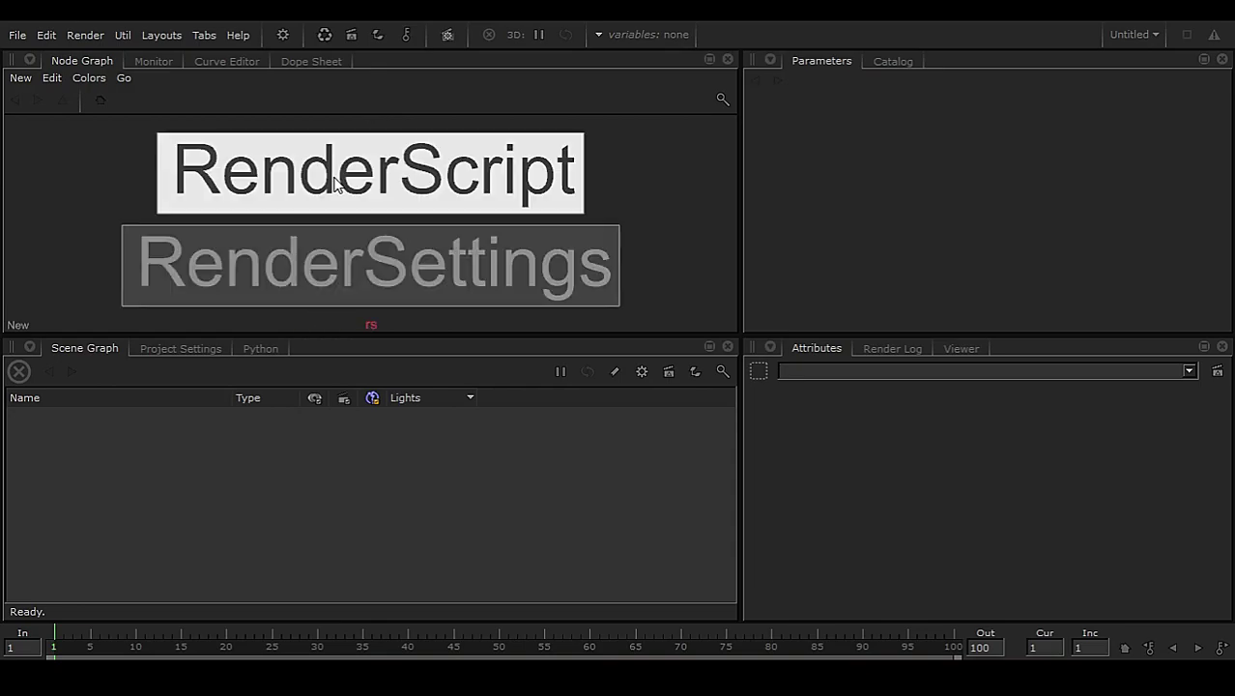
{"action": "left_click", "coordinate": [387, 268]}
{"action": "left_click", "coordinate": [384, 223]}
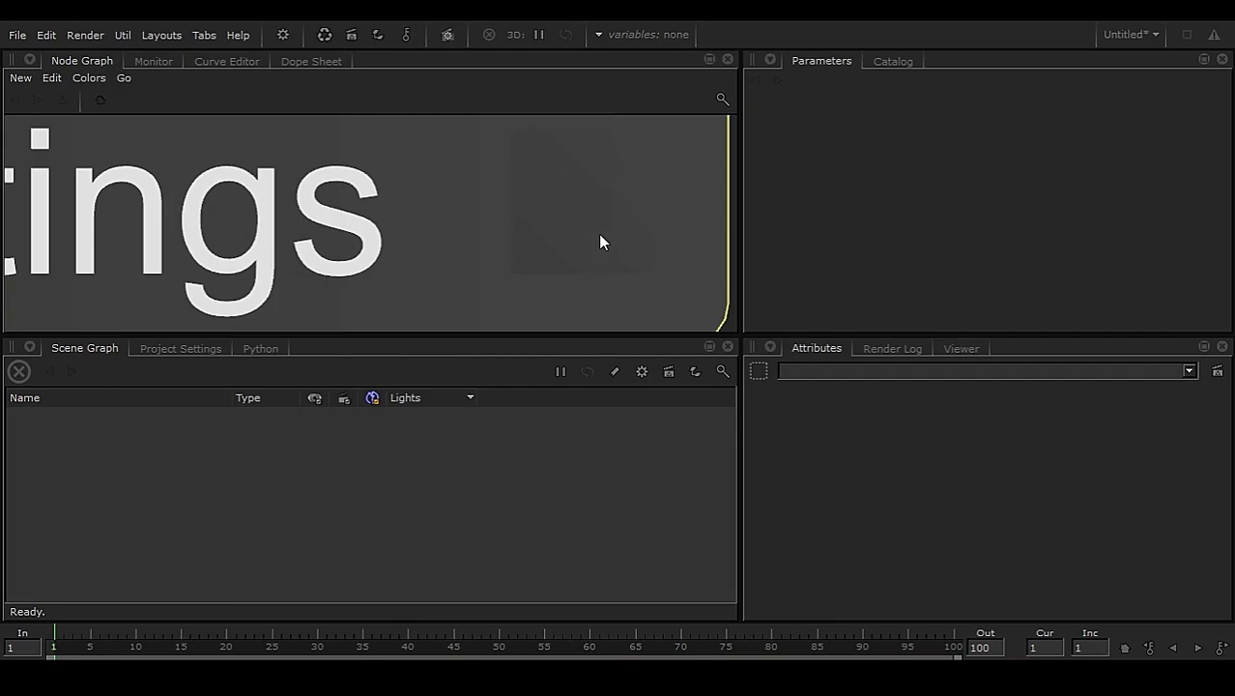
{"action": "left_click", "coordinate": [581, 198]}
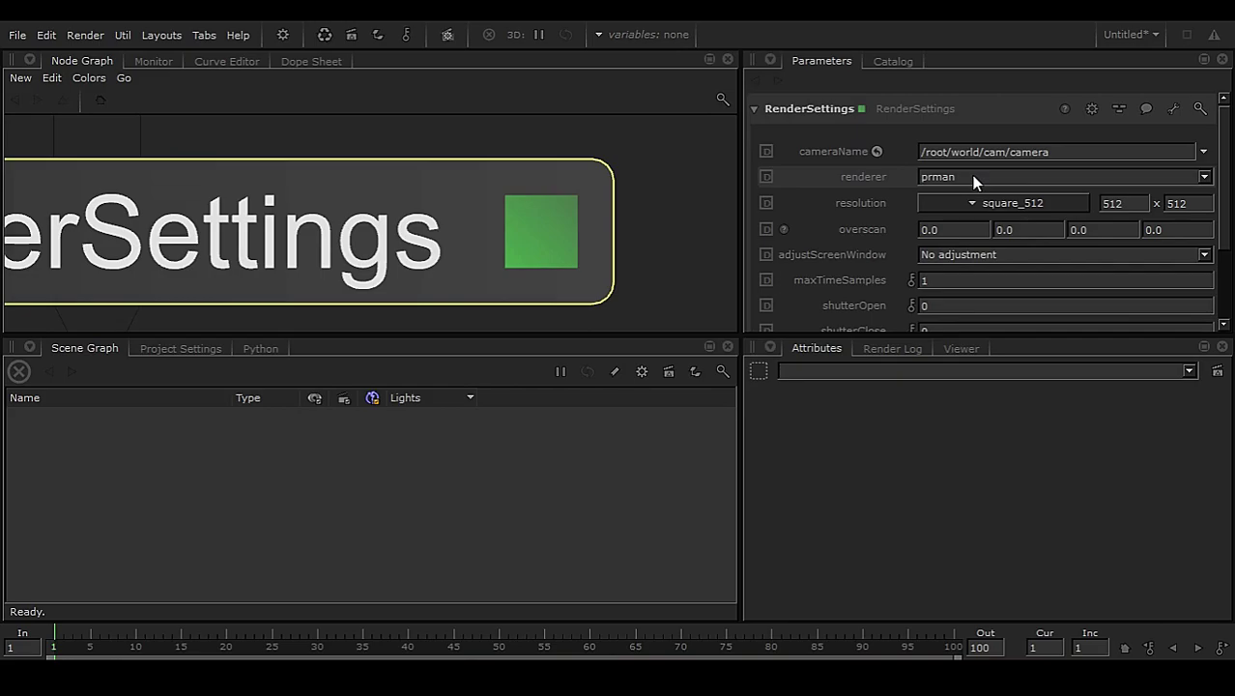
- Check the available renderer options of the RenderSettings node and delete the node
{"action": "left_click", "coordinate": [1201, 179]}
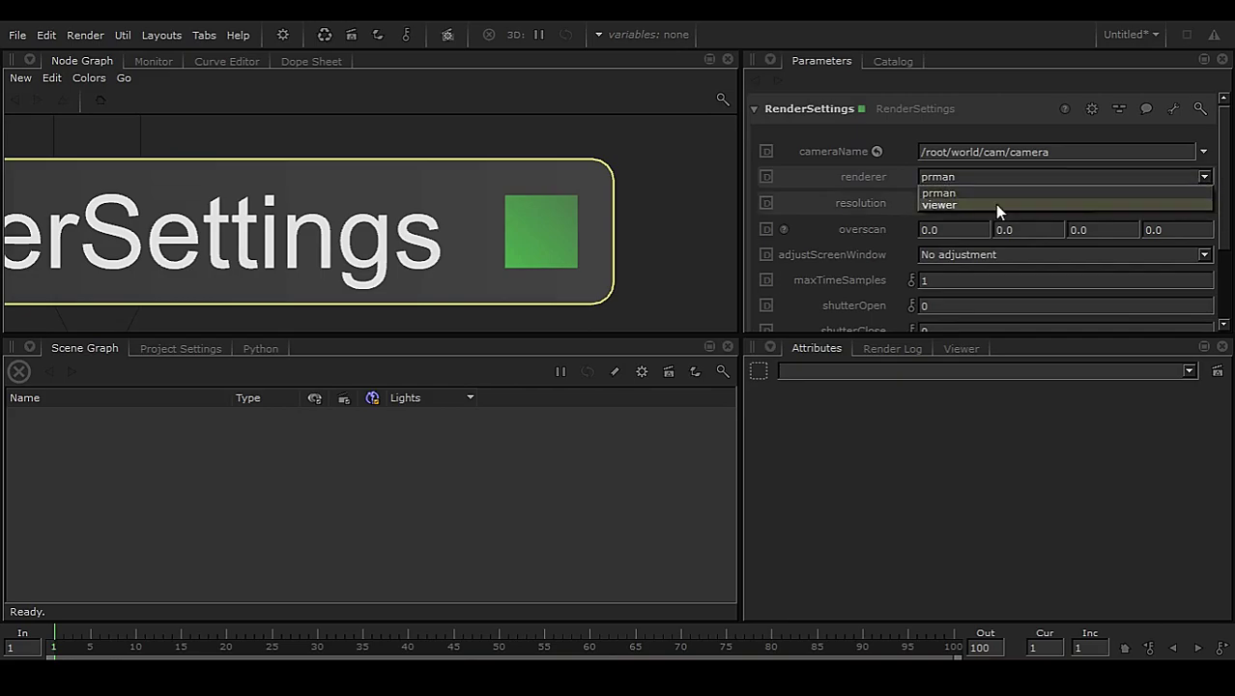
{"action": "left_click", "coordinate": [652, 163]}
{"action": "left_click", "coordinate": [646, 203]}
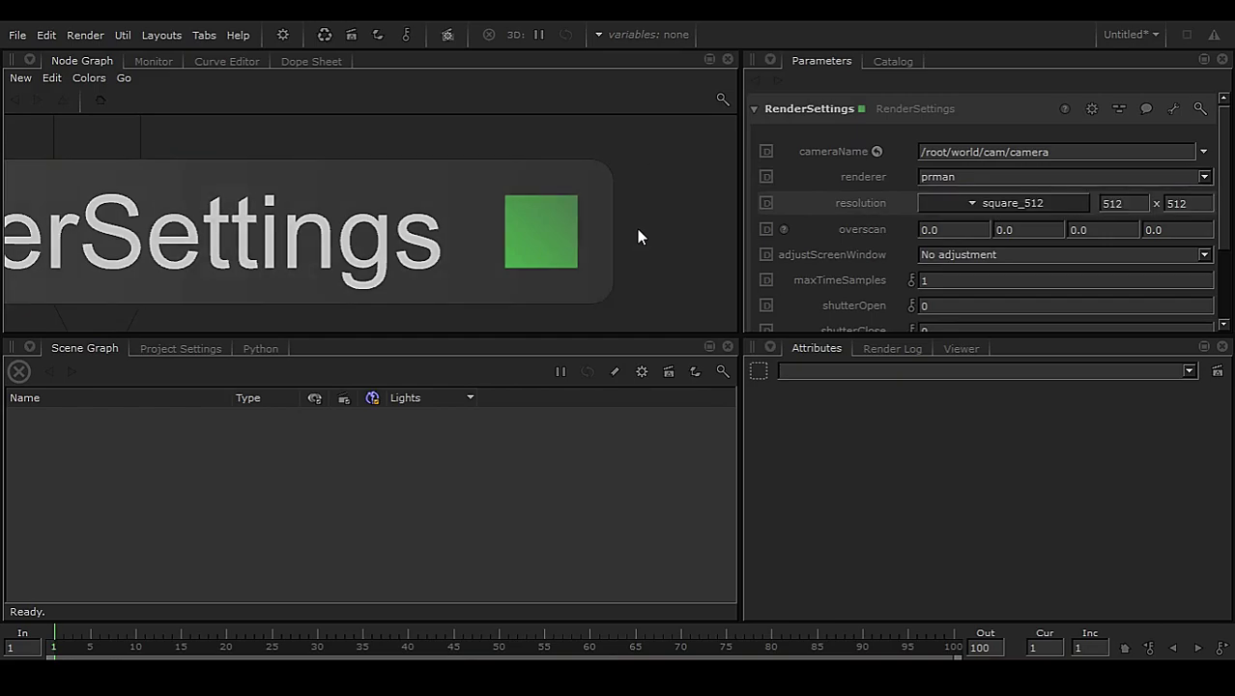
{"action": "scroll", "coordinate": [570, 246], "scroll_direction": "down", "scroll_amount": 3}
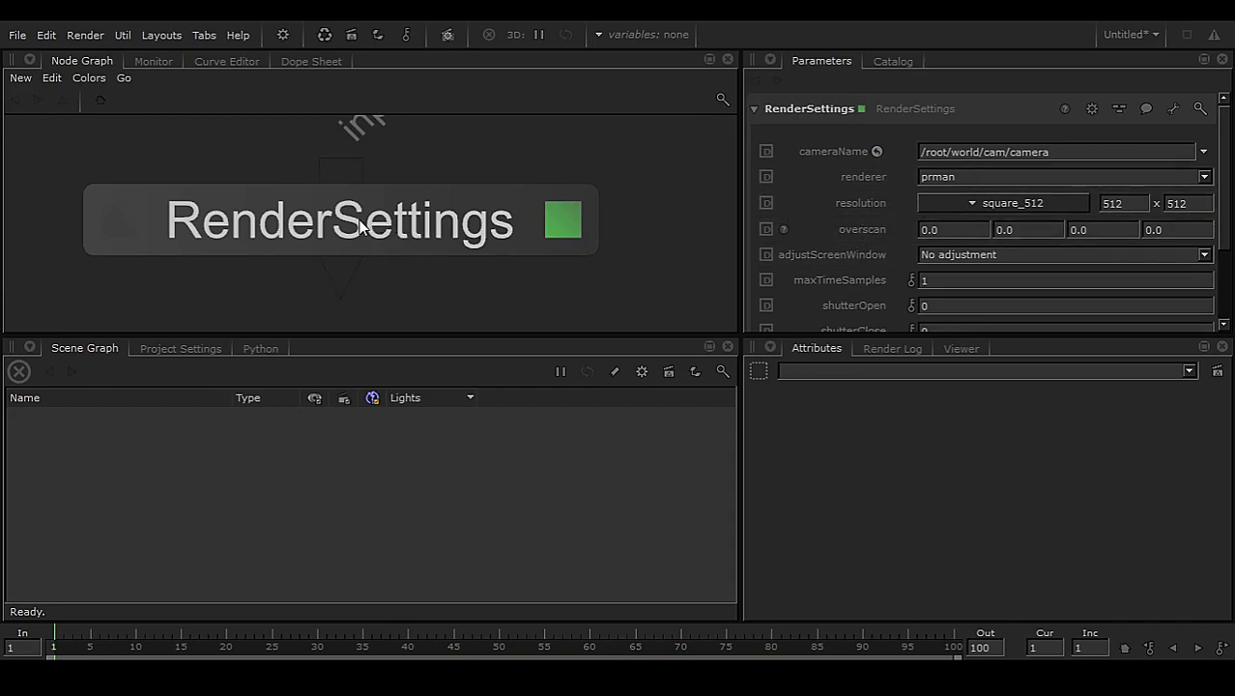
{"action": "left_click", "coordinate": [384, 221]}
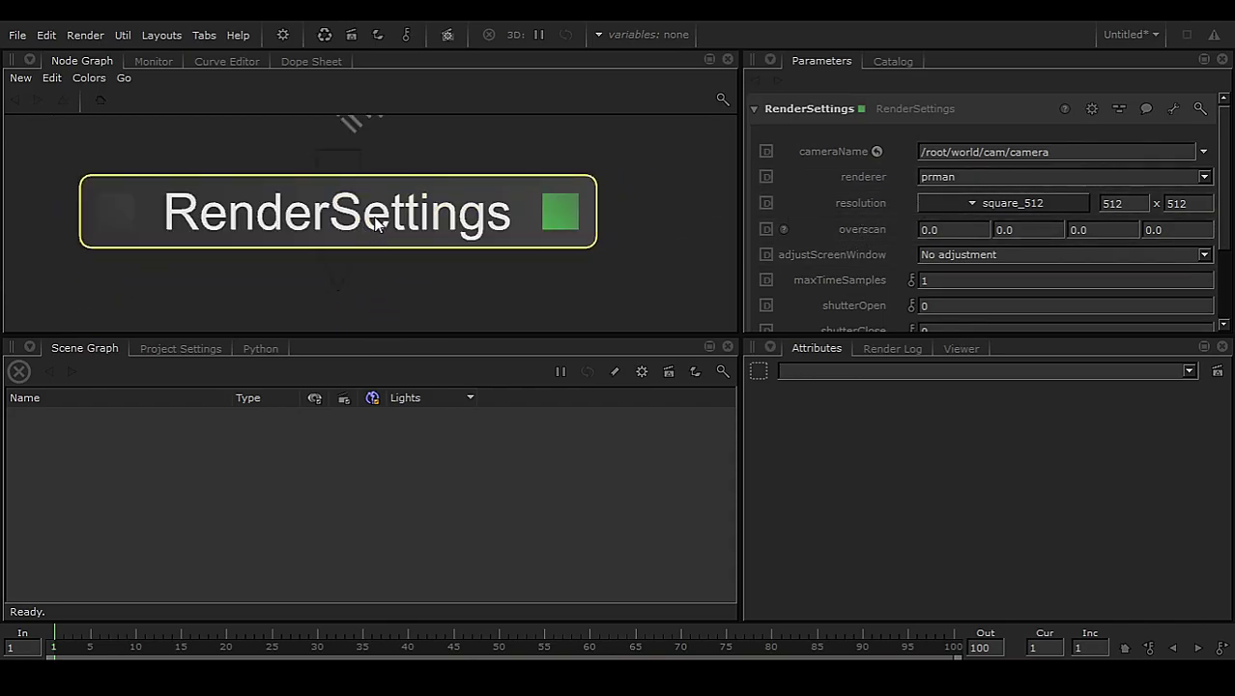
{"action": "key", "text": "Delete"}
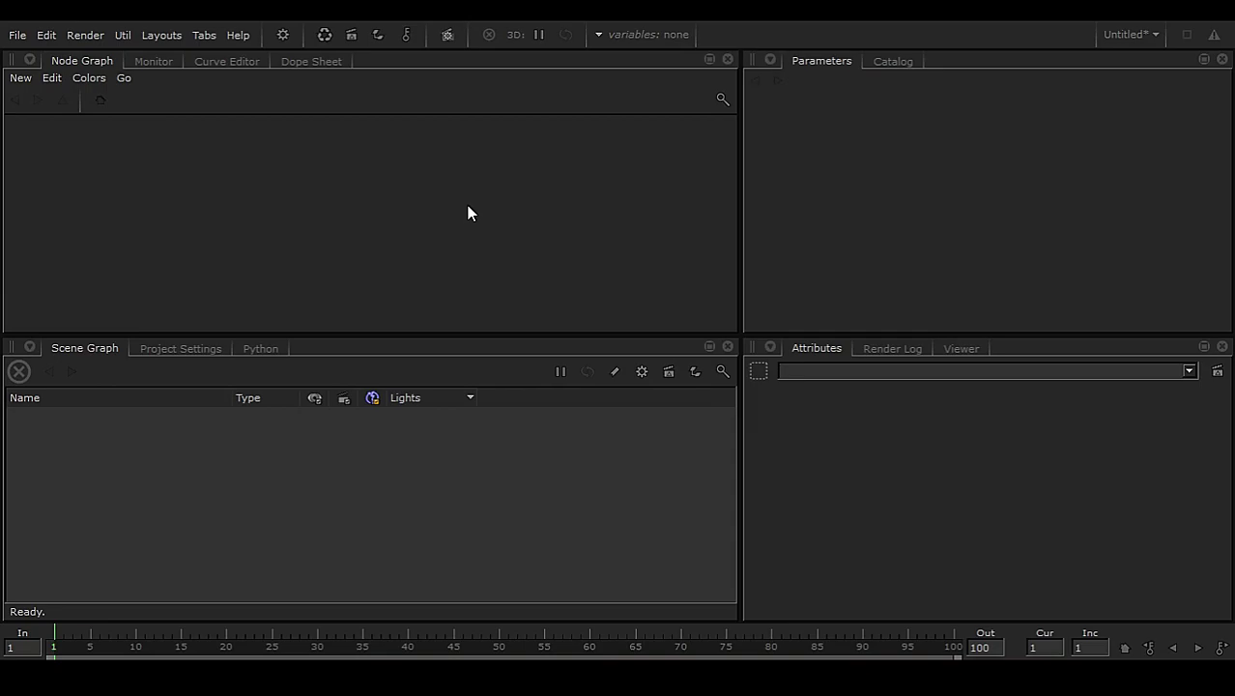
- Create the built-in pony node and place a CameraCreate node beside it
{"action": "left_click", "coordinate": [238, 36]}
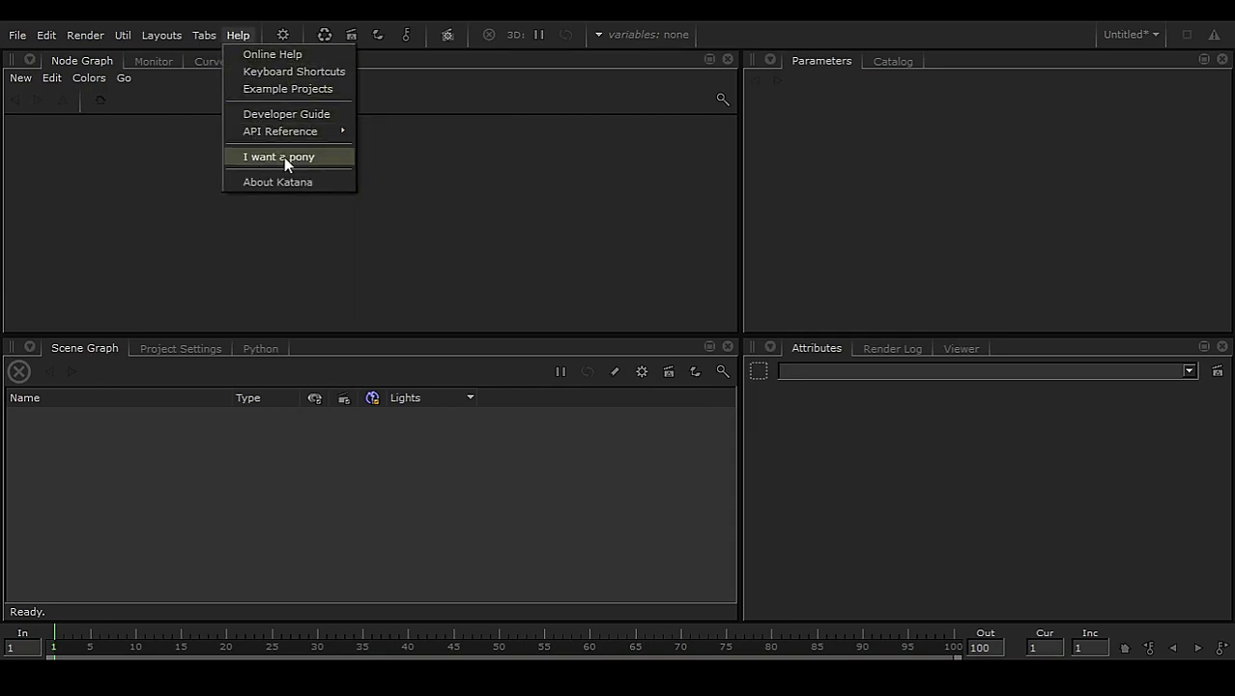
{"action": "left_click", "coordinate": [321, 156]}
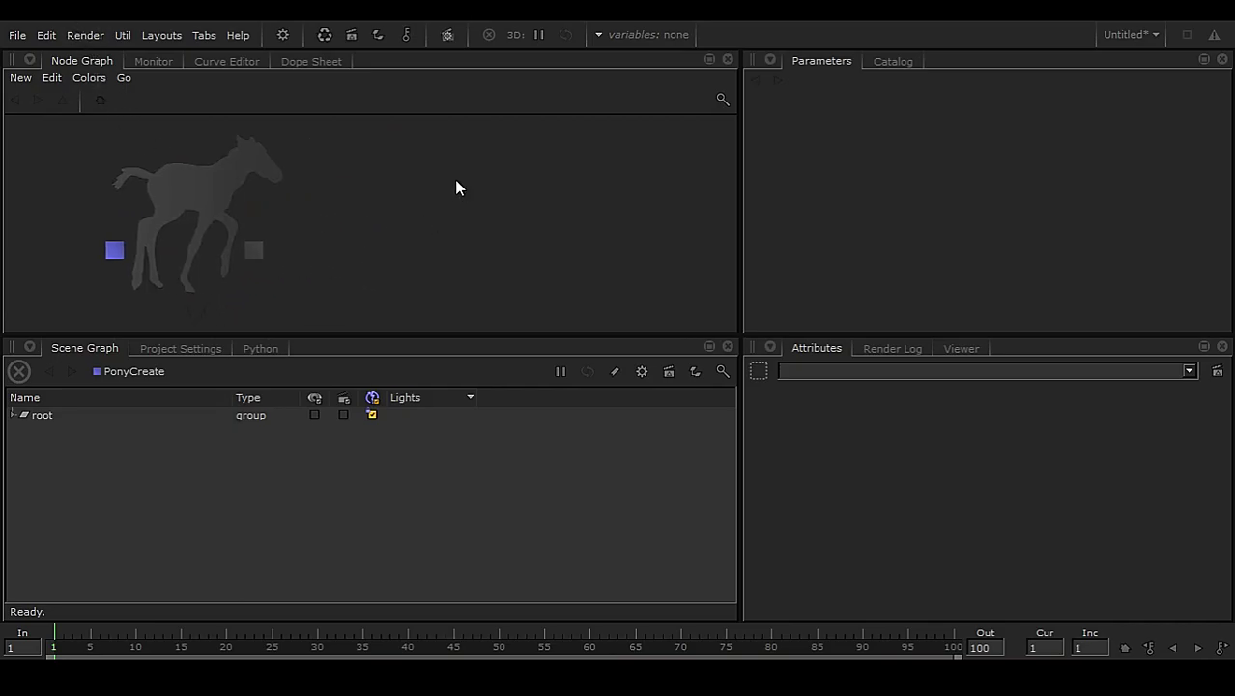
{"action": "key", "text": "Tab"}
{"action": "type", "text": "cc"}
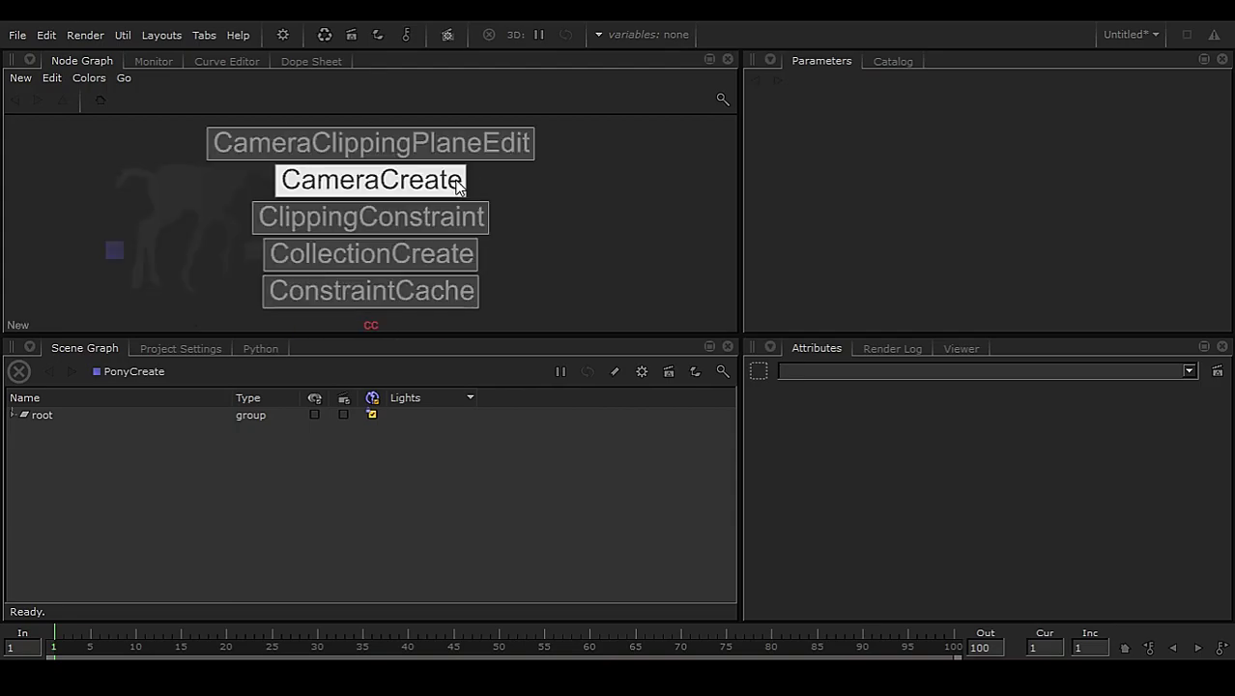
{"action": "left_click", "coordinate": [378, 189]}
{"action": "left_click", "coordinate": [440, 198]}
{"action": "left_click", "coordinate": [490, 179]}
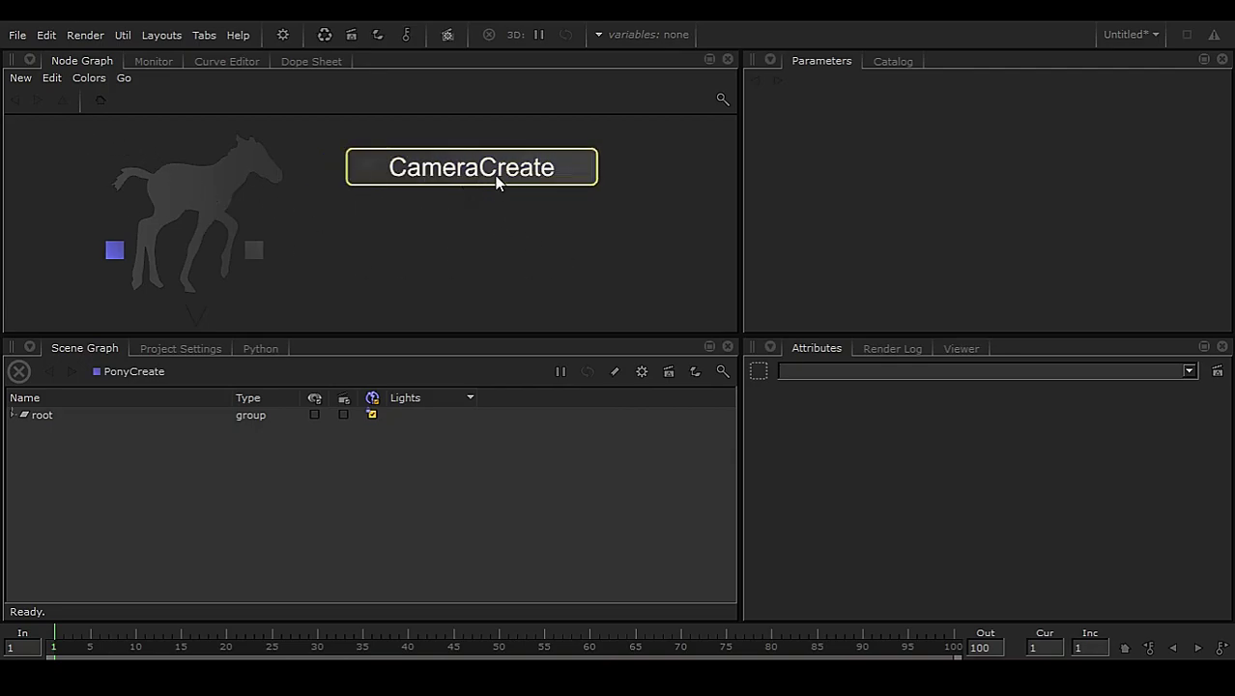
- Connect the pony and CameraCreate nodes into a Merge node placed below them
{"action": "middle_click_drag", "start_coordinate": [484, 179], "coordinate": [492, 174]}
{"action": "left_click_drag", "start_coordinate": [211, 184], "coordinate": [600, 296]}
{"action": "scroll", "coordinate": [360, 216], "scroll_direction": "down", "scroll_amount": 3}
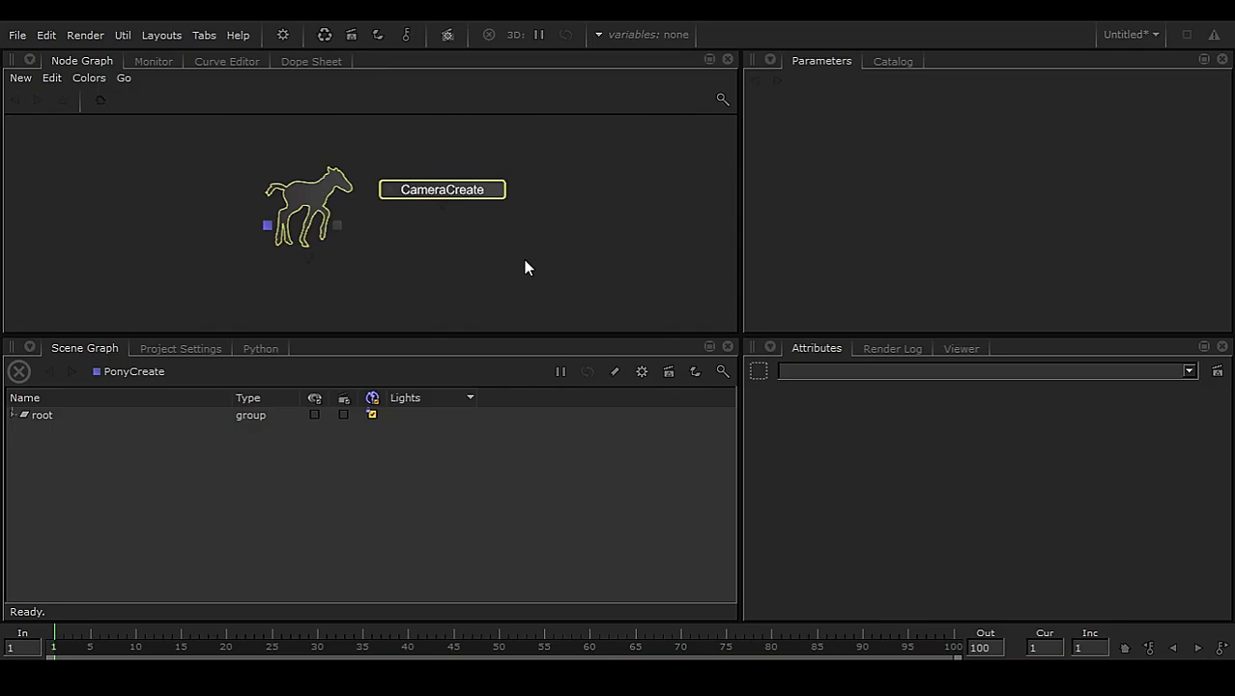
{"action": "key", "text": "m"}
{"action": "middle_click_drag", "start_coordinate": [412, 301], "coordinate": [420, 273]}
{"action": "scroll", "coordinate": [409, 270], "scroll_direction": "up", "scroll_amount": 3}
{"action": "left_click_drag", "start_coordinate": [393, 263], "coordinate": [432, 251]}
{"action": "left_click", "coordinate": [446, 282]}
{"action": "middle_click_drag", "start_coordinate": [523, 265], "coordinate": [454, 298]}
{"action": "left_click_drag", "start_coordinate": [355, 283], "coordinate": [347, 280]}
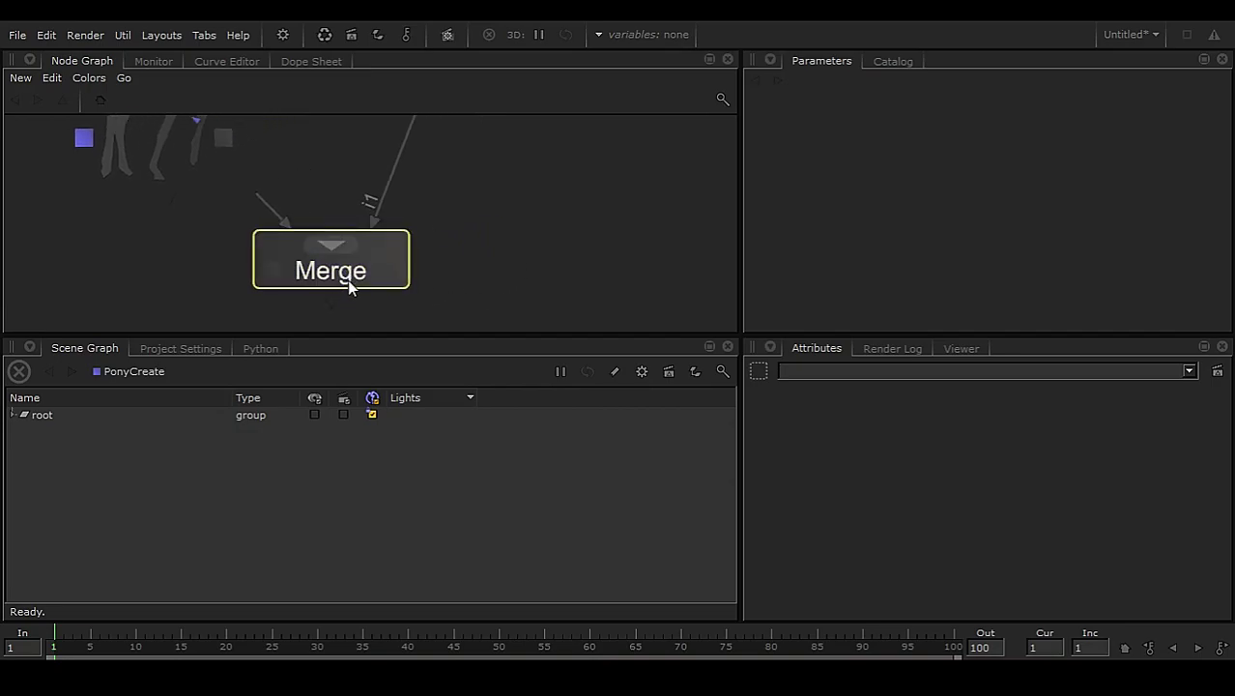
- Run a preview render from the Merge node and inspect the rendered image in the Monitor
{"action": "right_click", "coordinate": [339, 274]}
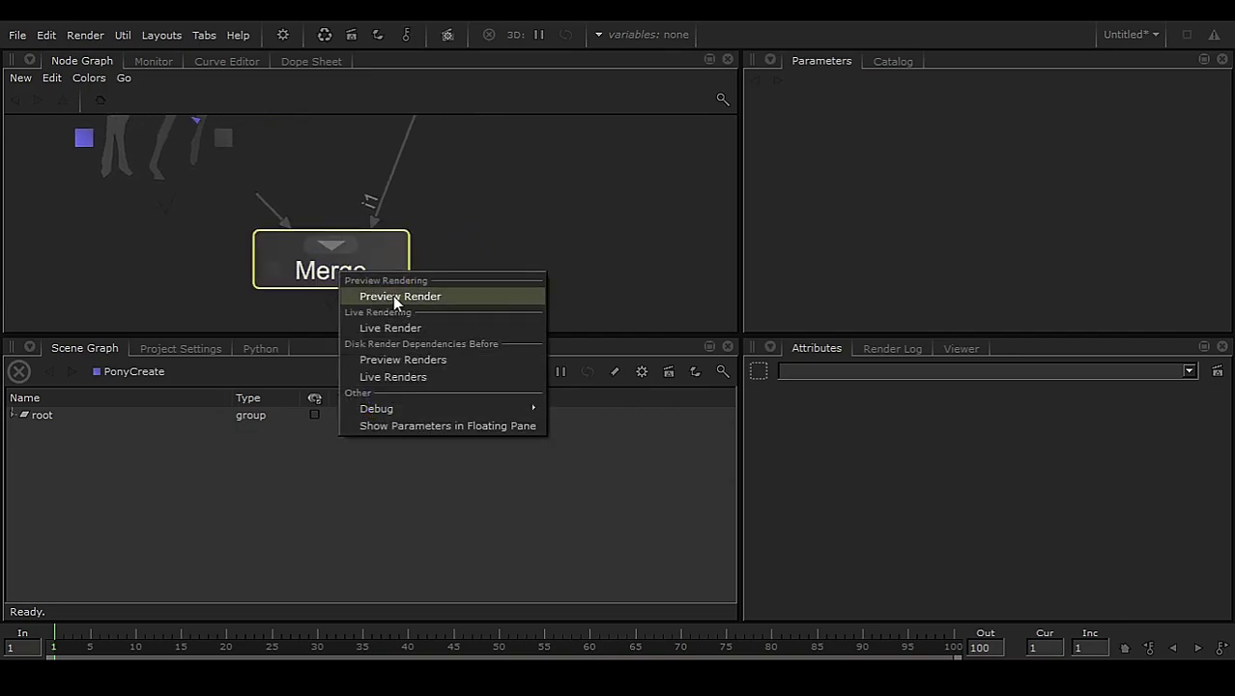
{"action": "left_click", "coordinate": [405, 297]}
{"action": "left_click", "coordinate": [154, 61]}
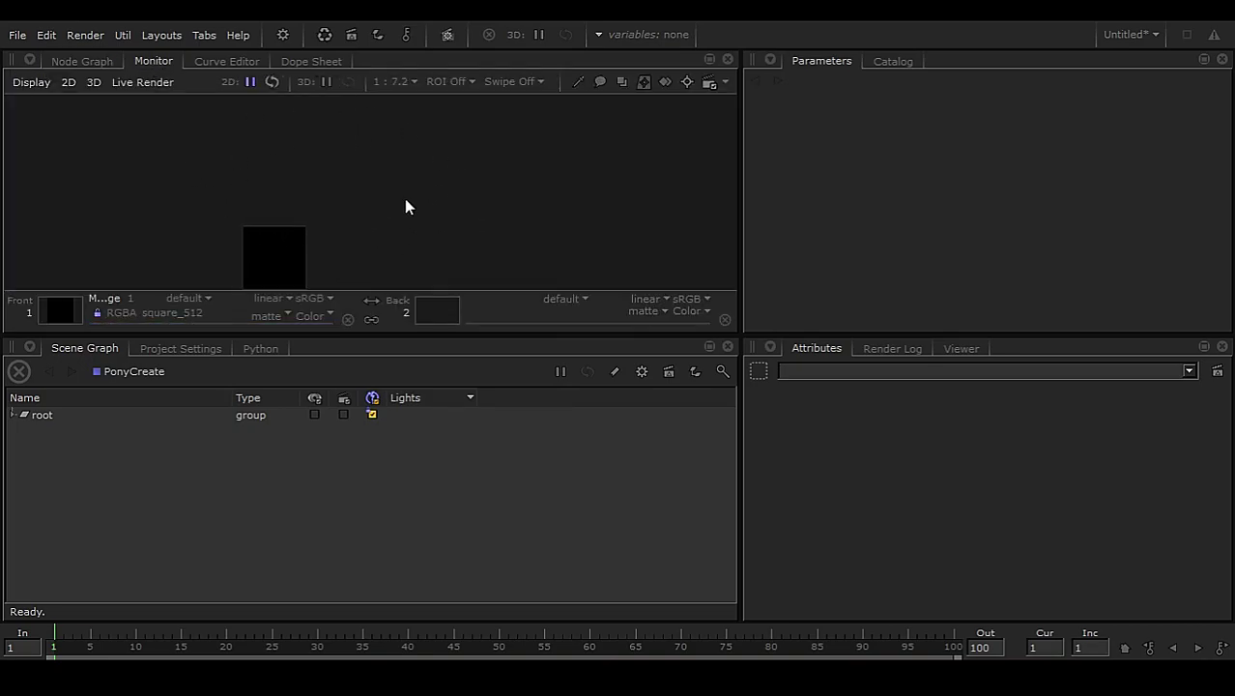
{"action": "scroll", "coordinate": [323, 246], "scroll_direction": "up", "scroll_amount": 5}
{"action": "mouse_move", "coordinate": [463, 206]}
{"action": "middle_mouse_down"}
{"action": "mouse_move", "coordinate": [477, 191]}
{"action": "mouse_move", "coordinate": [483, 199]}
{"action": "middle_mouse_up"}
{"action": "scroll", "coordinate": [473, 199], "scroll_direction": "down", "scroll_amount": 3}
{"action": "middle_click_drag", "start_coordinate": [361, 231], "coordinate": [466, 187]}
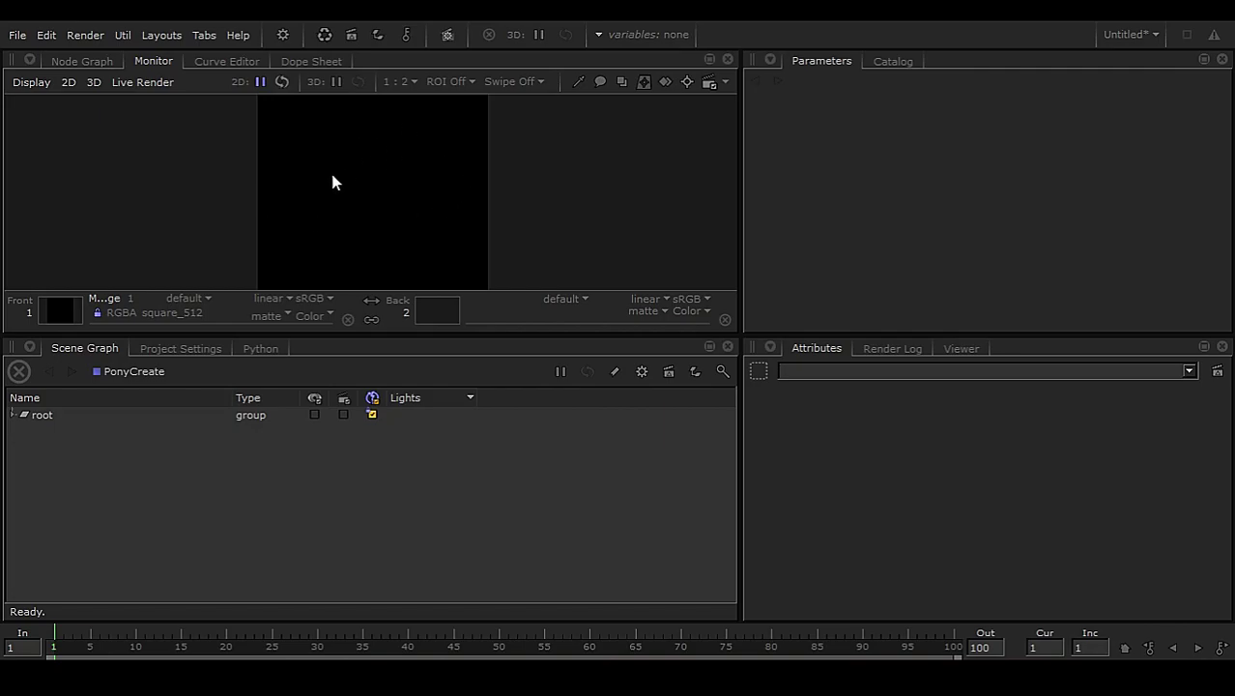
- Return to the node graph and spread the pony and CameraCreate nodes out above the Merge node
{"action": "left_click", "coordinate": [95, 62]}
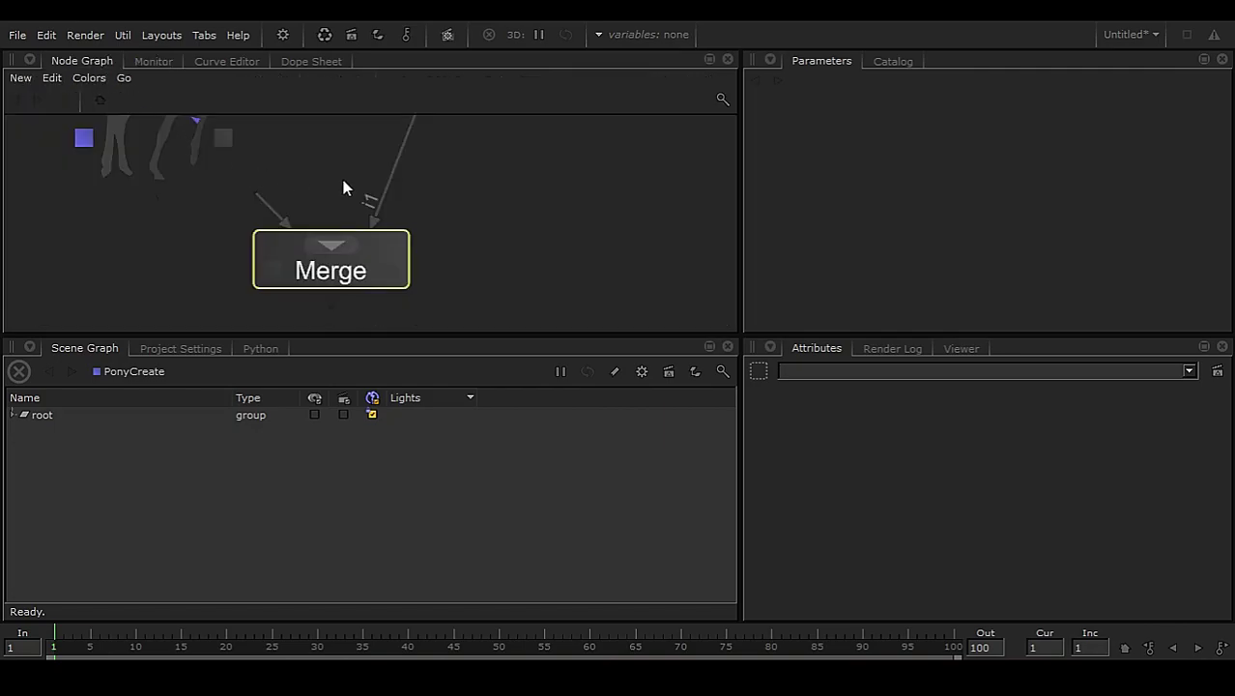
{"action": "left_click_drag", "start_coordinate": [292, 201], "coordinate": [208, 207]}
{"action": "left_click_drag", "start_coordinate": [425, 185], "coordinate": [394, 191]}
{"action": "left_click", "coordinate": [454, 212]}
{"action": "middle_click_drag", "start_coordinate": [491, 254], "coordinate": [423, 236]}
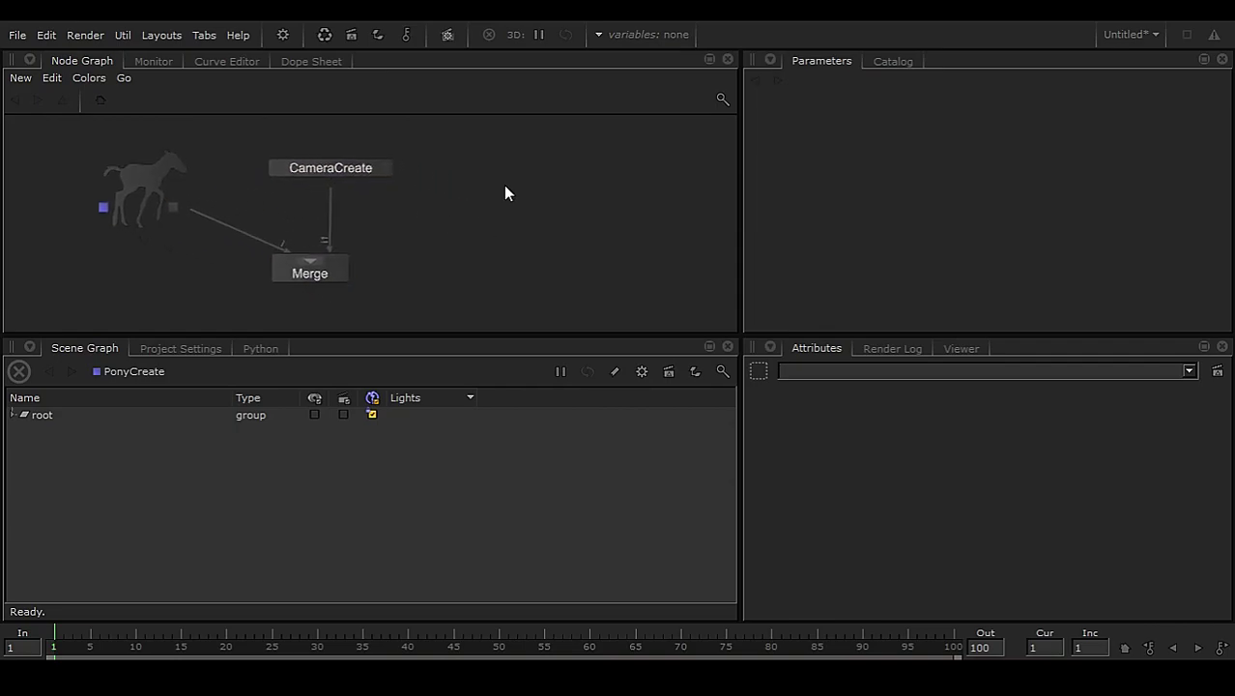
{"action": "key", "text": "Tab"}
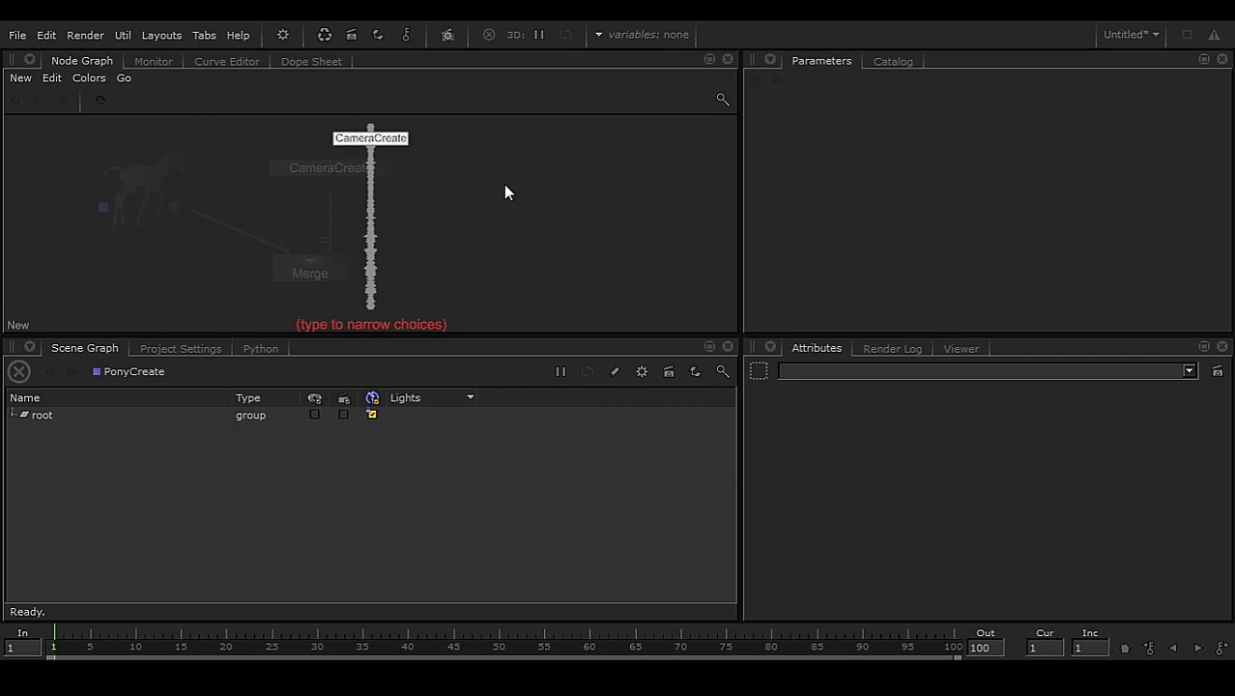
{"action": "type", "text": "m"}
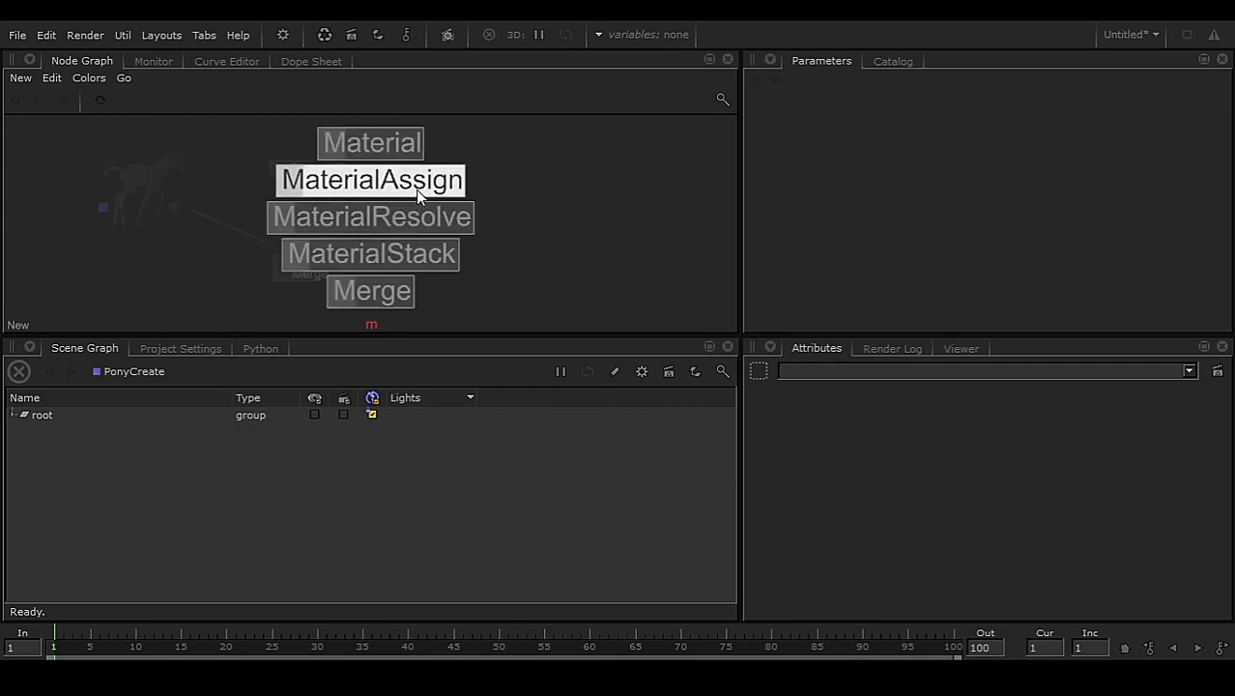
{"action": "left_click", "coordinate": [391, 257]}
{"action": "left_click", "coordinate": [529, 167]}
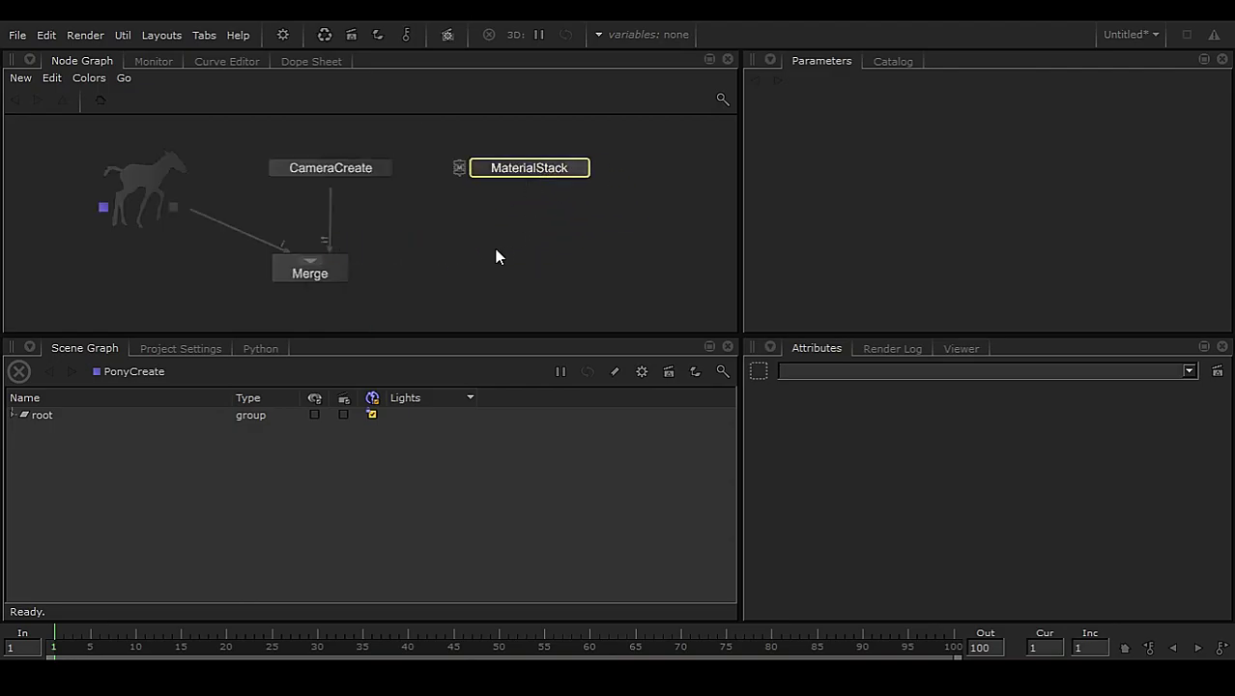
{"action": "middle_click_drag", "start_coordinate": [495, 249], "coordinate": [445, 247]}
{"action": "left_click_drag", "start_coordinate": [568, 118], "coordinate": [383, 230]}
{"action": "left_click", "coordinate": [483, 239]}
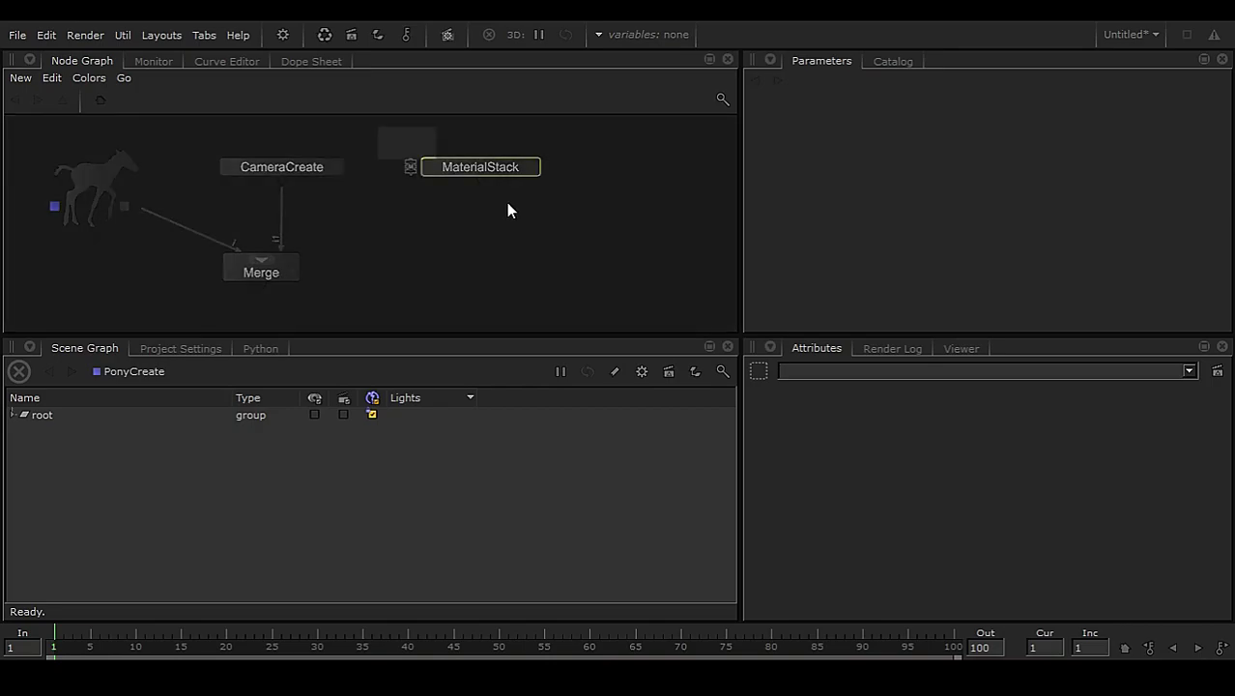
{"action": "left_click", "coordinate": [480, 167]}
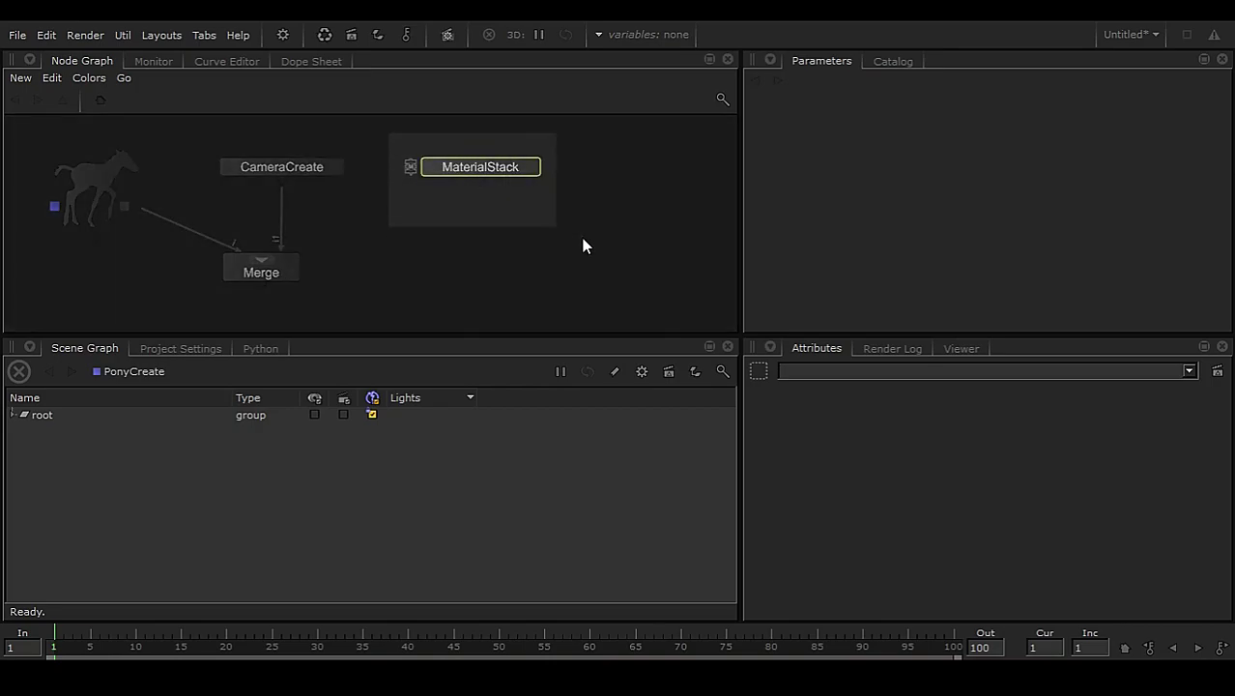
{"action": "key", "text": "Delete"}
- Add a MaterialStack node and position it beside the CameraCreate node
{"action": "key", "text": "Tab"}
{"action": "type", "text": "ms"}
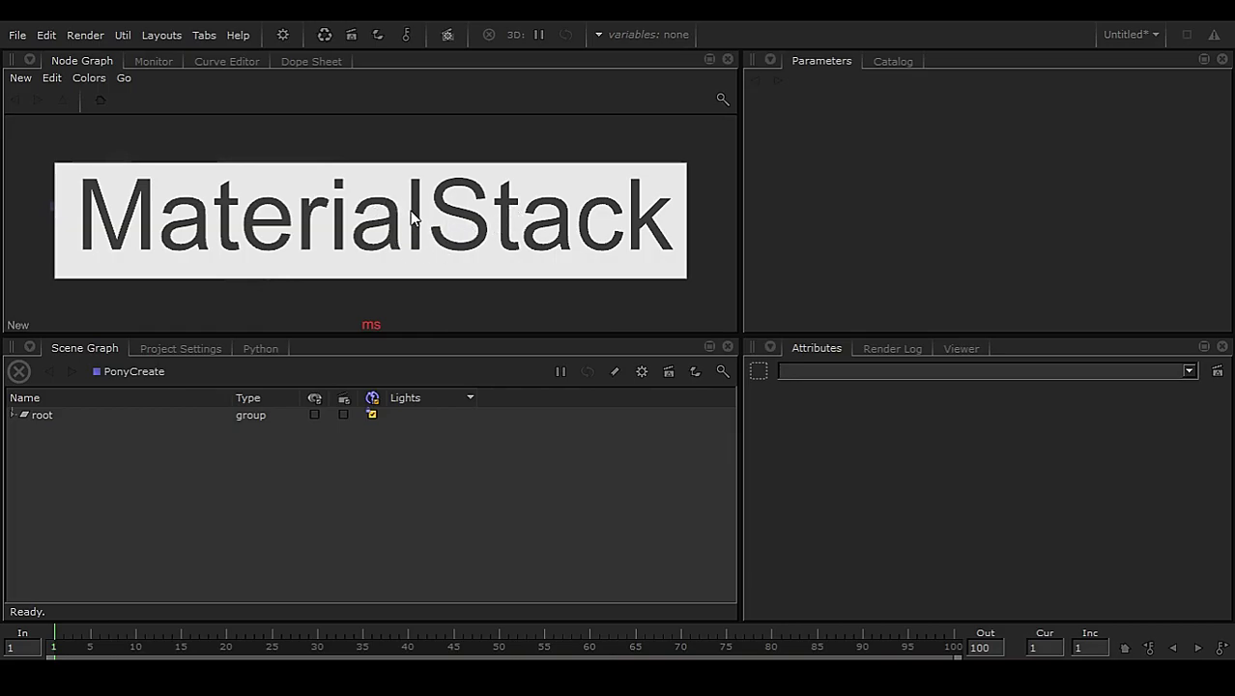
{"action": "key", "text": "Return"}
{"action": "left_click", "coordinate": [488, 174]}
{"action": "scroll", "coordinate": [477, 171], "scroll_direction": "up", "scroll_amount": 3}
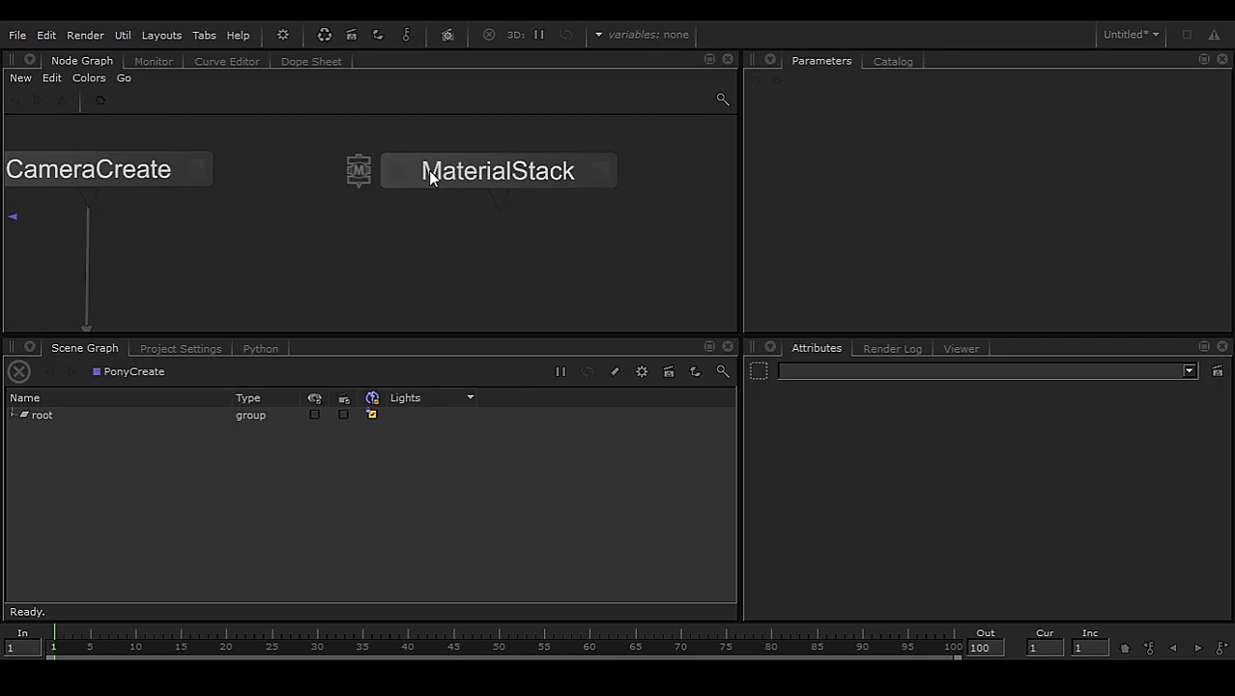
{"action": "left_click_drag", "start_coordinate": [491, 170], "coordinate": [455, 186]}
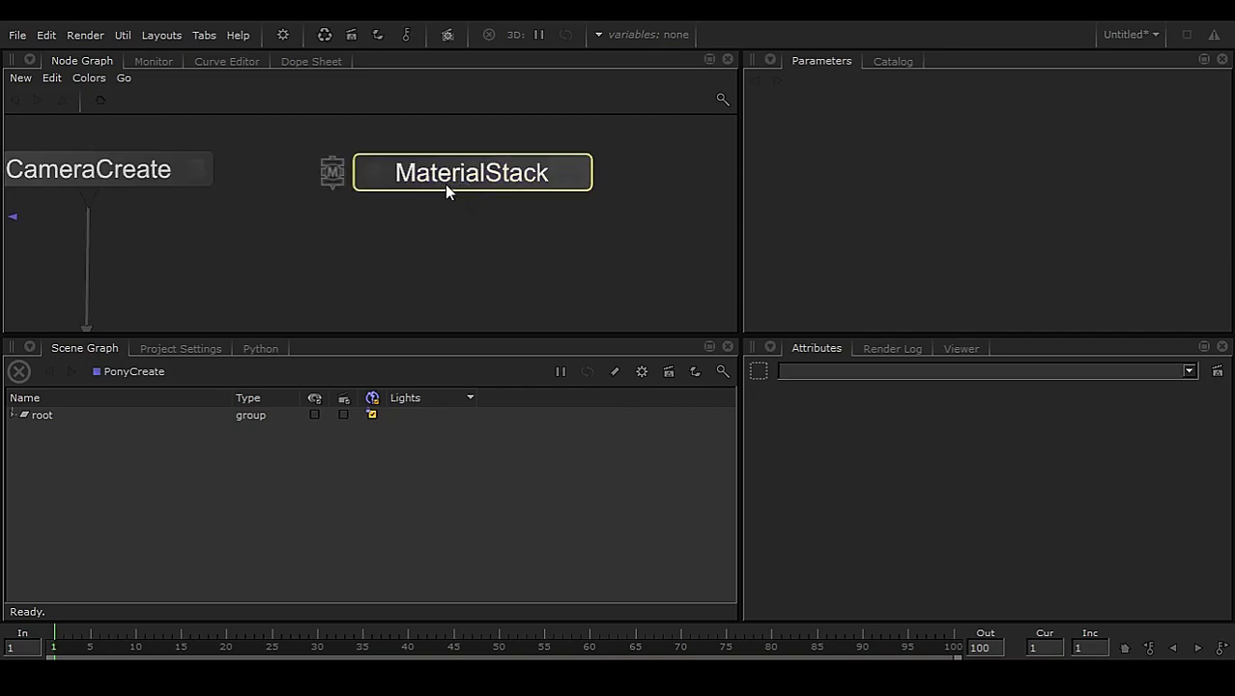
- Open the MaterialStack node's parameters and add a material named Pony_Mlt
{"action": "left_click", "coordinate": [447, 211]}
{"action": "left_click", "coordinate": [459, 177]}
{"action": "left_click", "coordinate": [574, 177]}
{"action": "middle_click_drag", "start_coordinate": [572, 225], "coordinate": [526, 227]}
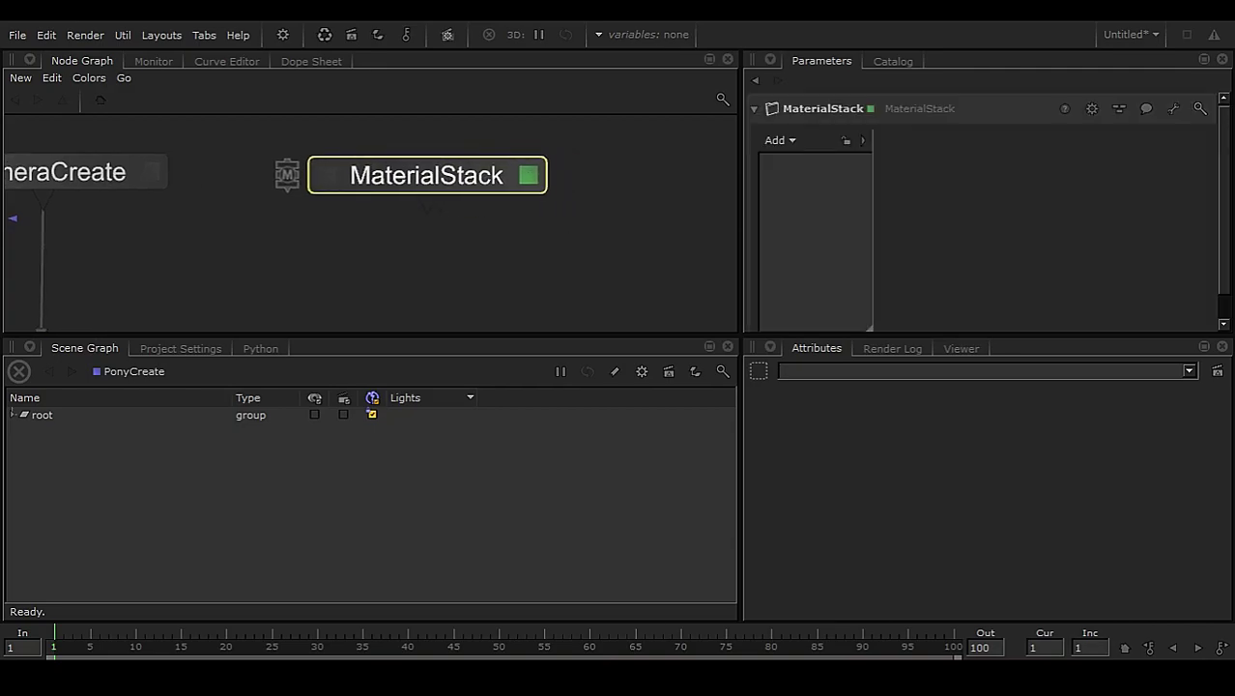
{"action": "left_click", "coordinate": [794, 141]}
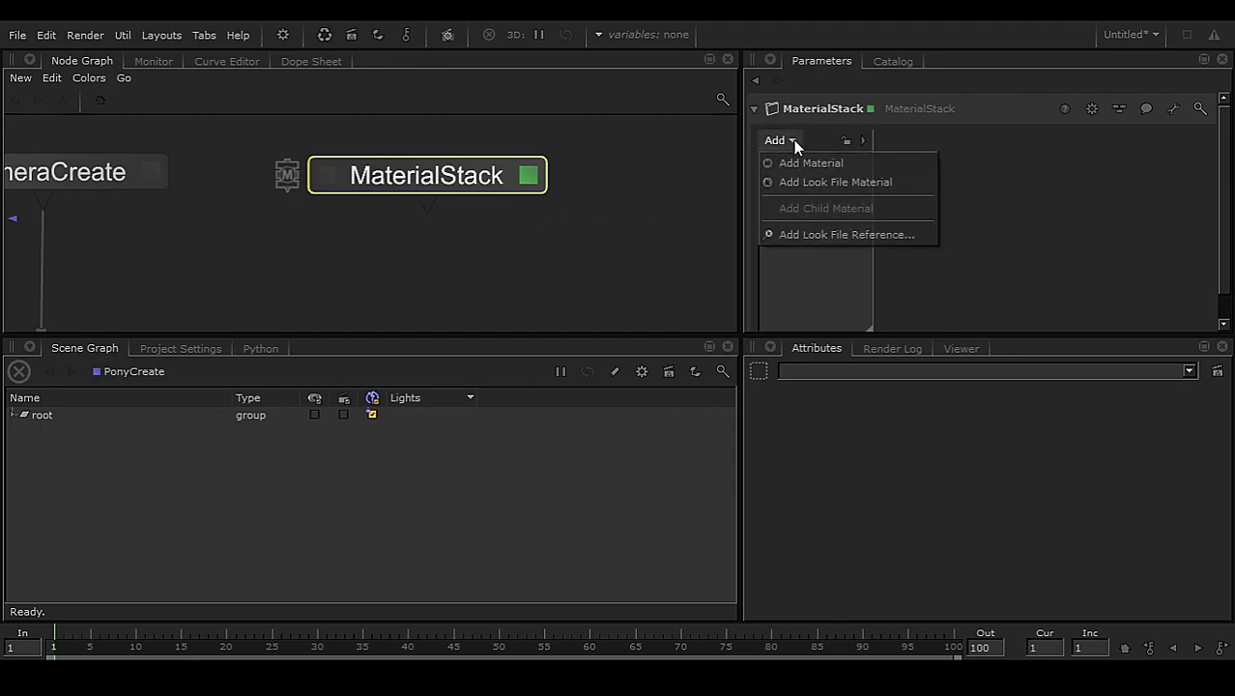
{"action": "left_click", "coordinate": [816, 162]}
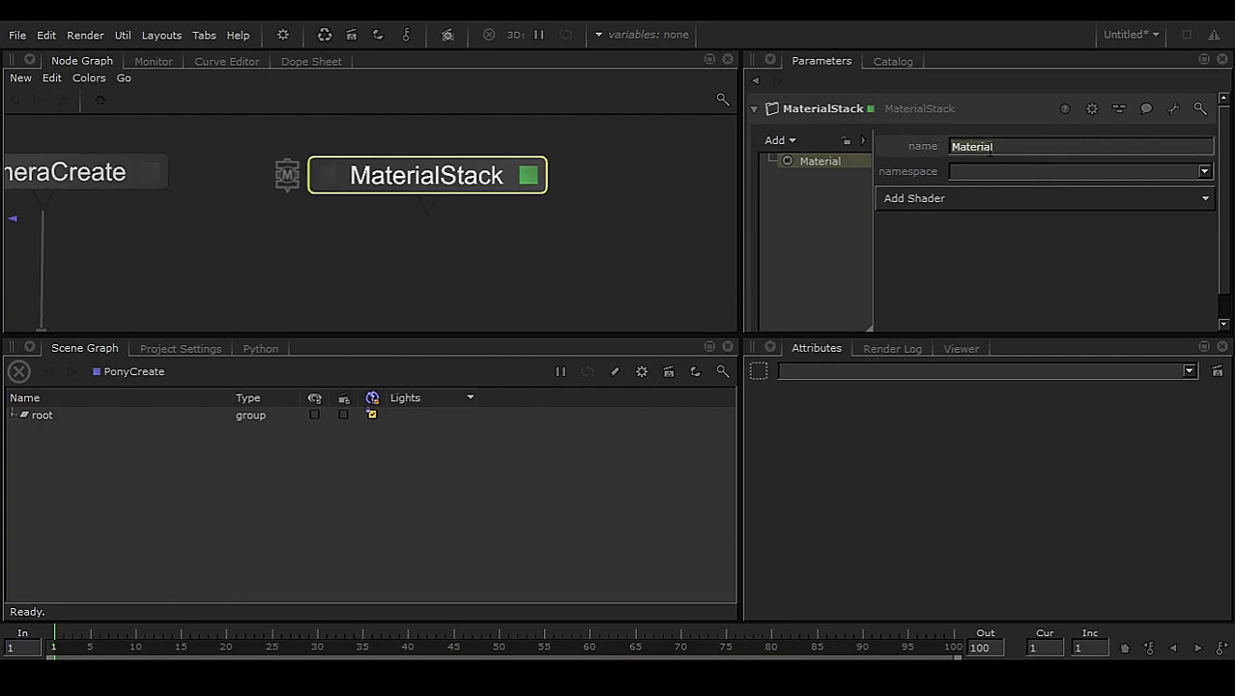
{"action": "type", "text": "Pony_Mlt"}
{"action": "key", "text": "Return"}
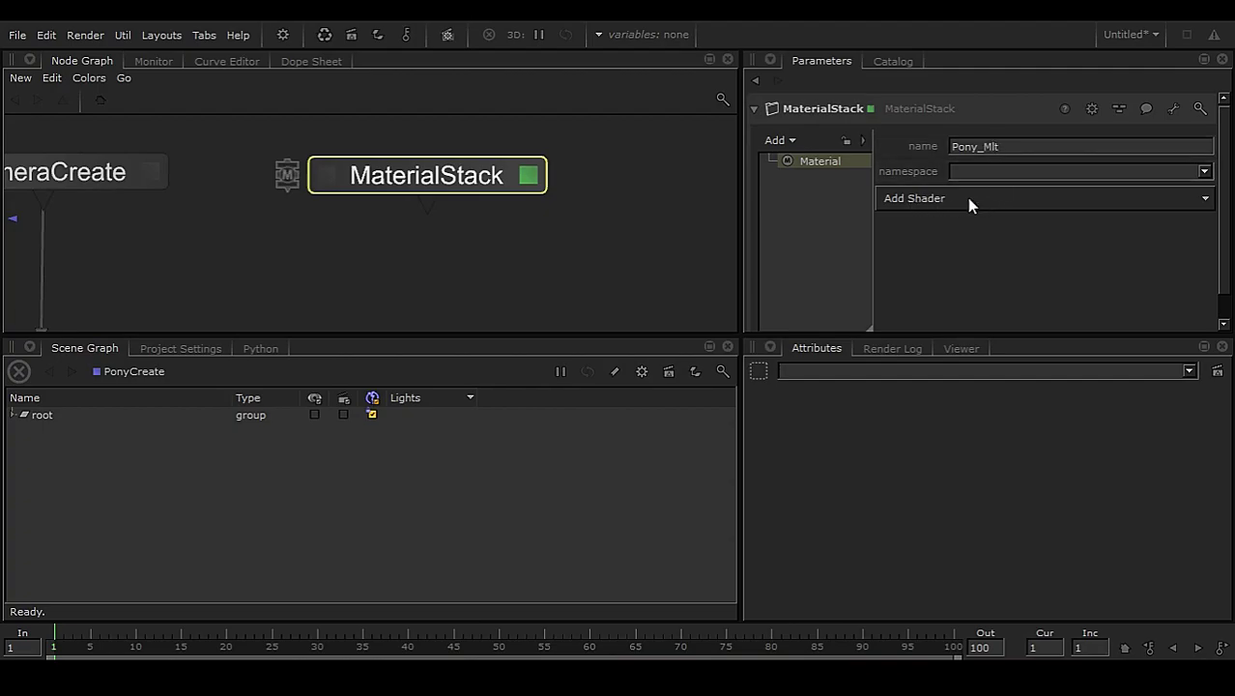
- Add a prman bxdf shader to the Pony_Mlt material and choose PxrSurface as its type
{"action": "left_click", "coordinate": [978, 198]}
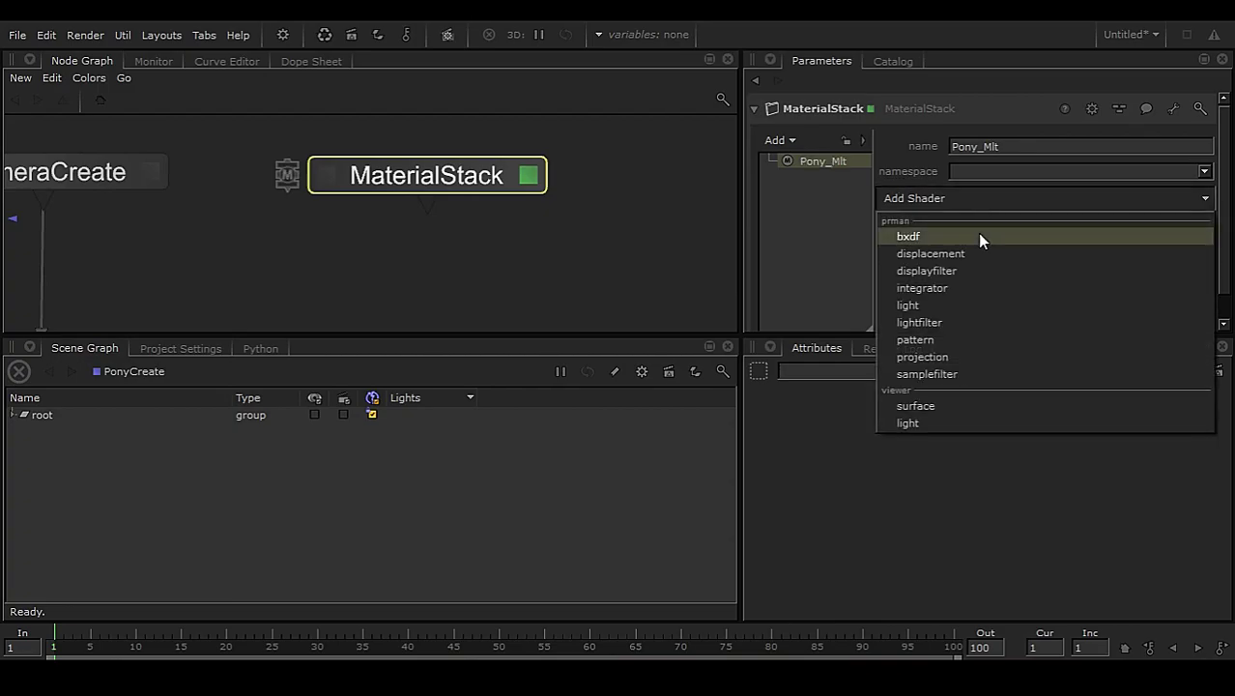
{"action": "left_click", "coordinate": [977, 236]}
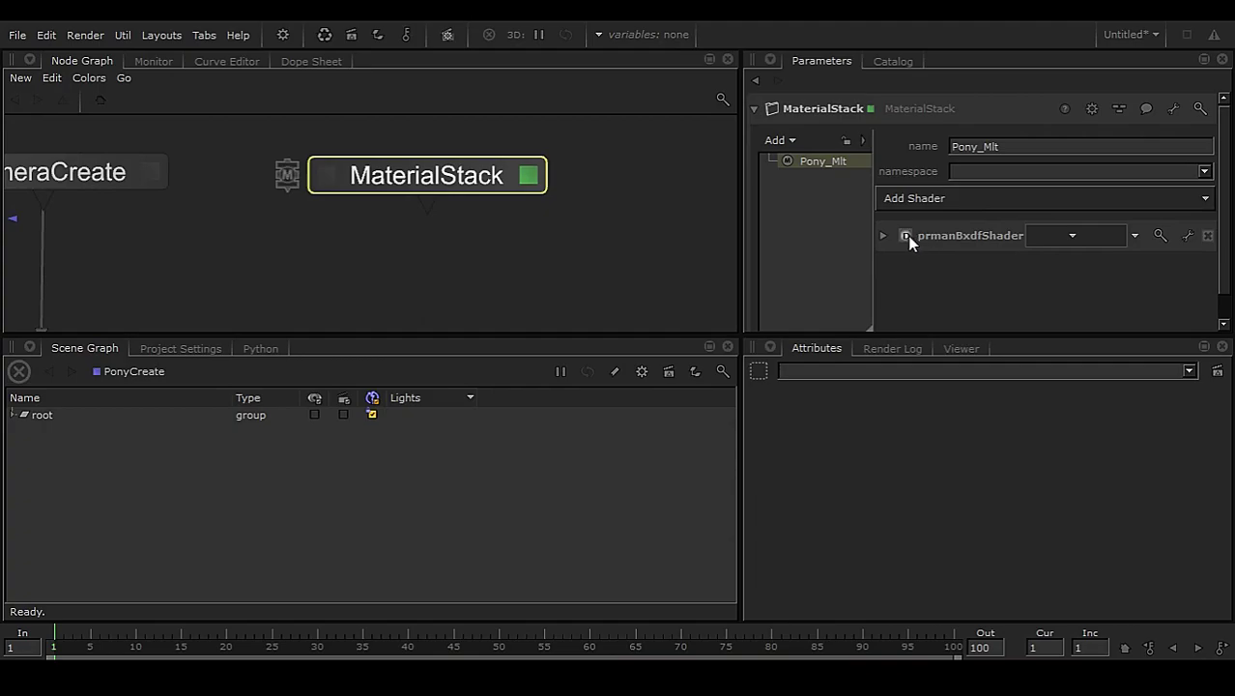
{"action": "left_click", "coordinate": [1075, 234]}
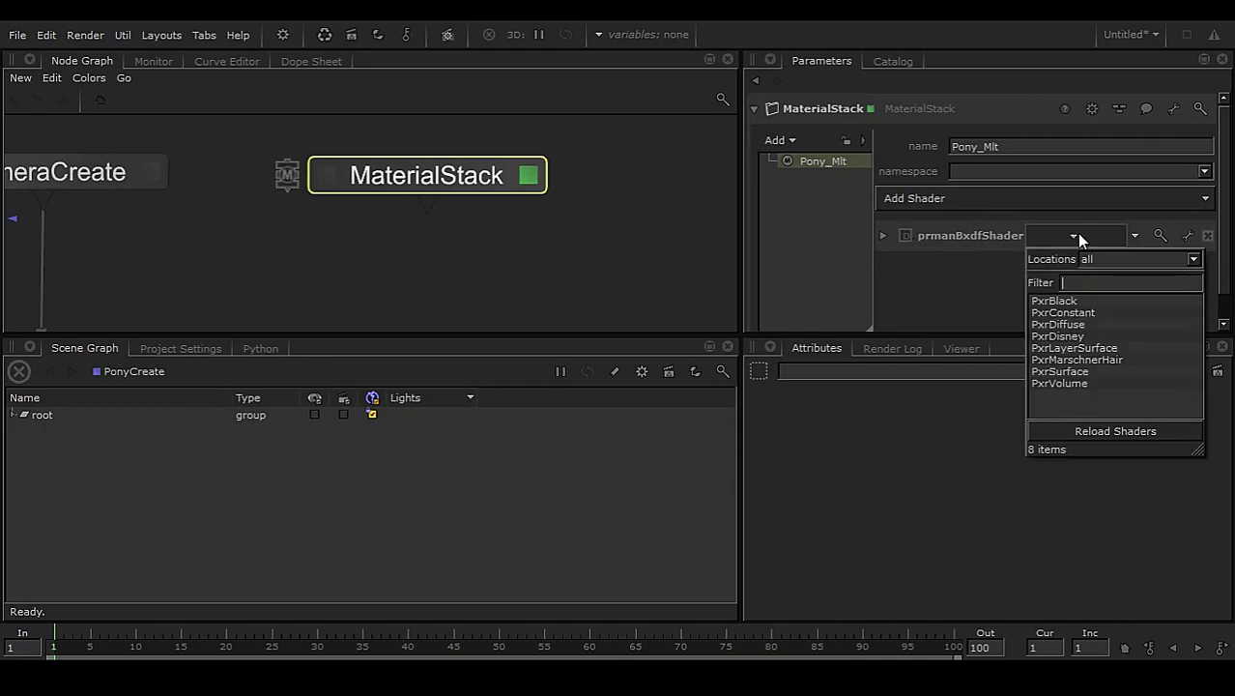
{"action": "left_click", "coordinate": [1094, 371]}
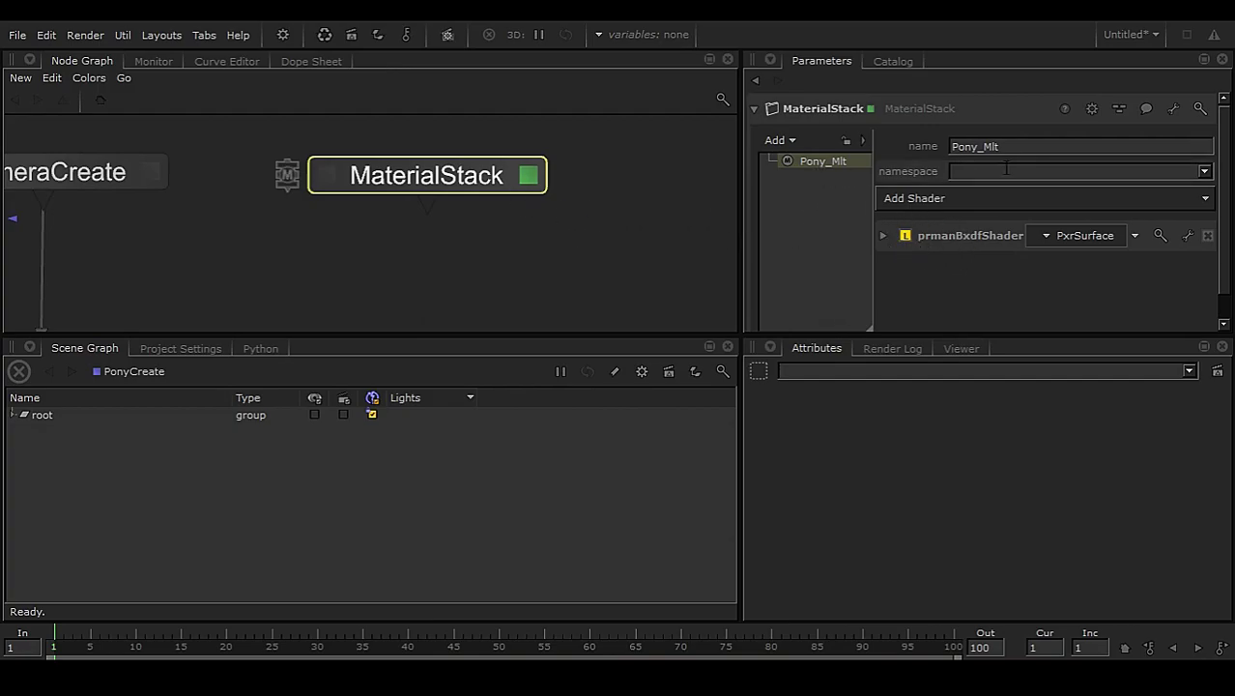
- Connect the MaterialStack output to the Merge node as its third input, i2
{"action": "scroll", "coordinate": [535, 246], "scroll_direction": "down", "scroll_amount": 5}
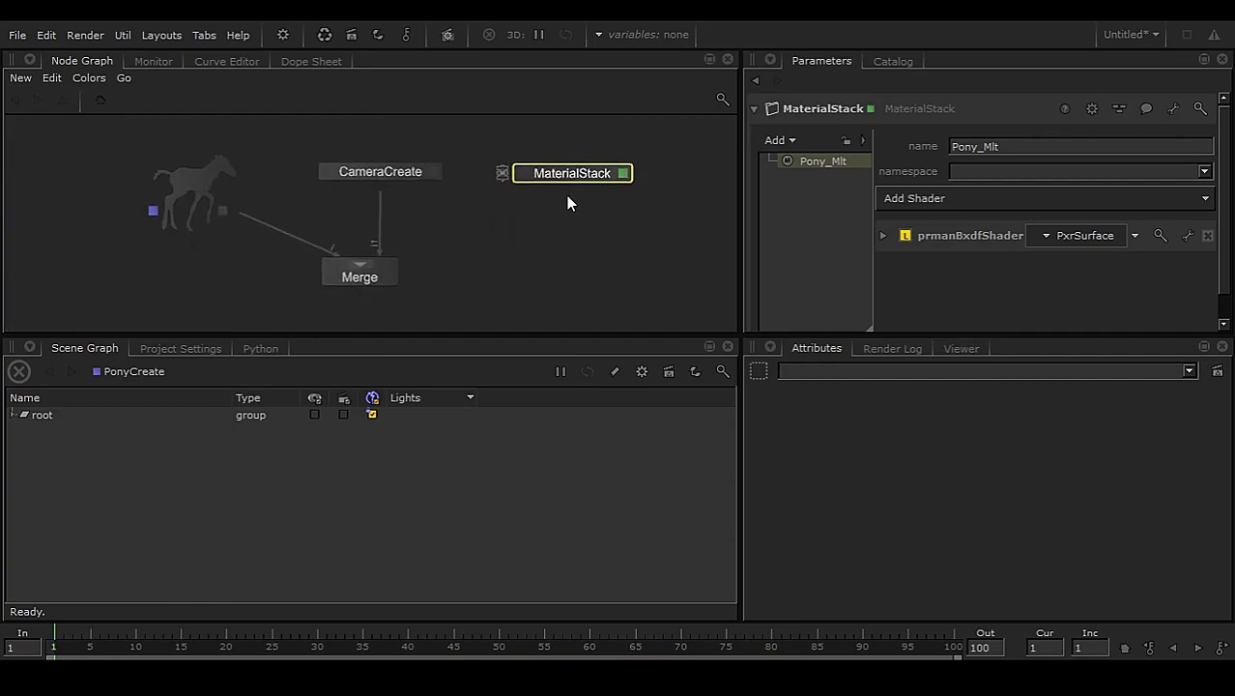
{"action": "scroll", "coordinate": [543, 243], "scroll_direction": "up", "scroll_amount": 3}
{"action": "left_click_drag", "start_coordinate": [640, 135], "coordinate": [218, 284]}
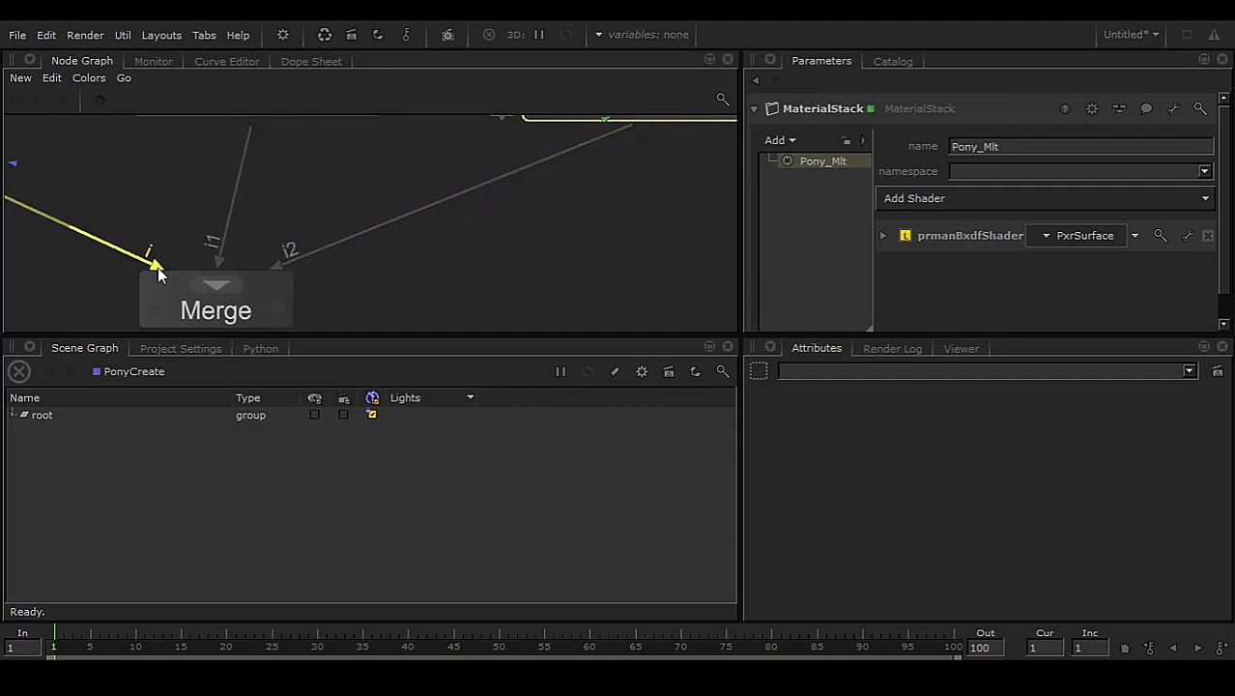
{"action": "scroll", "coordinate": [158, 268], "scroll_direction": "up", "scroll_amount": 3}
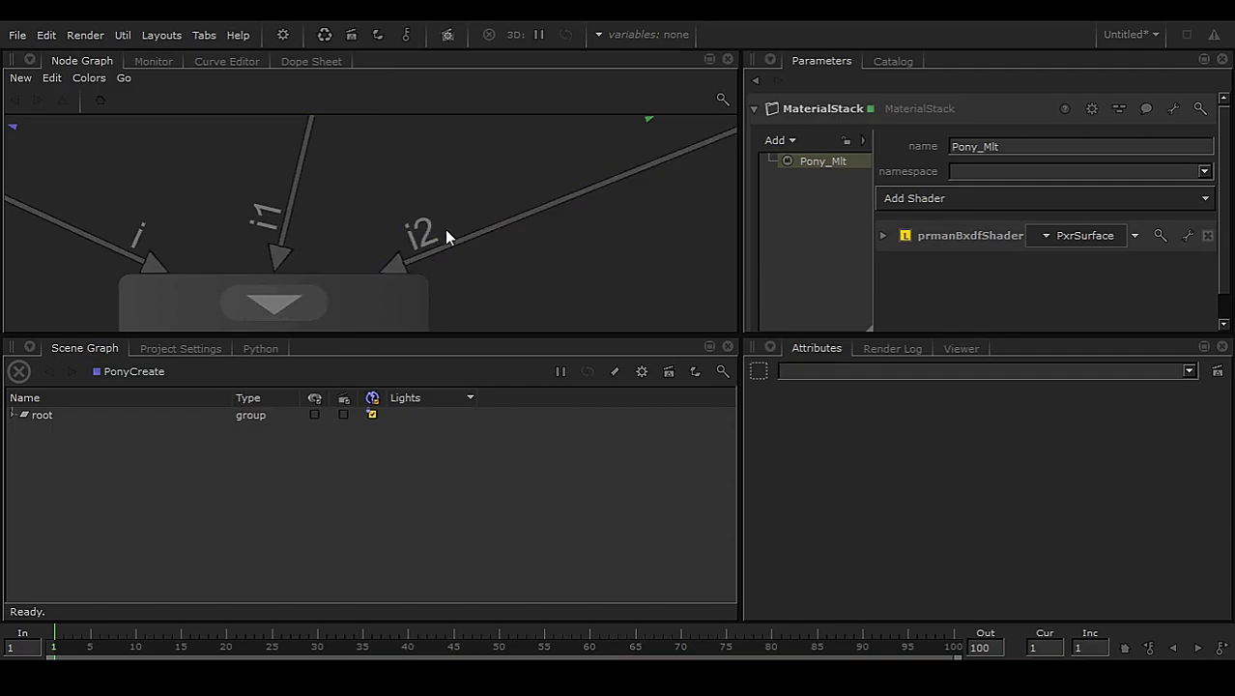
{"action": "scroll", "coordinate": [448, 275], "scroll_direction": "down", "scroll_amount": 3}
{"action": "scroll", "coordinate": [603, 242], "scroll_direction": "down", "scroll_amount": 3}
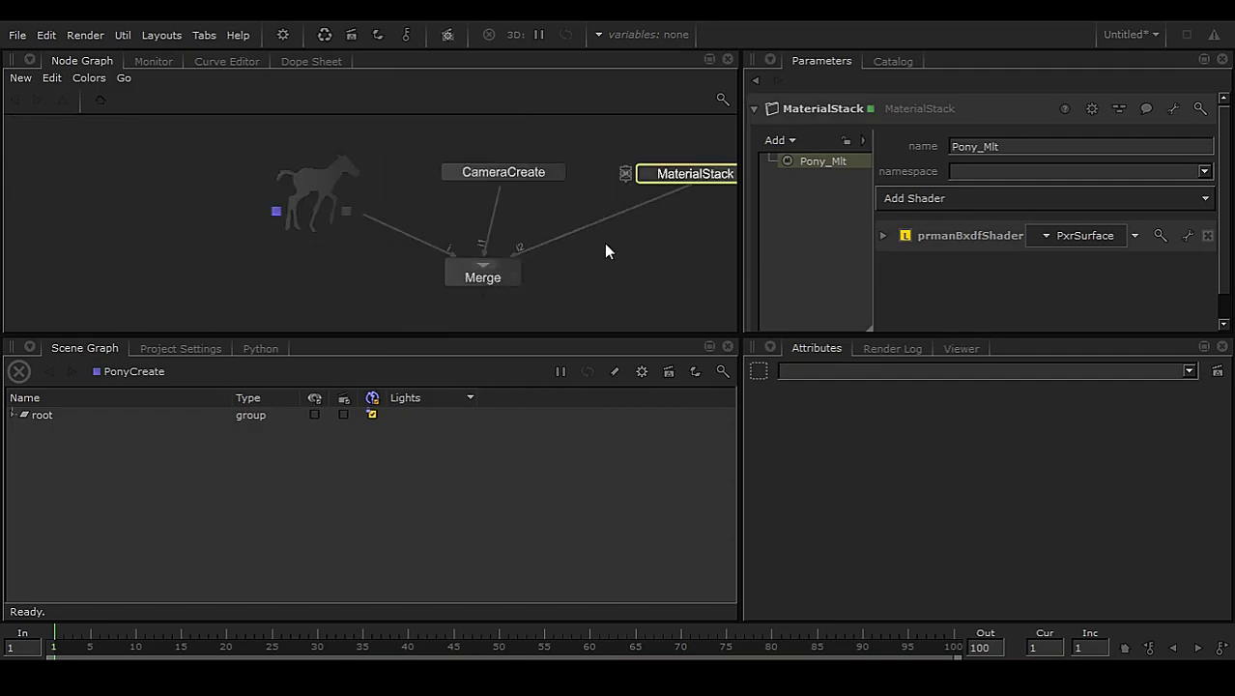
- Tidy the node graph by spacing the pony node further out and centring CameraCreate above the Merge node
{"action": "middle_click_drag", "start_coordinate": [604, 242], "coordinate": [536, 260]}
{"action": "left_click", "coordinate": [237, 193]}
{"action": "left_click_drag", "start_coordinate": [237, 192], "coordinate": [193, 193]}
{"action": "left_click_drag", "start_coordinate": [407, 180], "coordinate": [386, 181]}
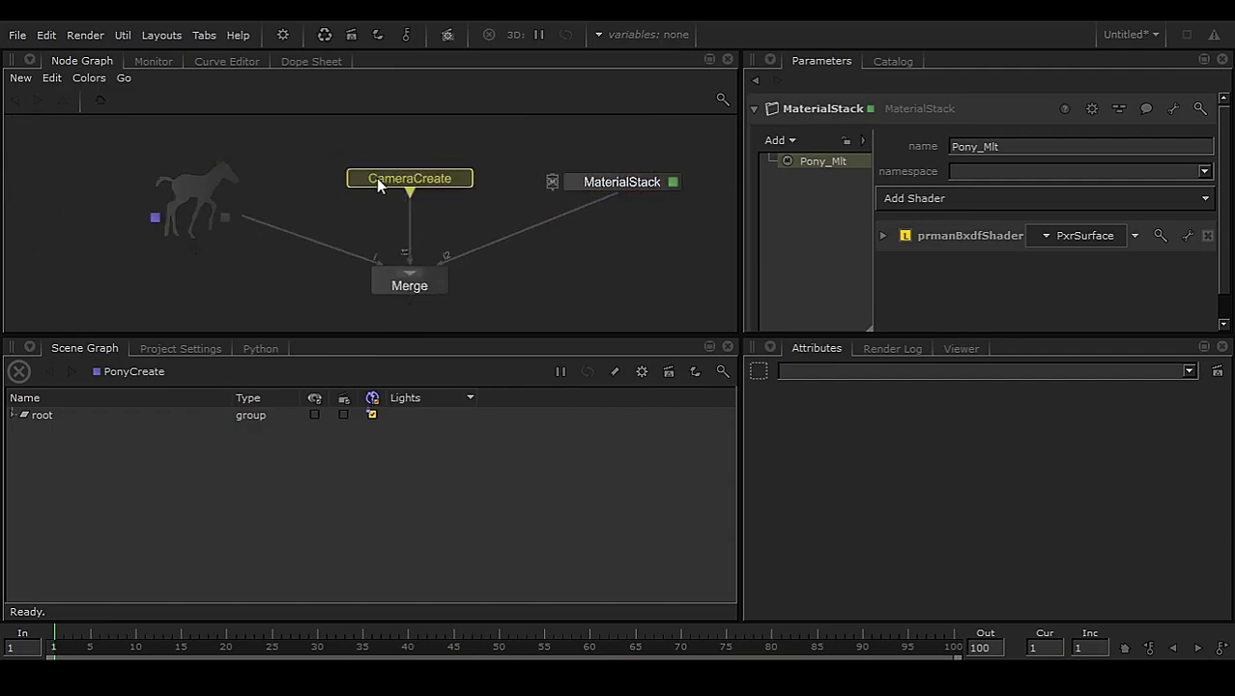
{"action": "left_click", "coordinate": [608, 184]}
{"action": "middle_click_drag", "start_coordinate": [529, 289], "coordinate": [505, 235]}
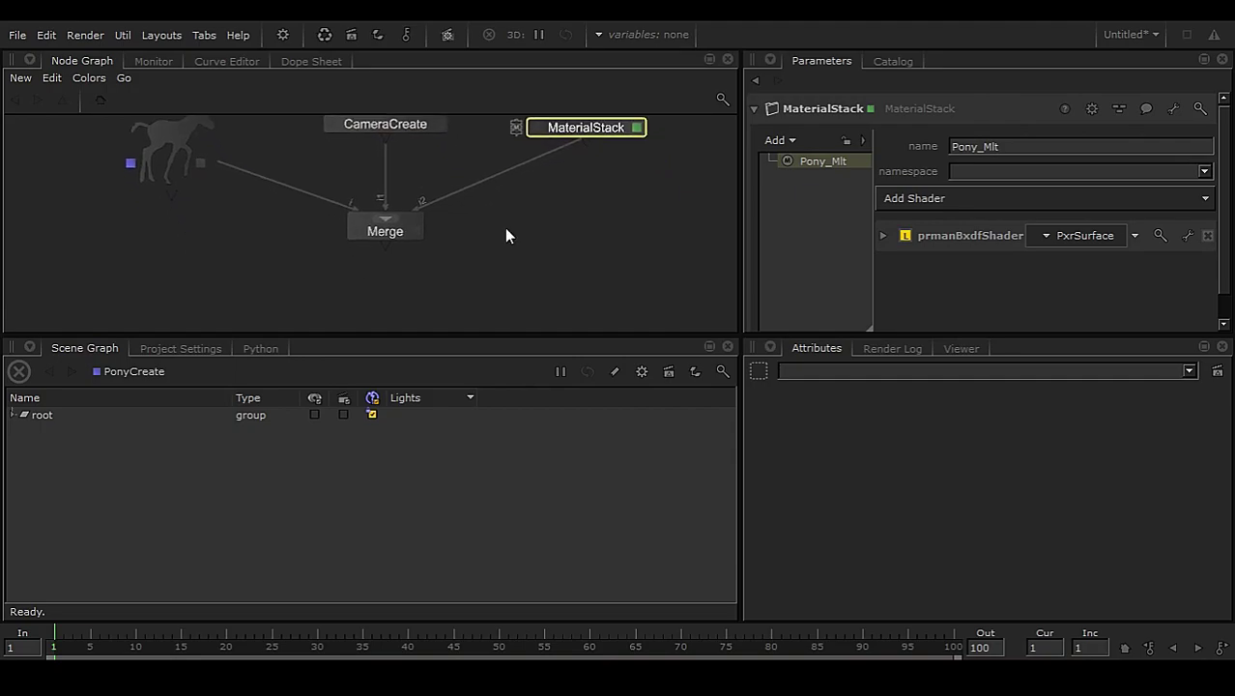
- Check the rendered image in the Monitor and return to the node graph
{"action": "right_click", "coordinate": [394, 233]}
{"action": "key", "text": "Escape"}
{"action": "left_click", "coordinate": [157, 61]}
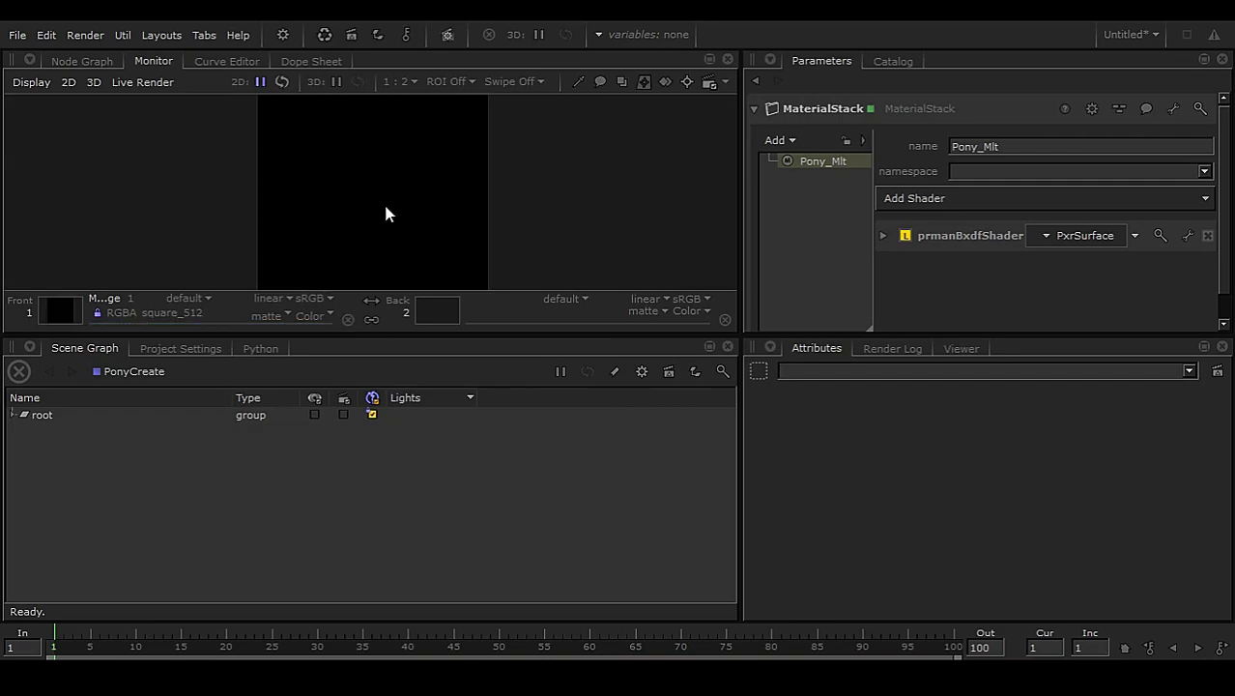
{"action": "left_click", "coordinate": [95, 63]}
{"action": "left_click", "coordinate": [462, 228]}
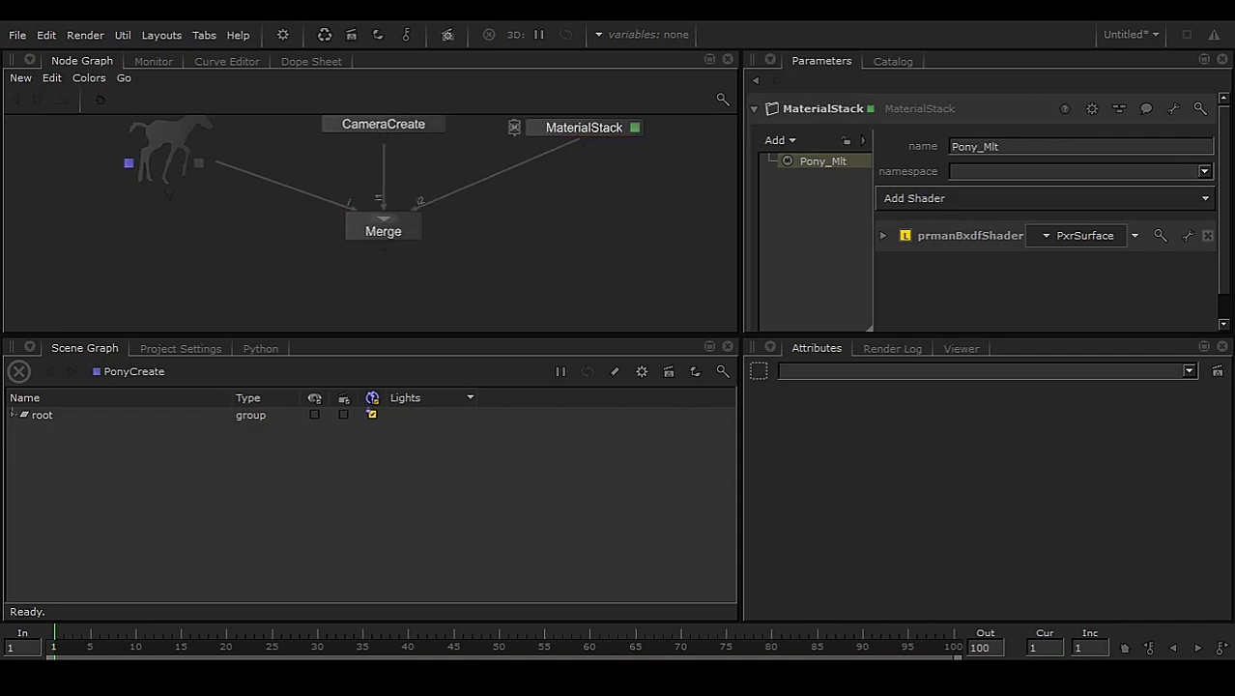
{"action": "middle_click_drag", "start_coordinate": [462, 228], "coordinate": [412, 219]}
{"action": "middle_click_drag", "start_coordinate": [385, 295], "coordinate": [404, 278]}
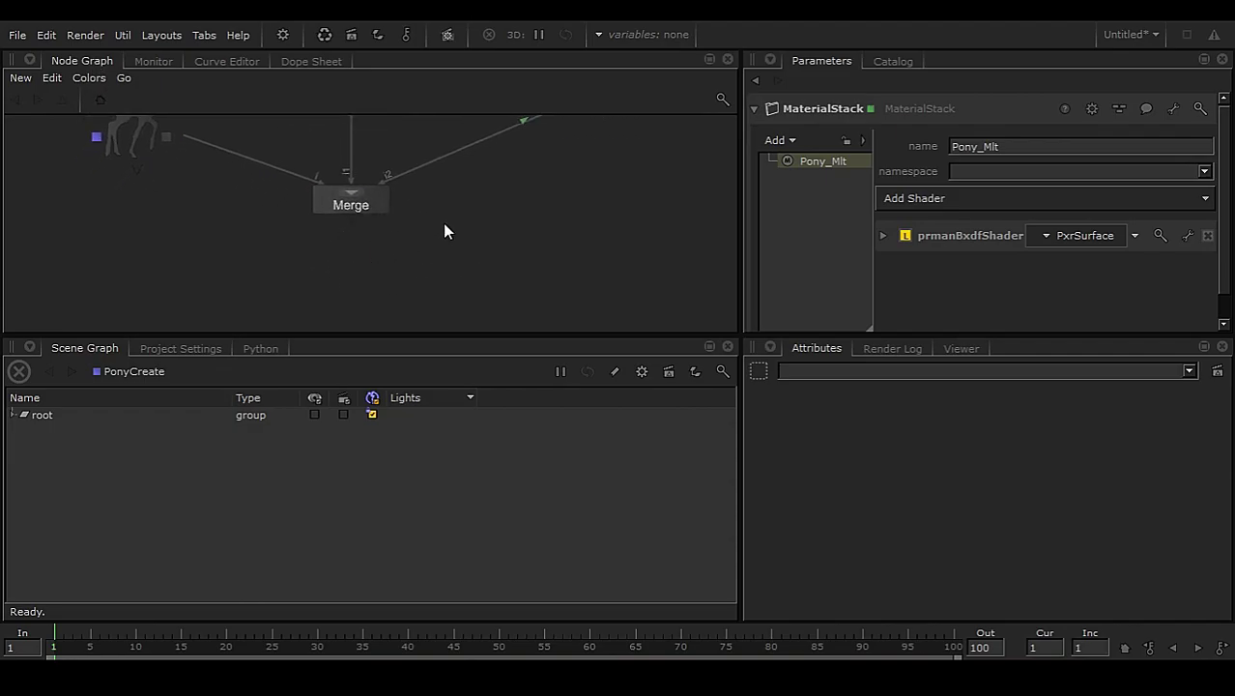
{"action": "middle_click_drag", "start_coordinate": [445, 224], "coordinate": [363, 280]}
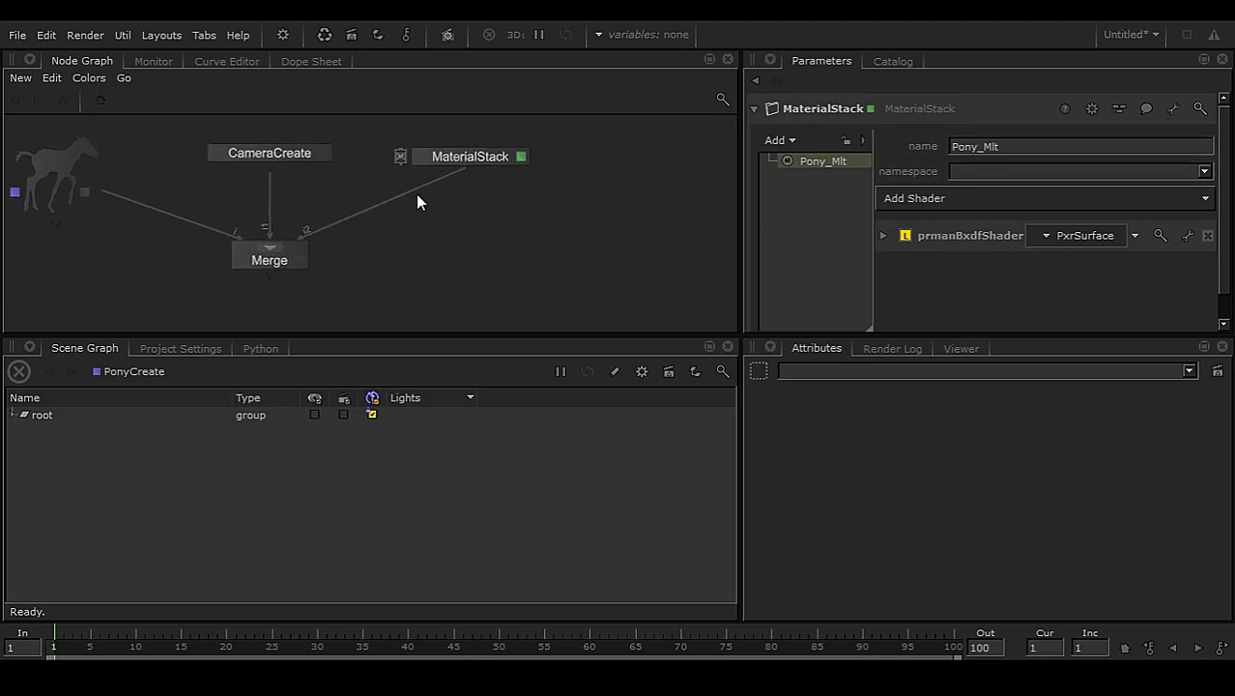
- Create a MaterialAssign node and place it beside the Merge node
{"action": "middle_click_drag", "start_coordinate": [387, 290], "coordinate": [476, 241]}
{"action": "left_click", "coordinate": [364, 209]}
{"action": "key", "text": "Tab"}
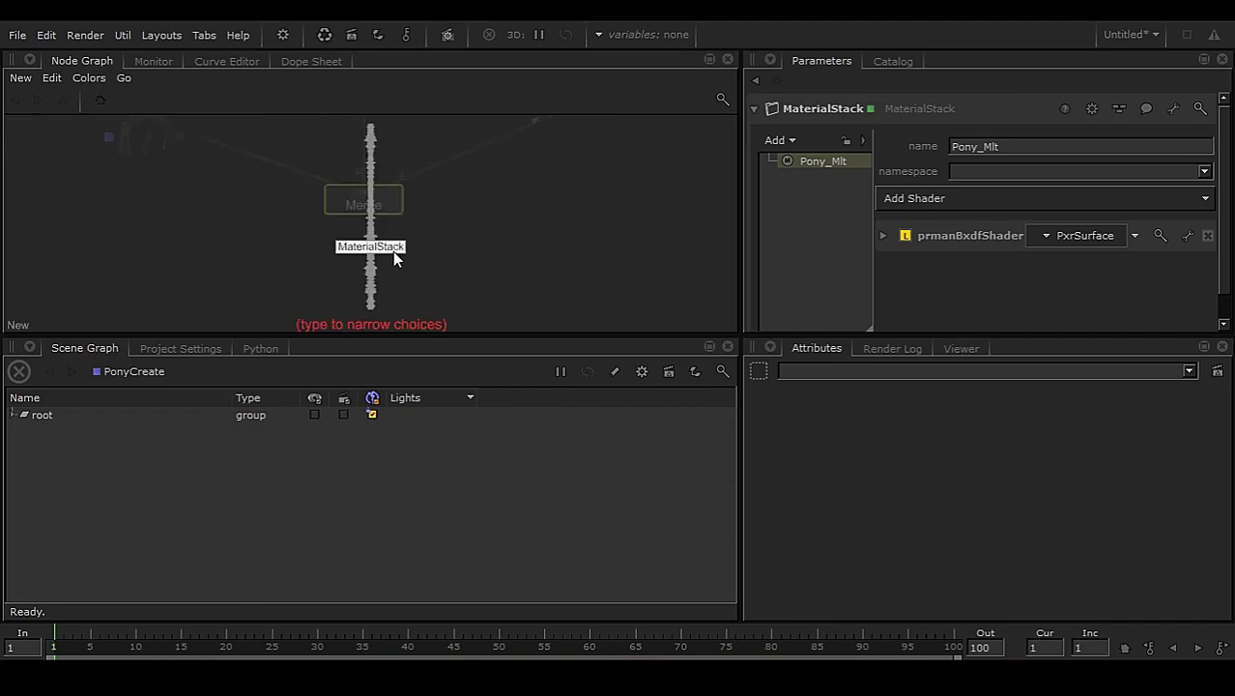
{"action": "type", "text": "m"}
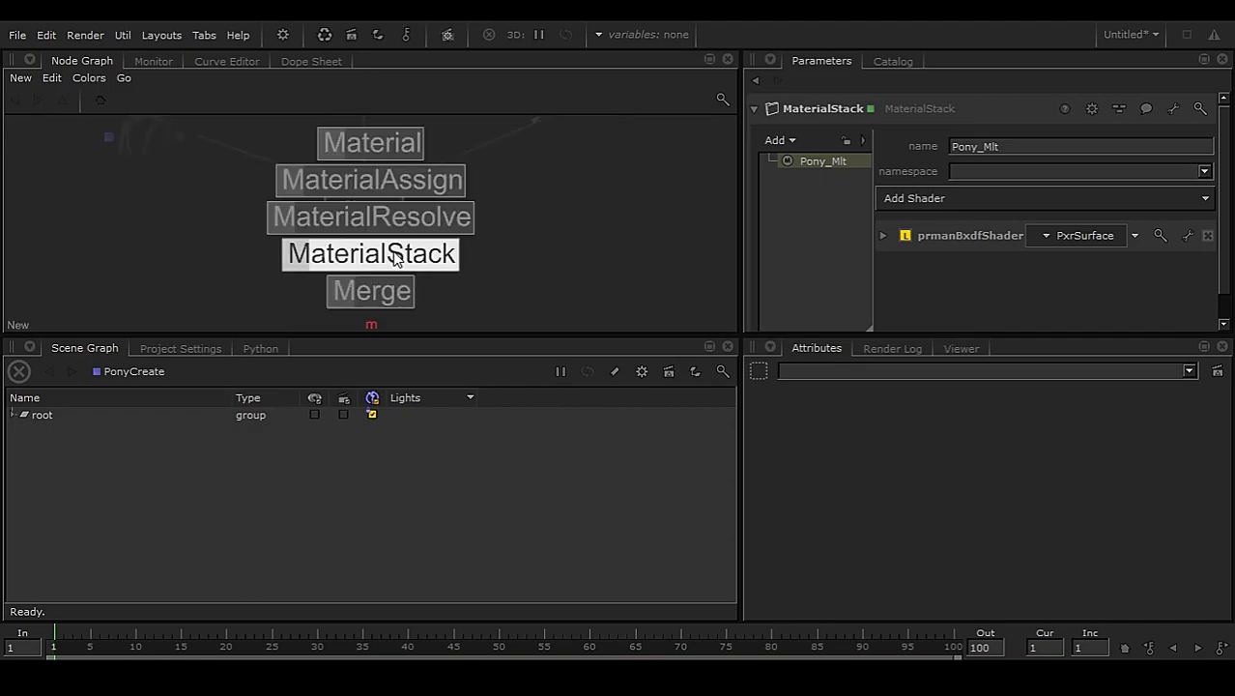
{"action": "left_click", "coordinate": [384, 184]}
{"action": "left_click", "coordinate": [545, 201]}
{"action": "scroll", "coordinate": [574, 257], "scroll_direction": "up", "scroll_amount": 3}
{"action": "left_click_drag", "start_coordinate": [463, 196], "coordinate": [494, 221]}
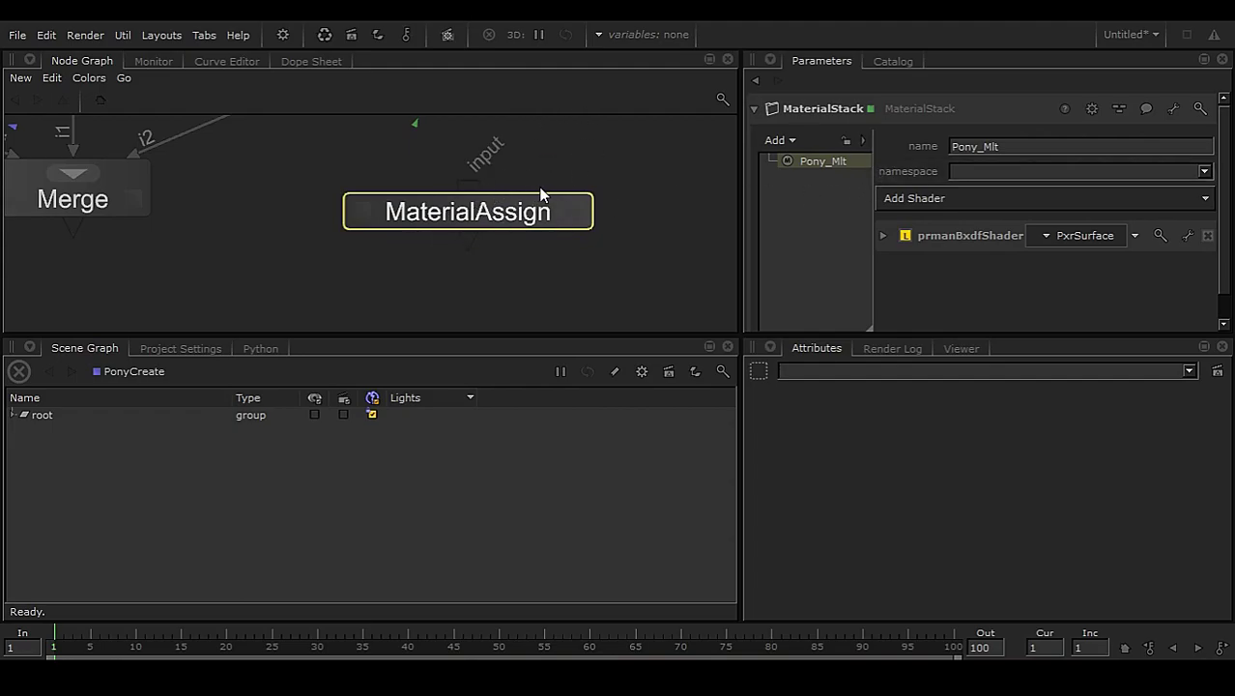
{"action": "left_click_drag", "start_coordinate": [492, 217], "coordinate": [446, 222]}
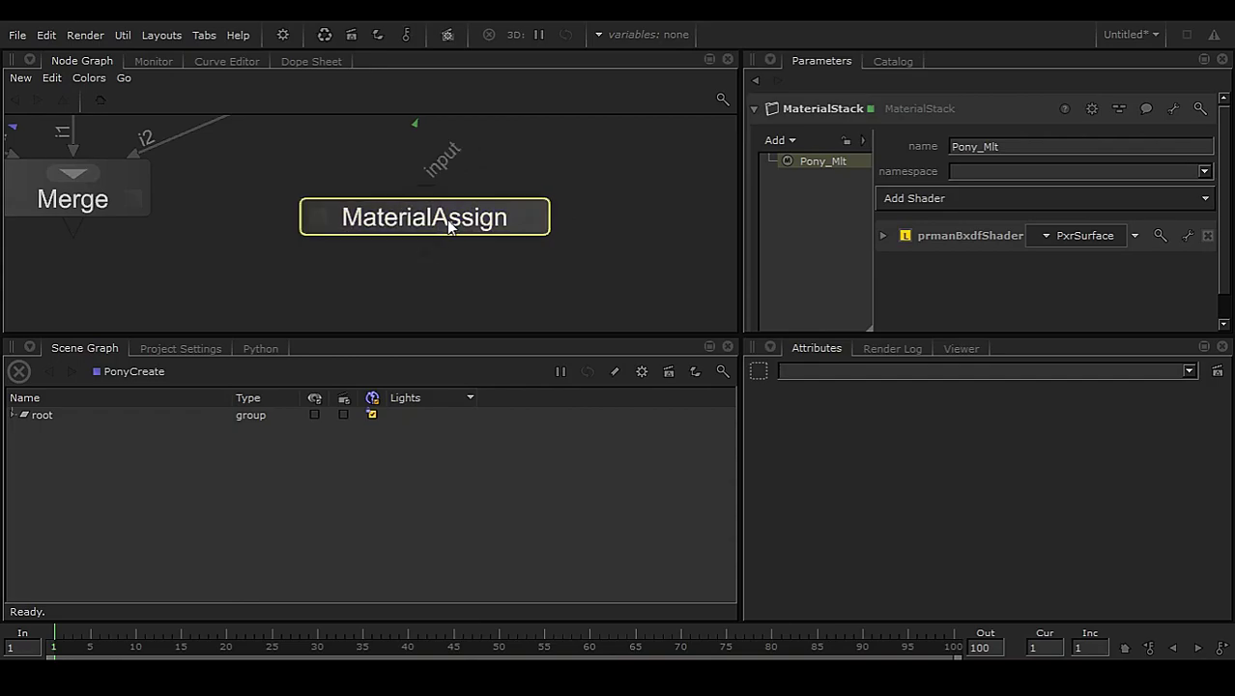
- Convert the MaterialAssign node into a GroupStack and move it directly below the Merge node
{"action": "key", "text": "shift+g"}
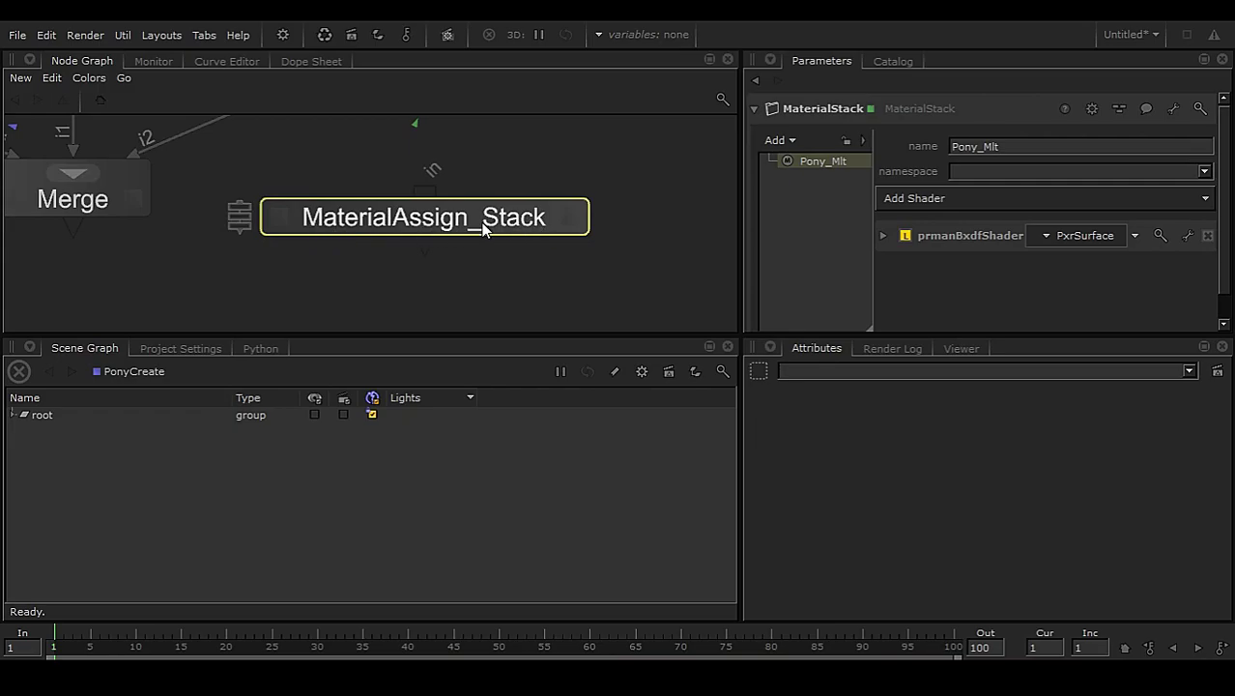
{"action": "middle_click_drag", "start_coordinate": [426, 268], "coordinate": [451, 275]}
{"action": "left_click_drag", "start_coordinate": [470, 233], "coordinate": [453, 232]}
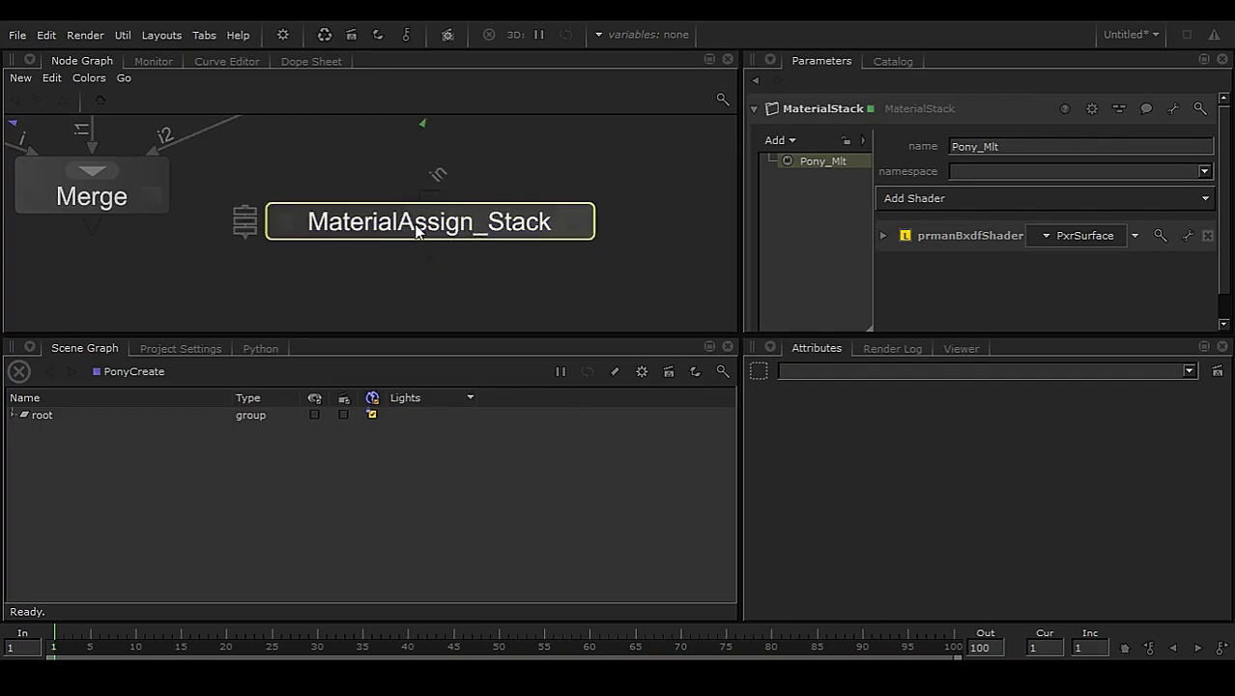
{"action": "scroll", "coordinate": [493, 193], "scroll_direction": "down", "scroll_amount": 3}
{"action": "left_click_drag", "start_coordinate": [485, 204], "coordinate": [291, 255]}
- Open the MaterialAssign_Stack parameters, select its MaterialAssign entry and widen the parameters area to show all its fields
{"action": "left_click", "coordinate": [358, 249]}
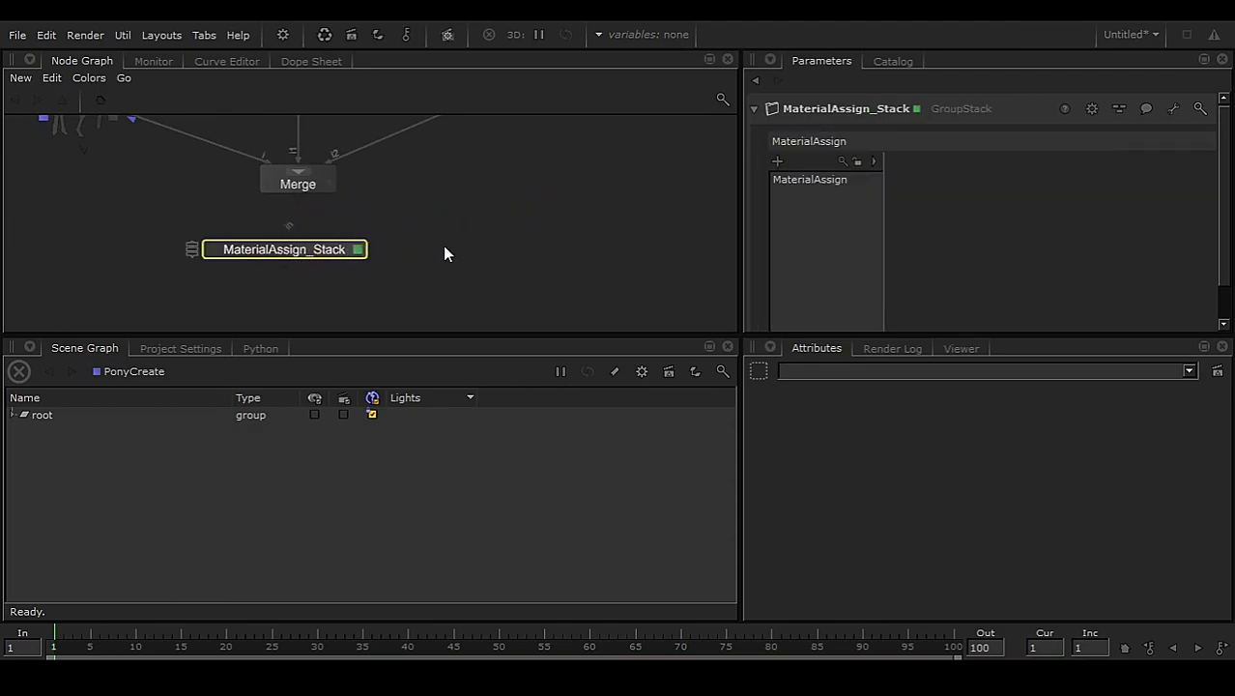
{"action": "scroll", "coordinate": [349, 260], "scroll_direction": "up", "scroll_amount": 3}
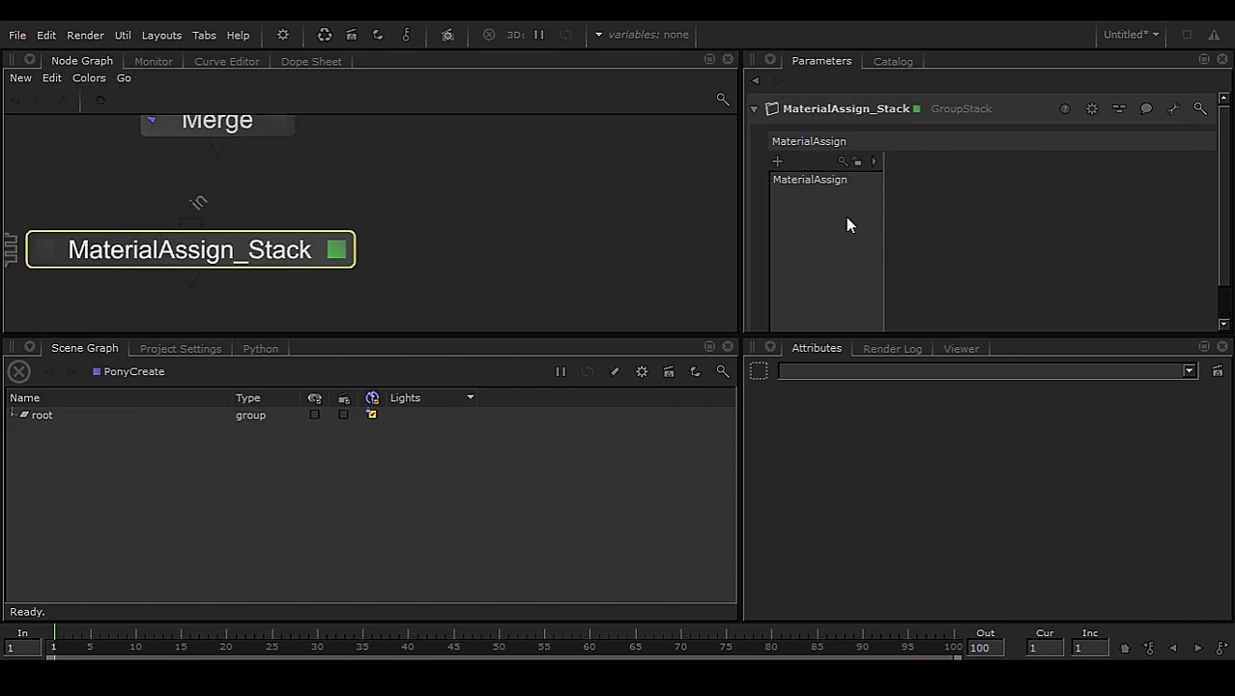
{"action": "left_click", "coordinate": [788, 180]}
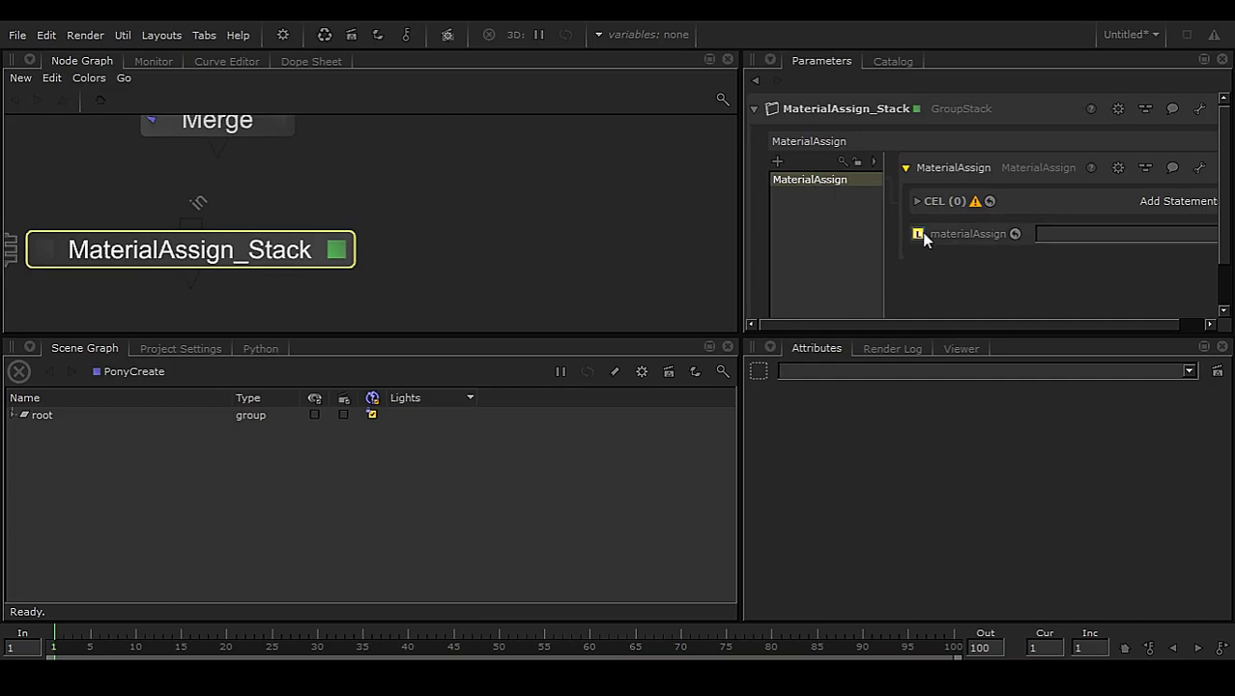
{"action": "left_click_drag", "start_coordinate": [740, 333], "coordinate": [616, 331]}
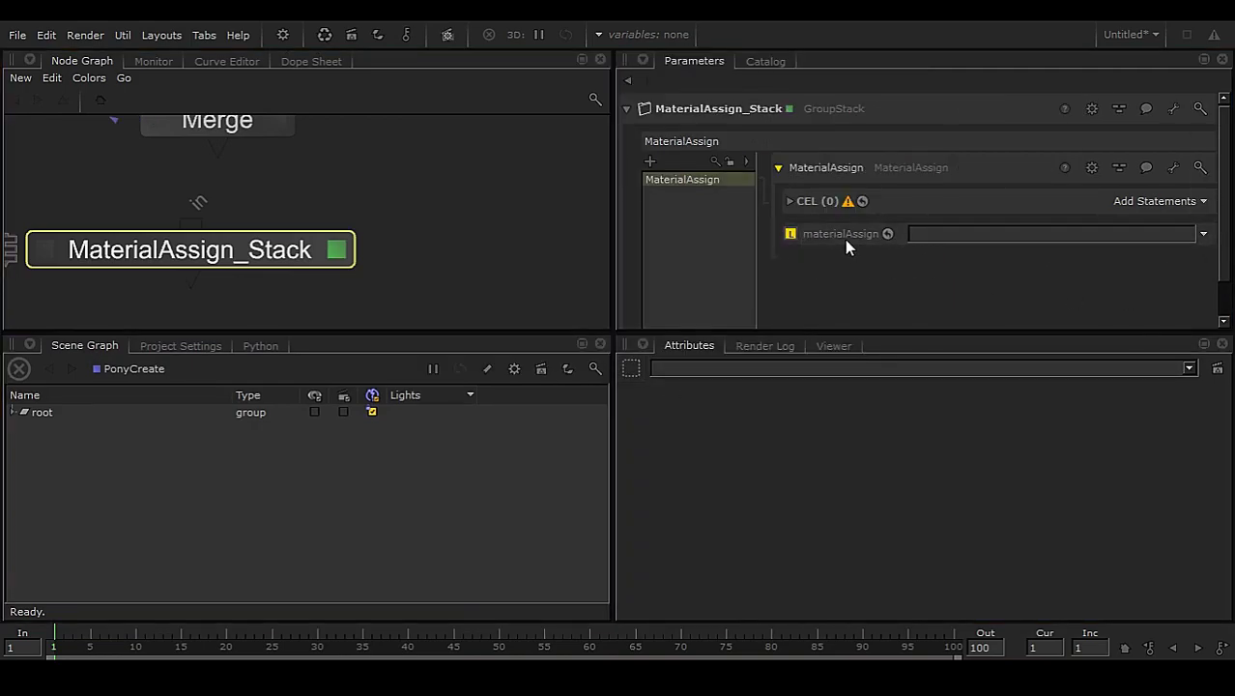
- Expand the scene graph hierarchy from root through world and geo to the pony
{"action": "left_click", "coordinate": [13, 412]}
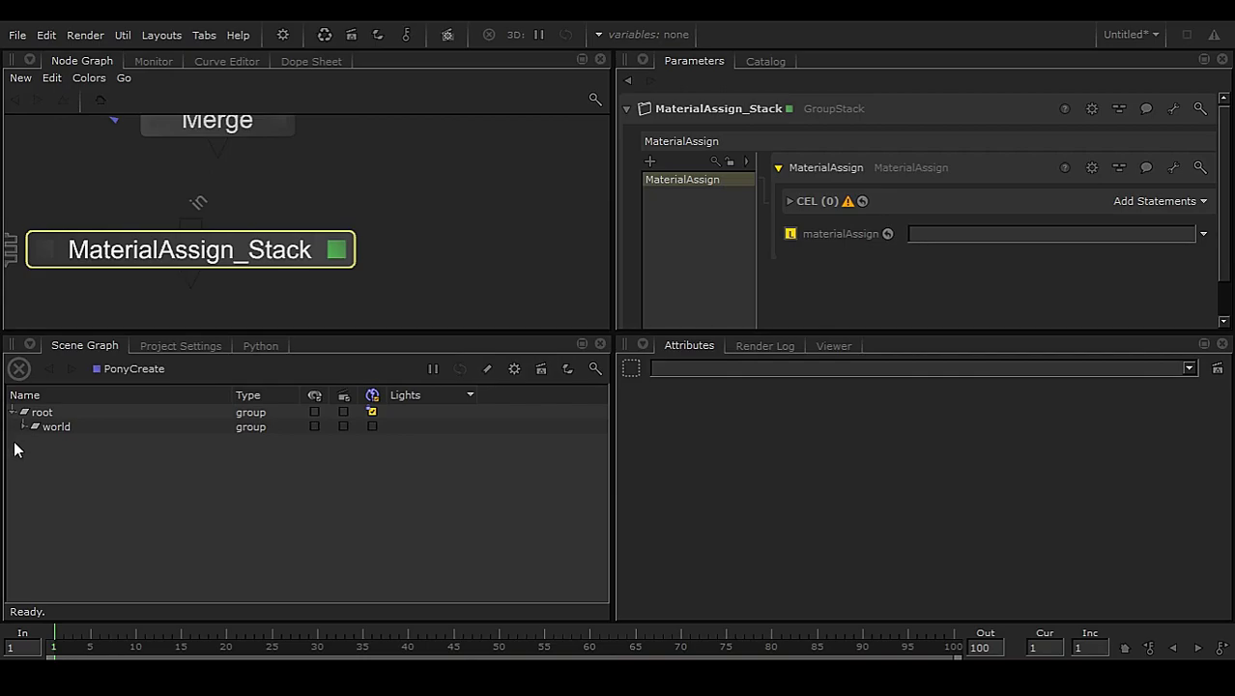
{"action": "left_click", "coordinate": [23, 426]}
{"action": "left_click", "coordinate": [34, 442]}
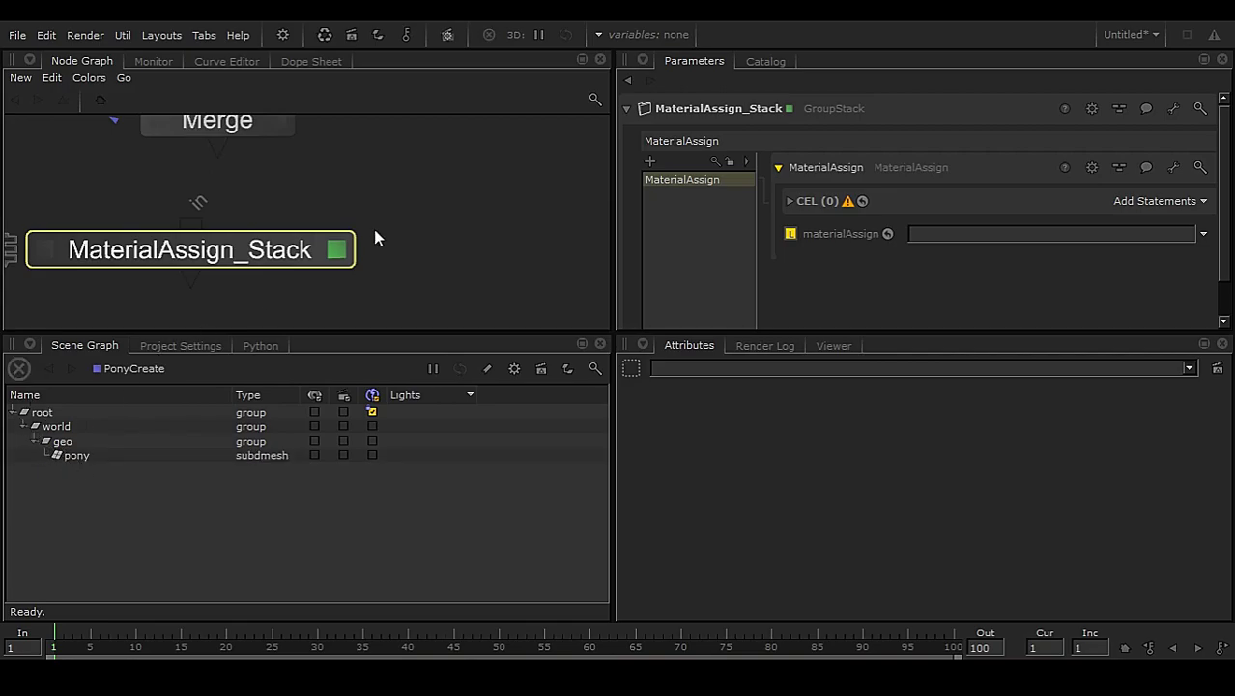
- Show the Merge node's scene graph and parameters, and expand the cam and materials groups
{"action": "middle_click_drag", "start_coordinate": [464, 201], "coordinate": [480, 278]}
{"action": "scroll", "coordinate": [480, 278], "scroll_direction": "down", "scroll_amount": 3}
{"action": "middle_click_drag", "start_coordinate": [487, 205], "coordinate": [446, 218]}
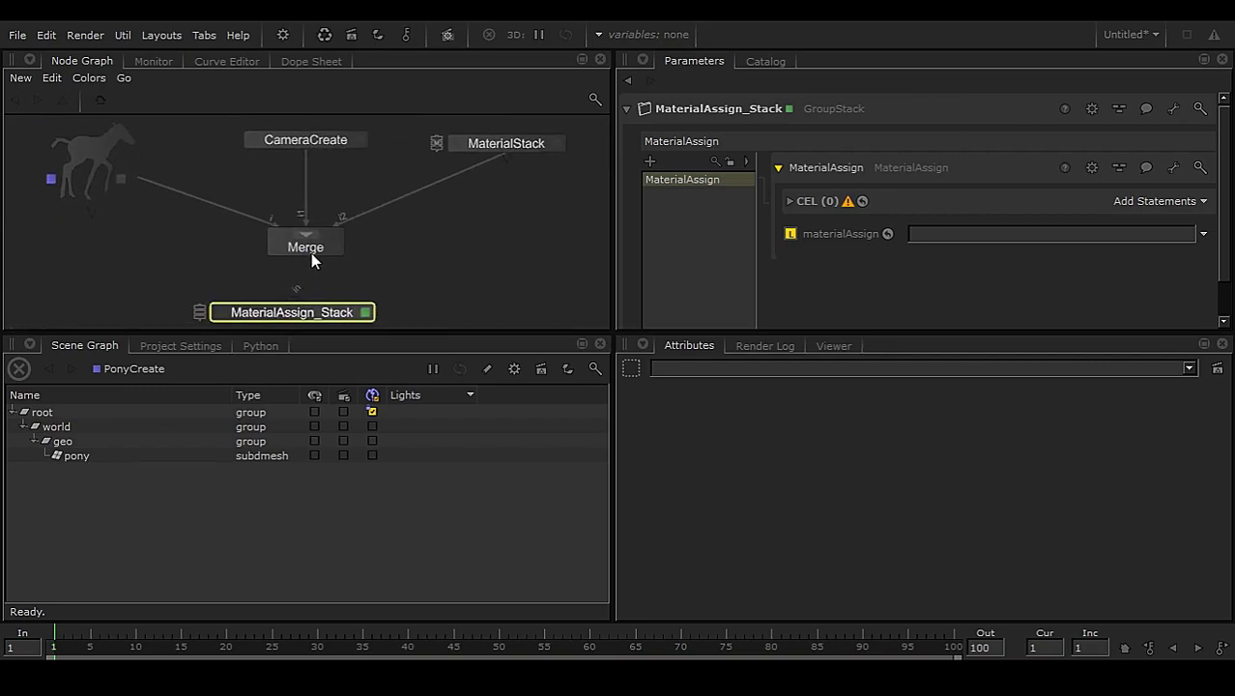
{"action": "middle_click_drag", "start_coordinate": [345, 276], "coordinate": [332, 244]}
{"action": "middle_click_drag", "start_coordinate": [300, 286], "coordinate": [298, 266]}
{"action": "double_click", "coordinate": [303, 208]}
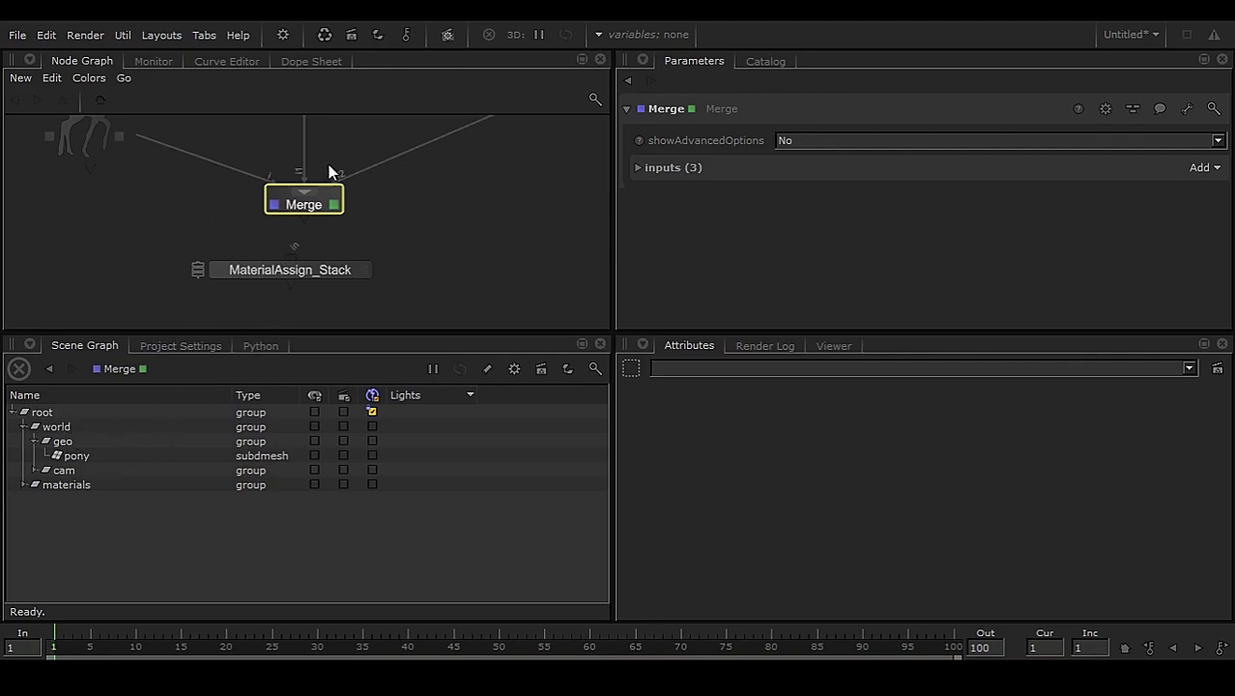
{"action": "left_click", "coordinate": [23, 485]}
{"action": "left_click", "coordinate": [35, 471]}
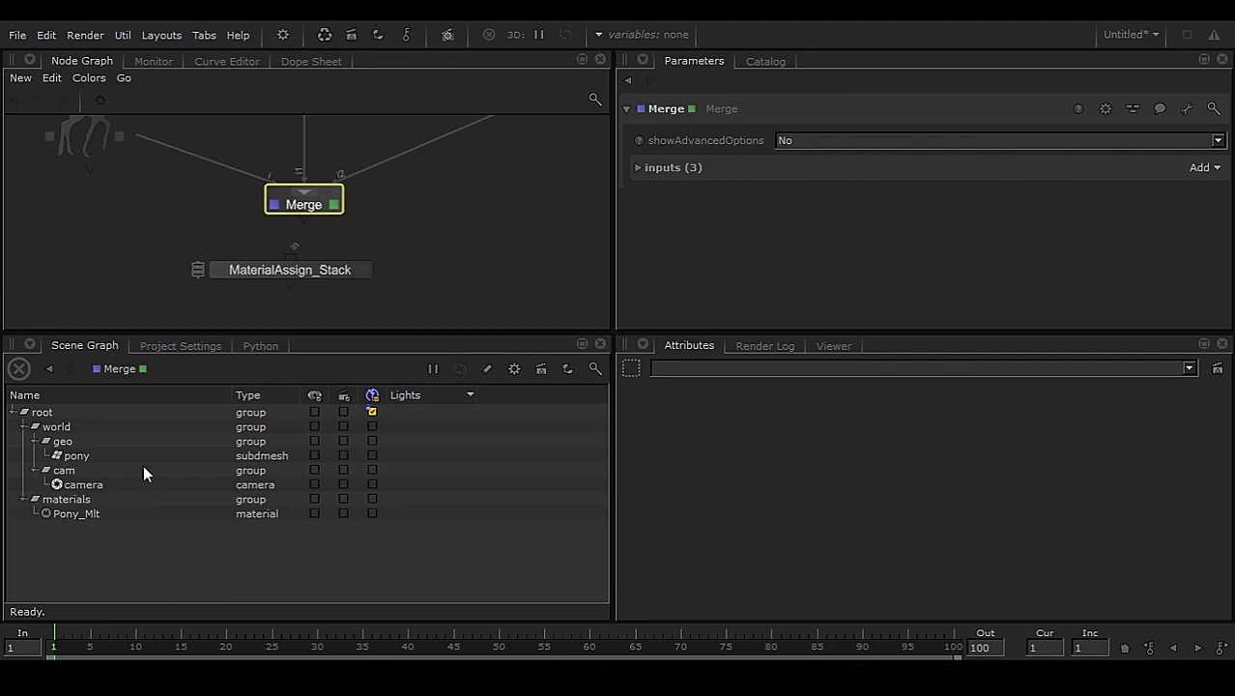
- Open the 3D Viewer, select the camera and examine its placement relative to the pony from several angles
{"action": "left_click", "coordinate": [833, 346]}
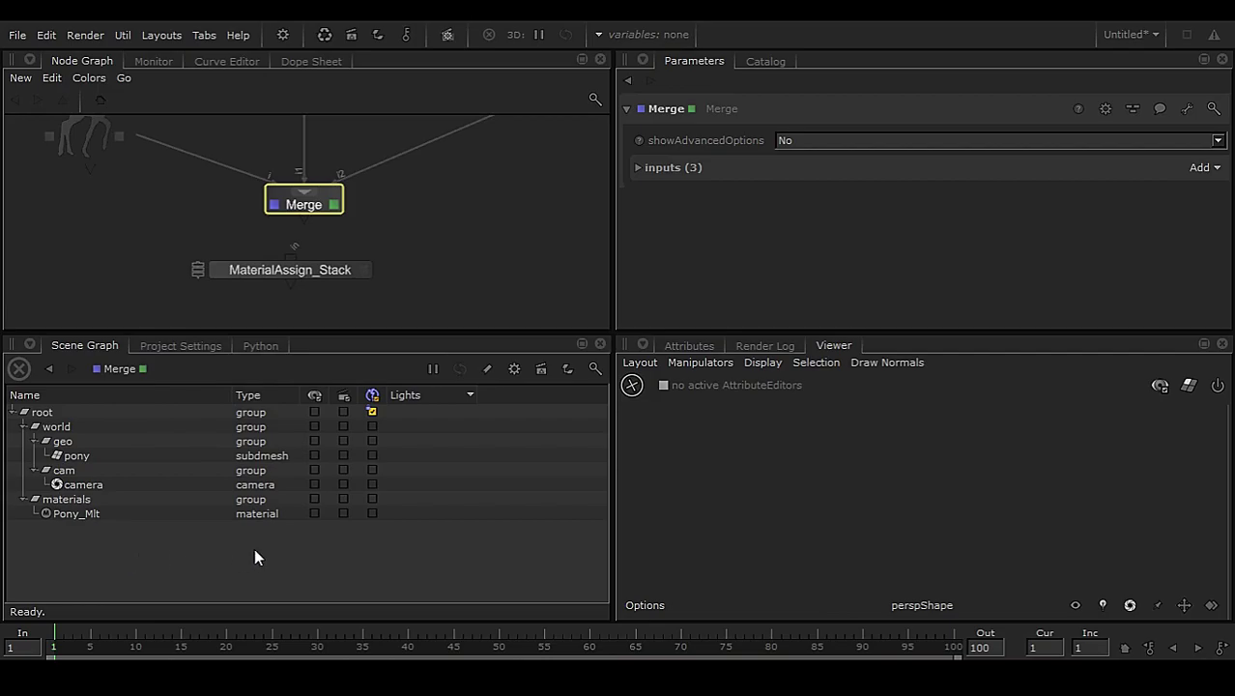
{"action": "middle_click_drag", "start_coordinate": [908, 502], "coordinate": [902, 518], "text": "alt"}
{"action": "right_click_drag", "start_coordinate": [922, 524], "coordinate": [899, 541], "text": "alt"}
{"action": "left_click_drag", "start_coordinate": [900, 541], "coordinate": [955, 542], "text": "alt"}
{"action": "right_click_drag", "start_coordinate": [956, 542], "coordinate": [995, 570], "text": "alt"}
{"action": "left_click_drag", "start_coordinate": [996, 570], "coordinate": [949, 522], "text": "alt"}
{"action": "right_click_drag", "start_coordinate": [949, 529], "coordinate": [930, 550], "text": "alt"}
{"action": "left_click_drag", "start_coordinate": [929, 550], "coordinate": [919, 542], "text": "alt"}
{"action": "left_click_drag", "start_coordinate": [918, 463], "coordinate": [947, 524]}
{"action": "left_click_drag", "start_coordinate": [947, 524], "coordinate": [889, 529], "text": "alt"}
{"action": "right_click_drag", "start_coordinate": [890, 530], "coordinate": [918, 532], "text": "alt"}
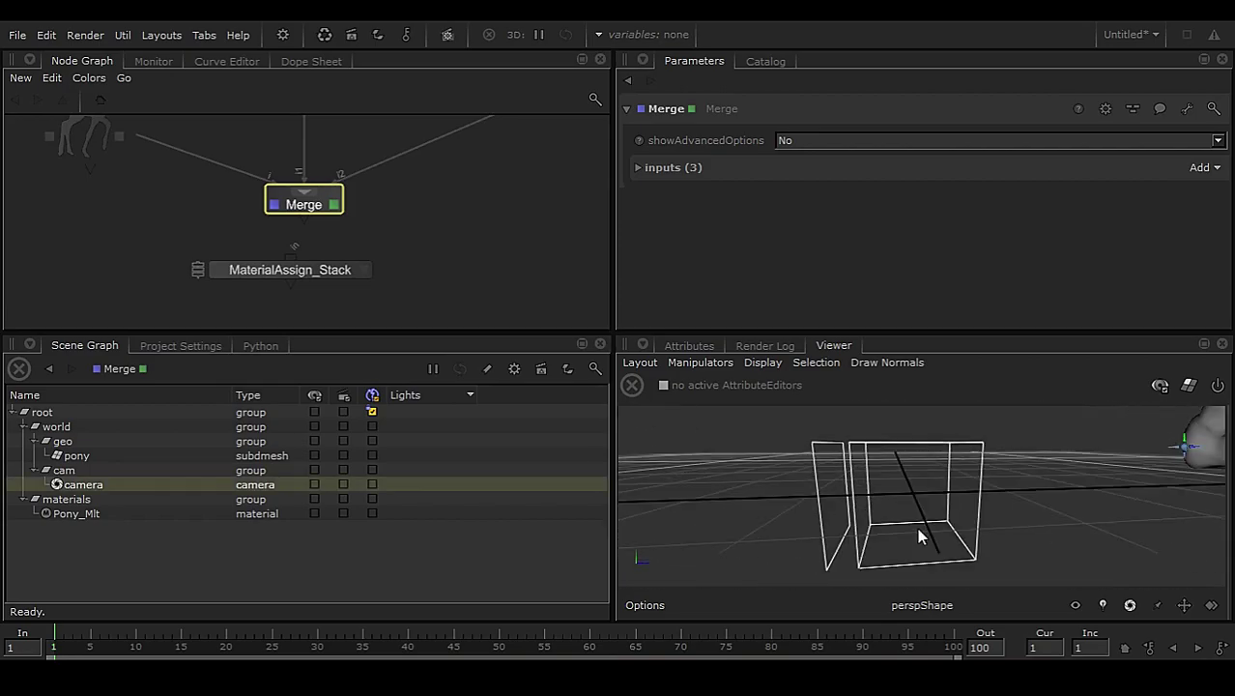
{"action": "left_click_drag", "start_coordinate": [830, 432], "coordinate": [857, 513], "text": "alt"}
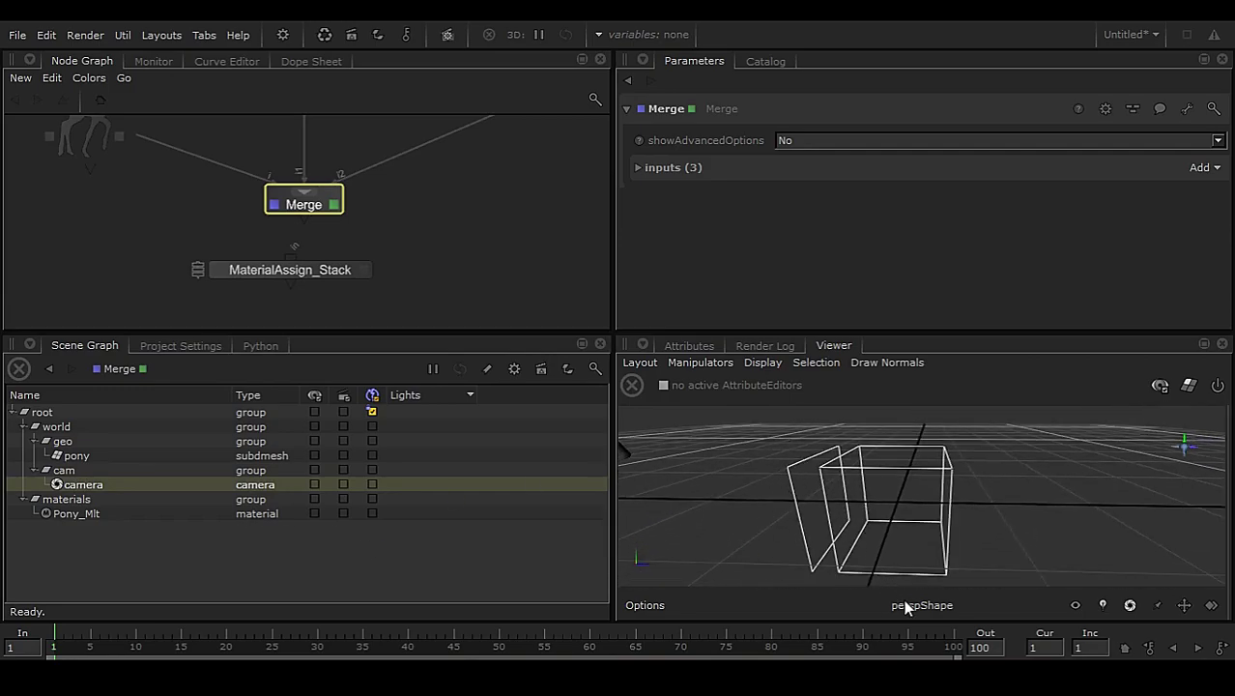
{"action": "left_click_drag", "start_coordinate": [964, 476], "coordinate": [959, 476], "text": "alt"}
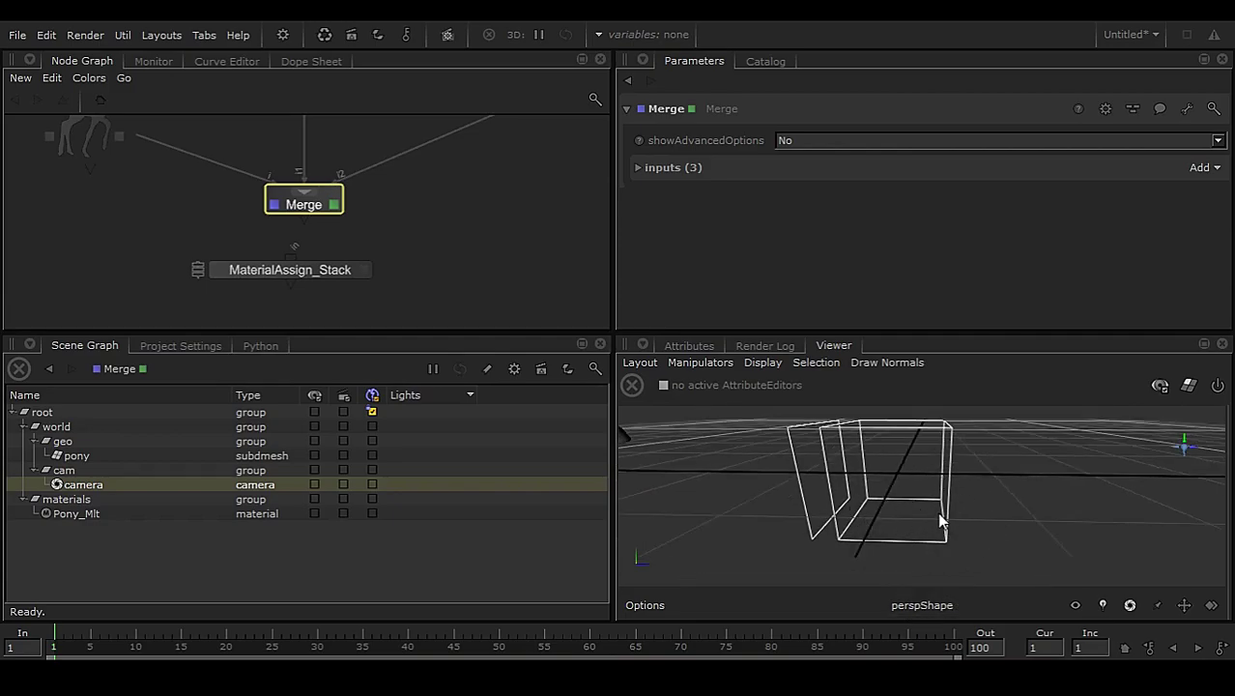
- Try looking through the scene camera in the Viewer, and return to the persp view
{"action": "left_click", "coordinate": [936, 607]}
{"action": "left_click", "coordinate": [963, 583]}
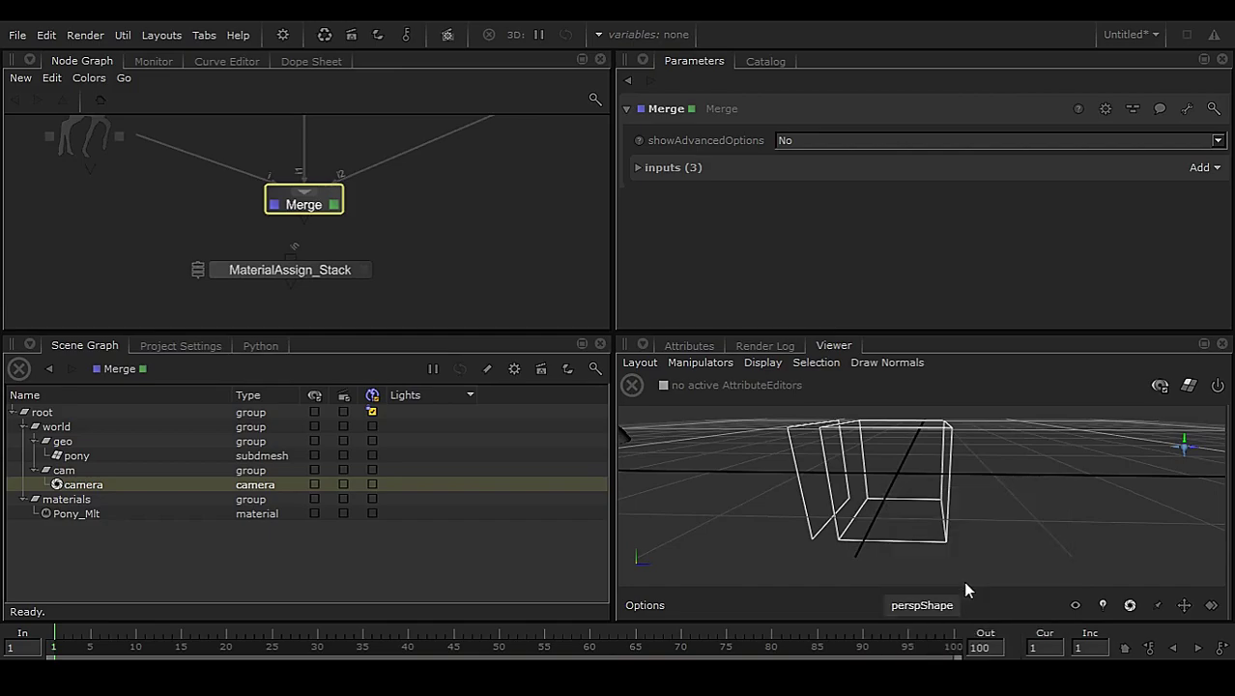
{"action": "left_click", "coordinate": [929, 598]}
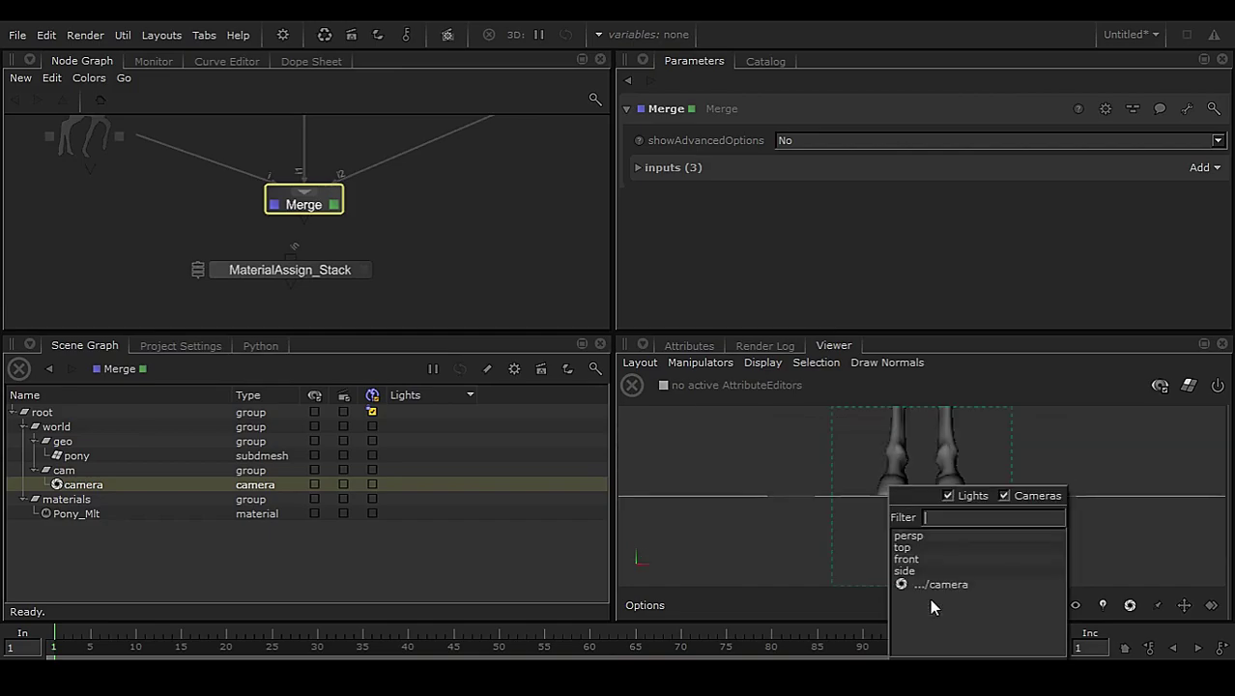
{"action": "left_click", "coordinate": [937, 537]}
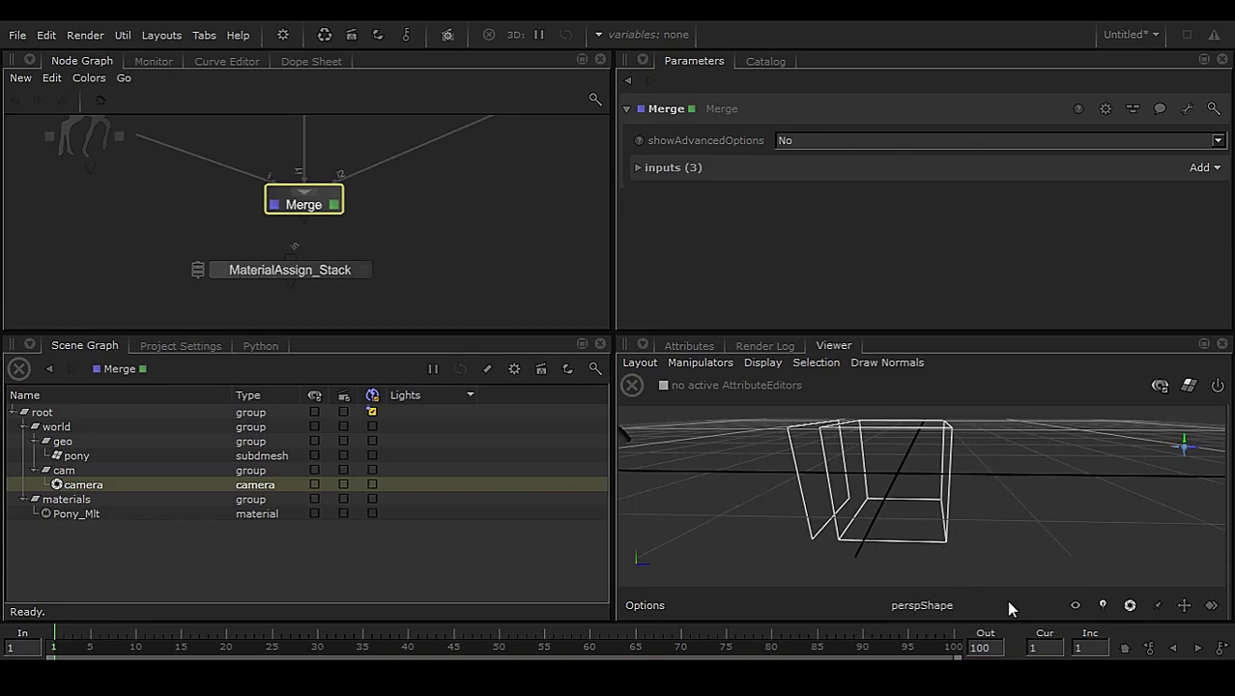
{"action": "left_click", "coordinate": [1076, 606]}
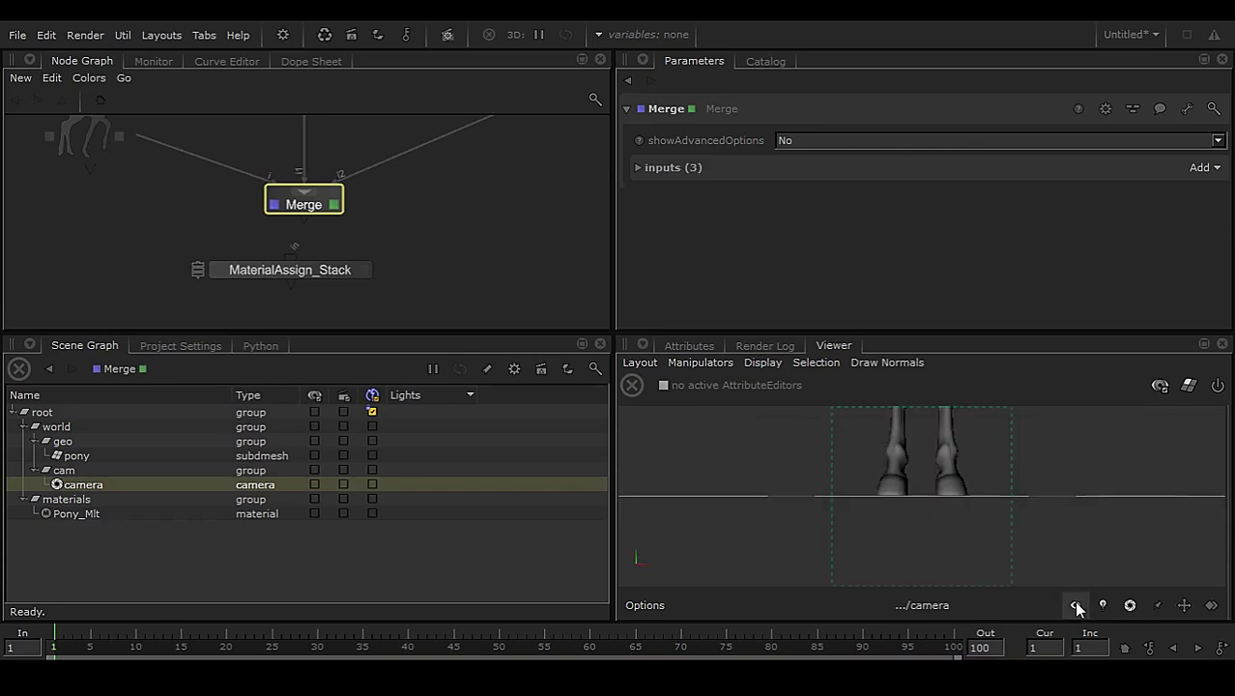
{"action": "left_click", "coordinate": [922, 604]}
{"action": "left_click", "coordinate": [929, 536]}
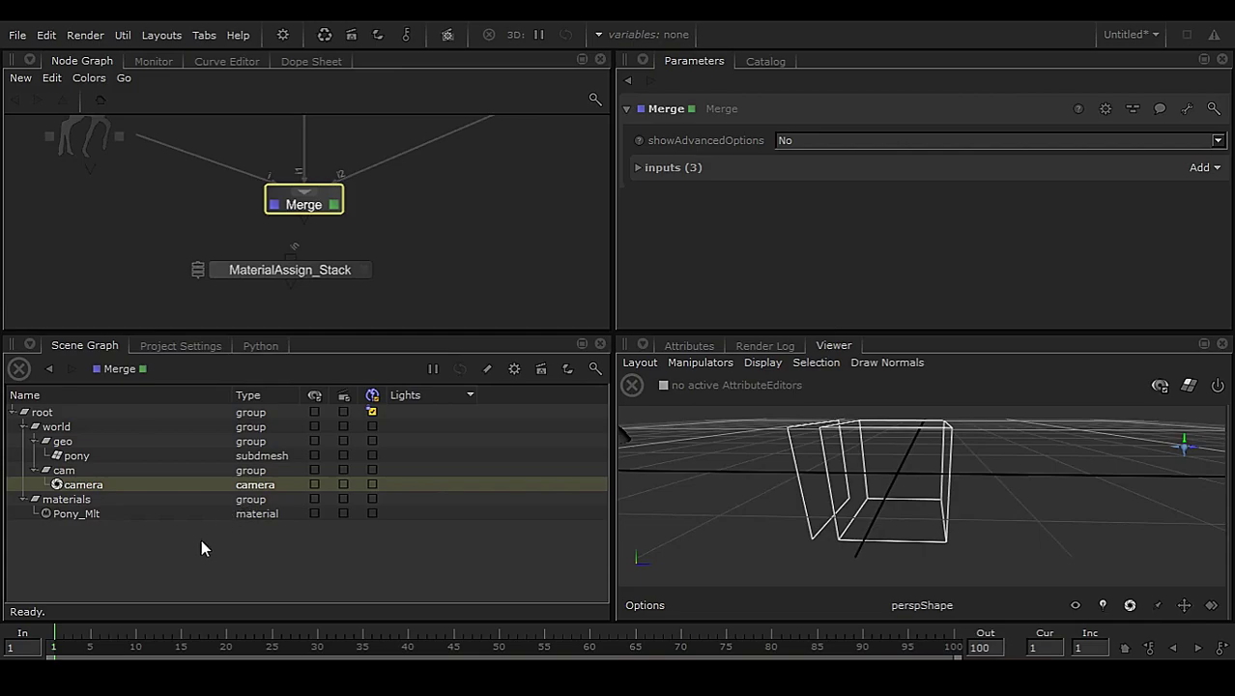
- Look through the scene camera in the Viewer and reposition it to frame the whole pony in a three-quarter view
{"action": "left_click_drag", "start_coordinate": [83, 486], "coordinate": [773, 514]}
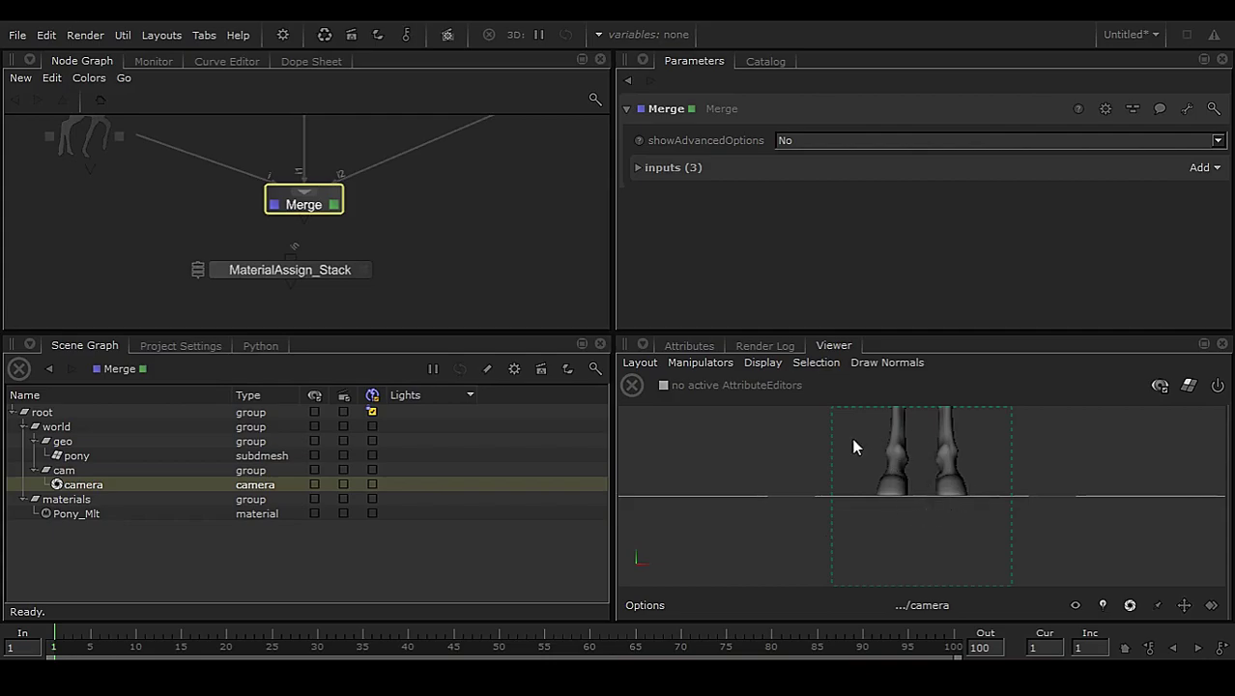
{"action": "scroll", "coordinate": [921, 497], "scroll_direction": "down", "scroll_amount": 5}
{"action": "middle_click_drag", "start_coordinate": [935, 462], "coordinate": [929, 506], "text": "alt"}
{"action": "mouse_move", "coordinate": [929, 506]}
{"action": "left_mouse_down", "text": "alt"}
{"action": "mouse_move", "coordinate": [967, 515]}
{"action": "mouse_move", "coordinate": [919, 492]}
{"action": "left_mouse_up", "text": "alt"}
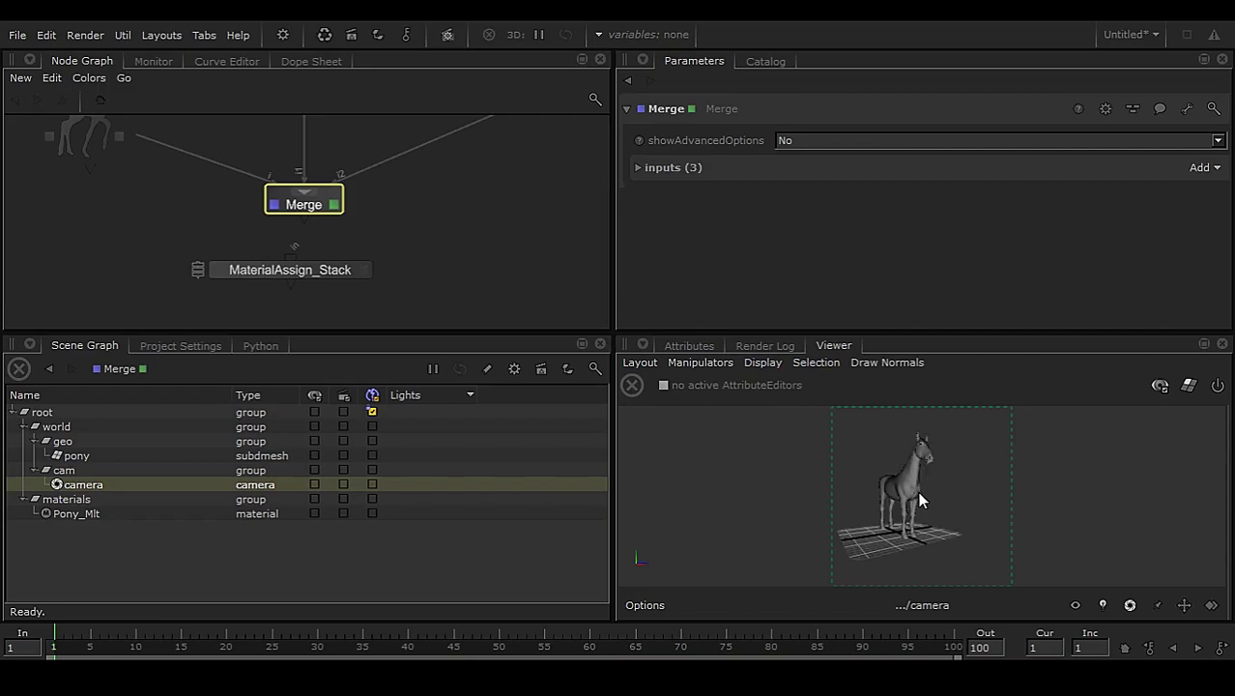
{"action": "scroll", "coordinate": [919, 492], "scroll_direction": "up", "scroll_amount": 3}
{"action": "scroll", "coordinate": [920, 499], "scroll_direction": "down", "scroll_amount": 5}
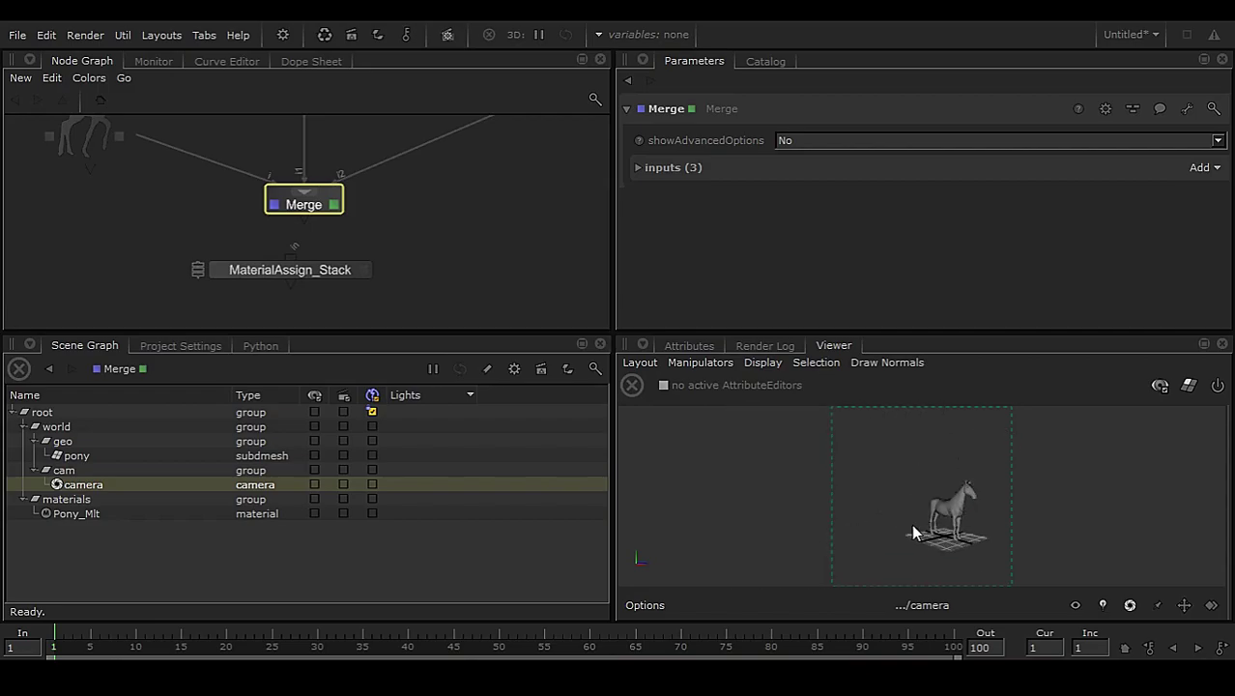
{"action": "left_click_drag", "start_coordinate": [901, 491], "coordinate": [947, 517], "text": "alt"}
{"action": "scroll", "coordinate": [926, 524], "scroll_direction": "up", "scroll_amount": 3}
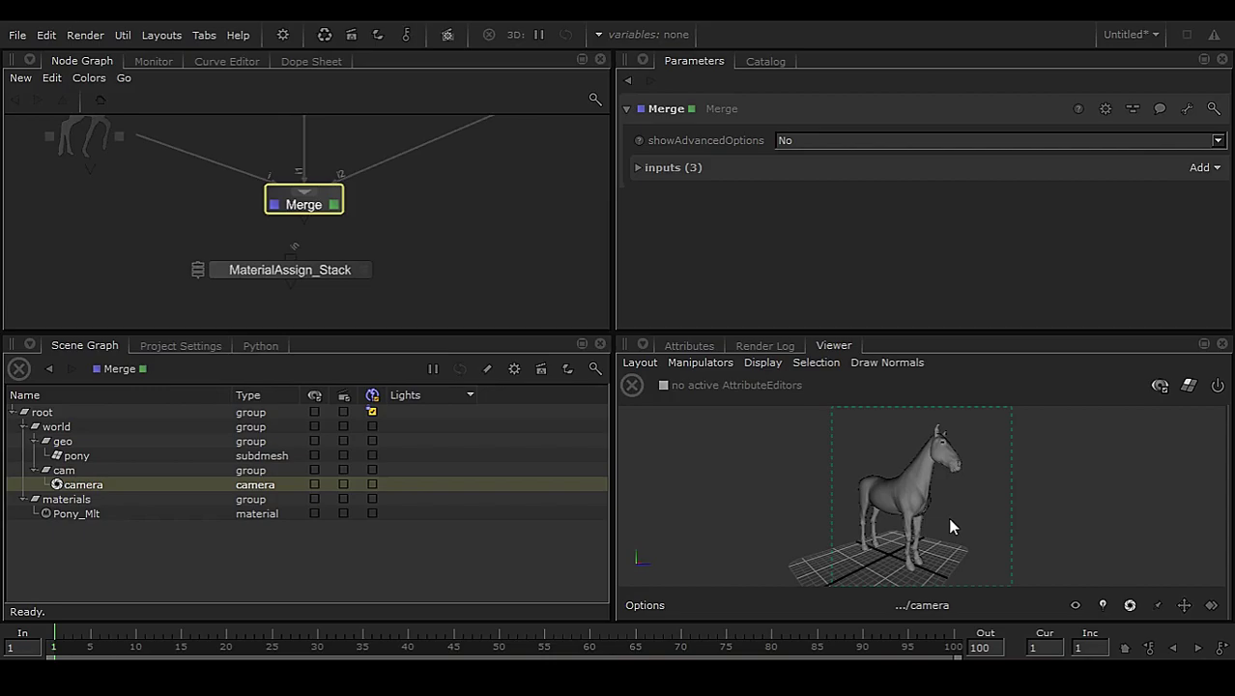
{"action": "mouse_move", "coordinate": [932, 521]}
{"action": "left_mouse_down", "text": "alt"}
{"action": "mouse_move", "coordinate": [970, 513]}
{"action": "mouse_move", "coordinate": [796, 514]}
{"action": "mouse_move", "coordinate": [938, 516]}
{"action": "left_mouse_up", "text": "alt"}
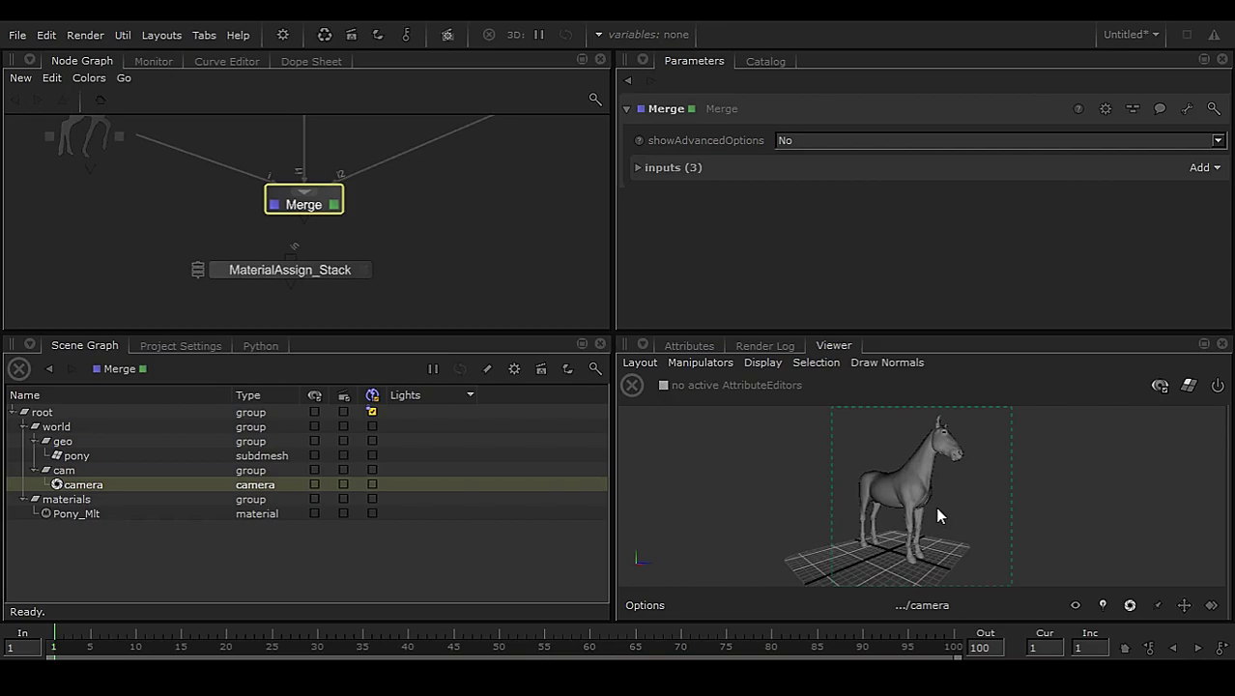
{"action": "left_click_drag", "start_coordinate": [934, 506], "coordinate": [929, 540], "text": "alt"}
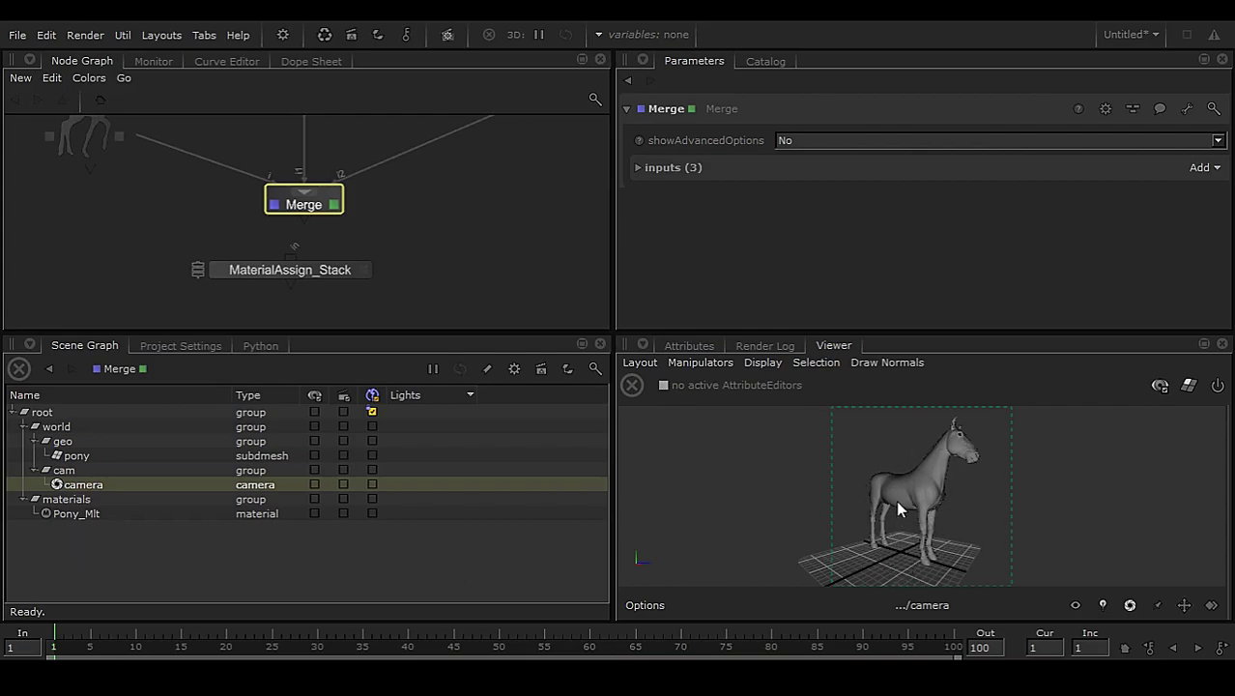
- Open the MaterialAssign_Stack parameters and set materialAssign to the /root/materials/Pony_Mlt material from the scene graph
{"action": "left_click", "coordinate": [85, 514]}
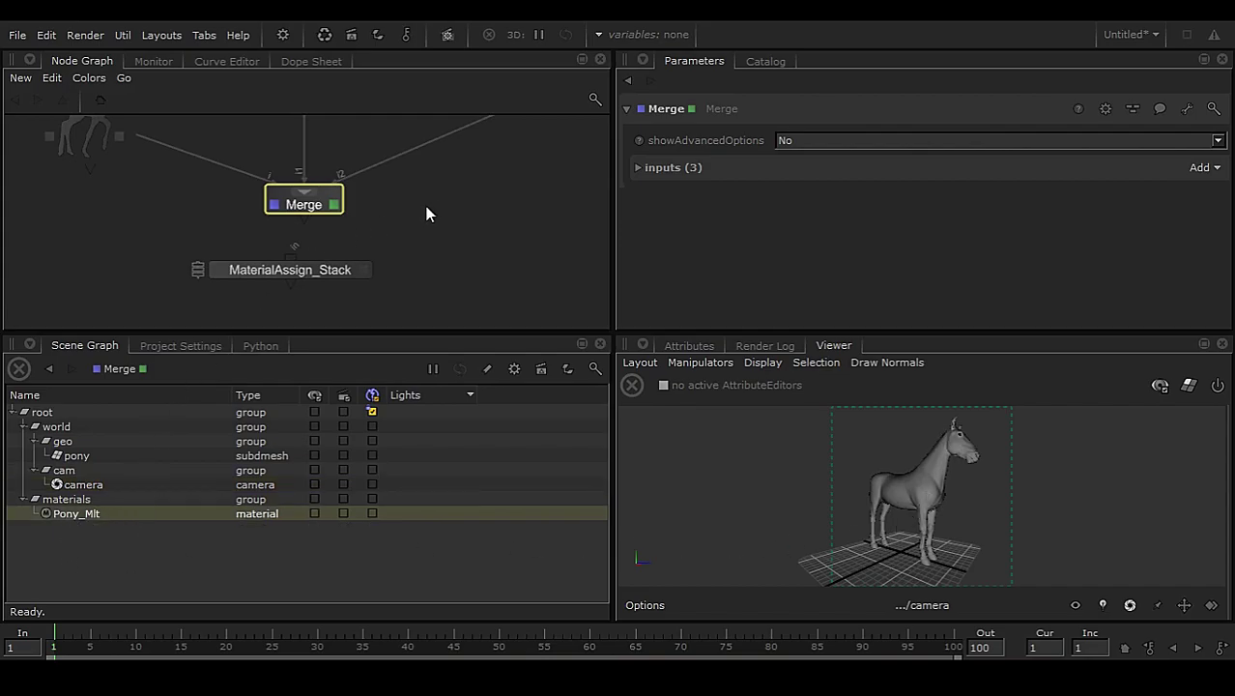
{"action": "middle_click_drag", "start_coordinate": [411, 212], "coordinate": [405, 239]}
{"action": "left_click_drag", "start_coordinate": [283, 300], "coordinate": [304, 290]}
{"action": "left_click", "coordinate": [409, 254]}
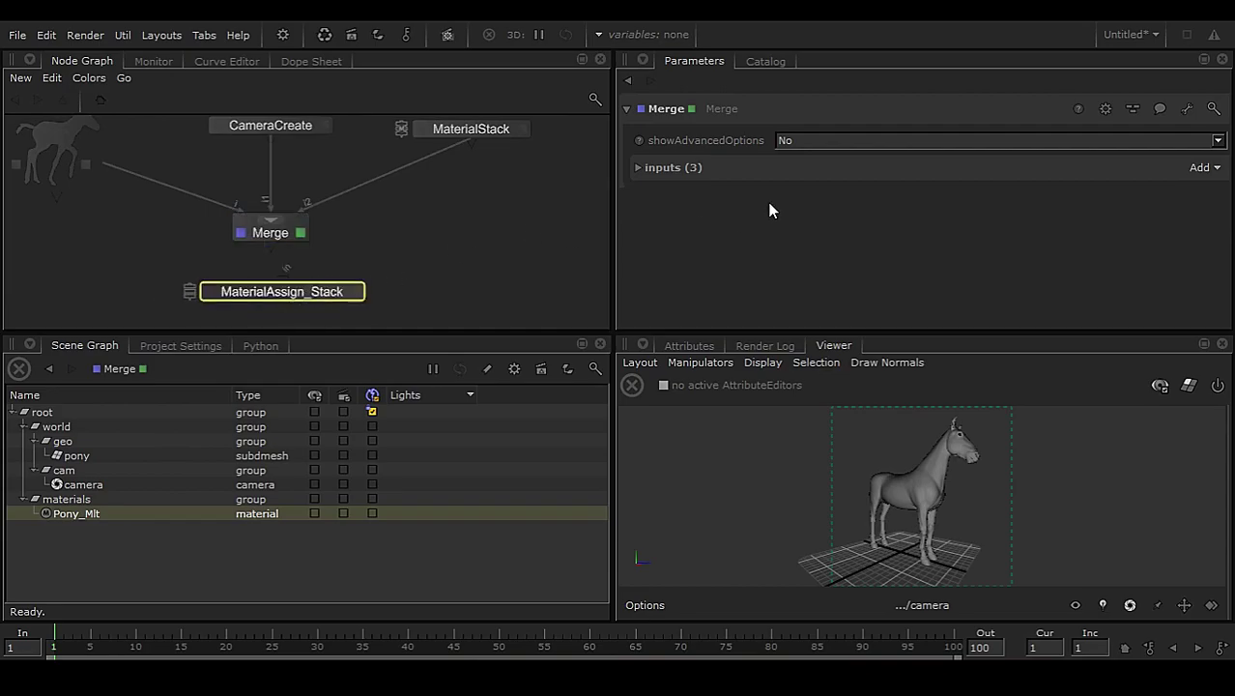
{"action": "left_click_drag", "start_coordinate": [338, 292], "coordinate": [332, 291]}
{"action": "left_click", "coordinate": [350, 291]}
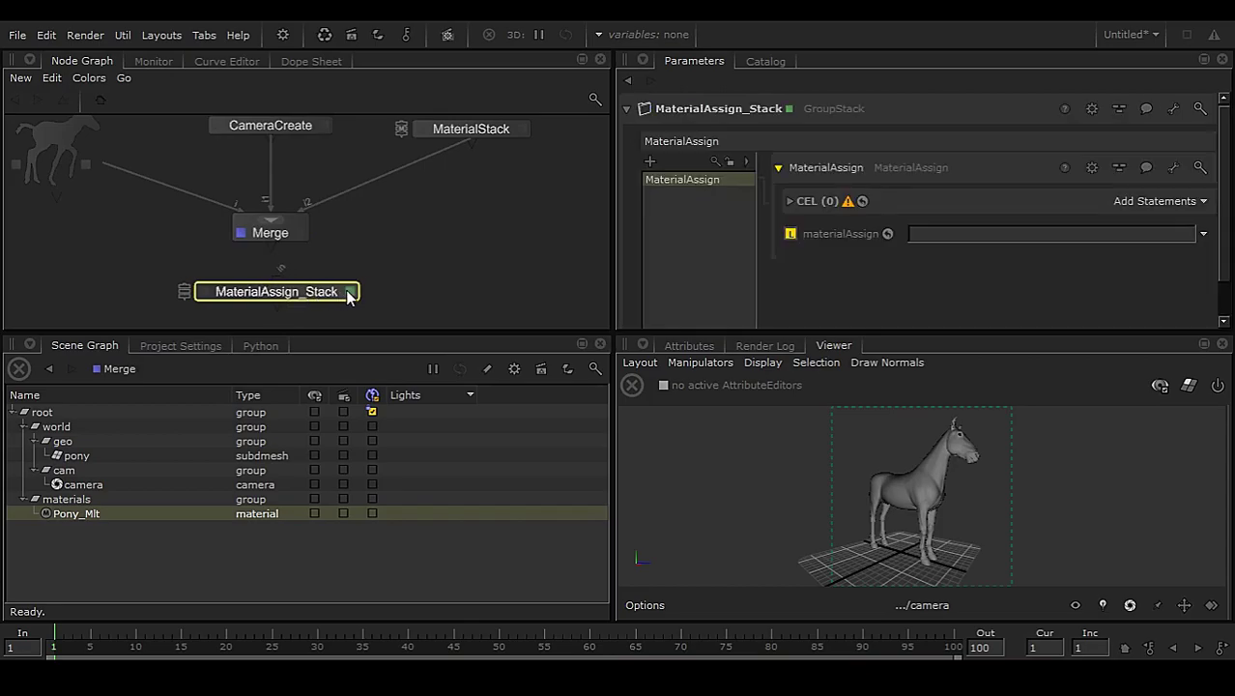
{"action": "left_click_drag", "start_coordinate": [81, 512], "coordinate": [947, 247]}
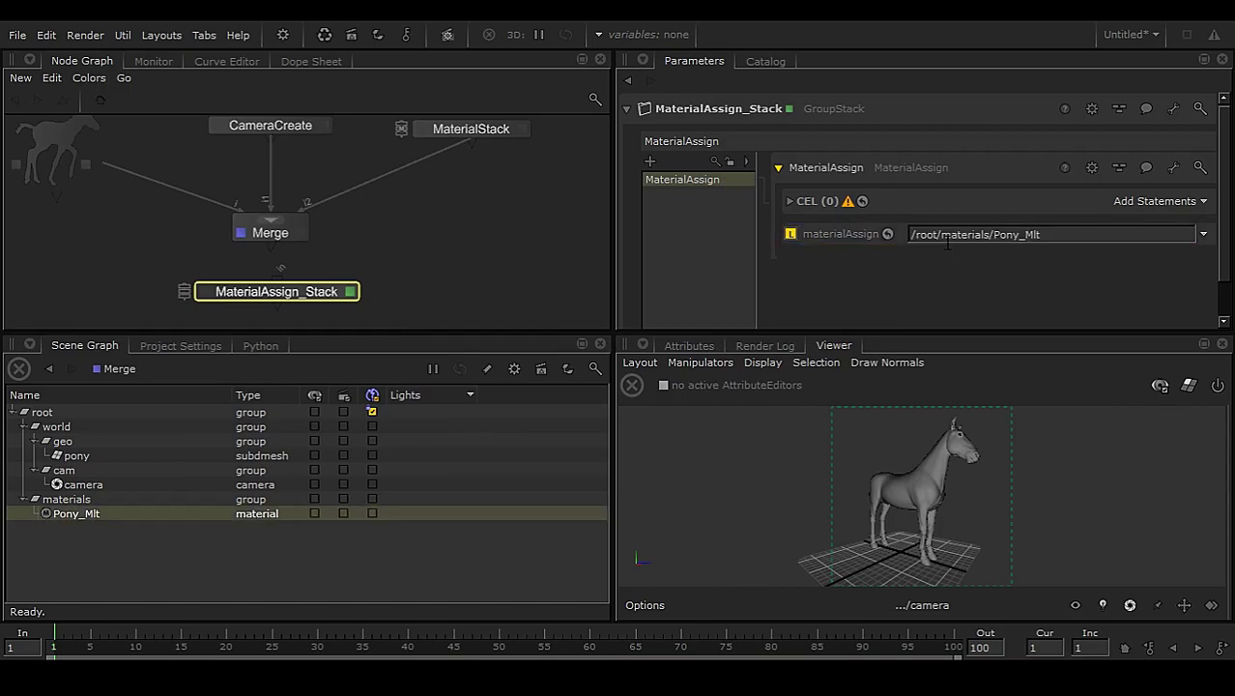
{"action": "left_click", "coordinate": [1038, 242]}
{"action": "key", "text": "Return"}
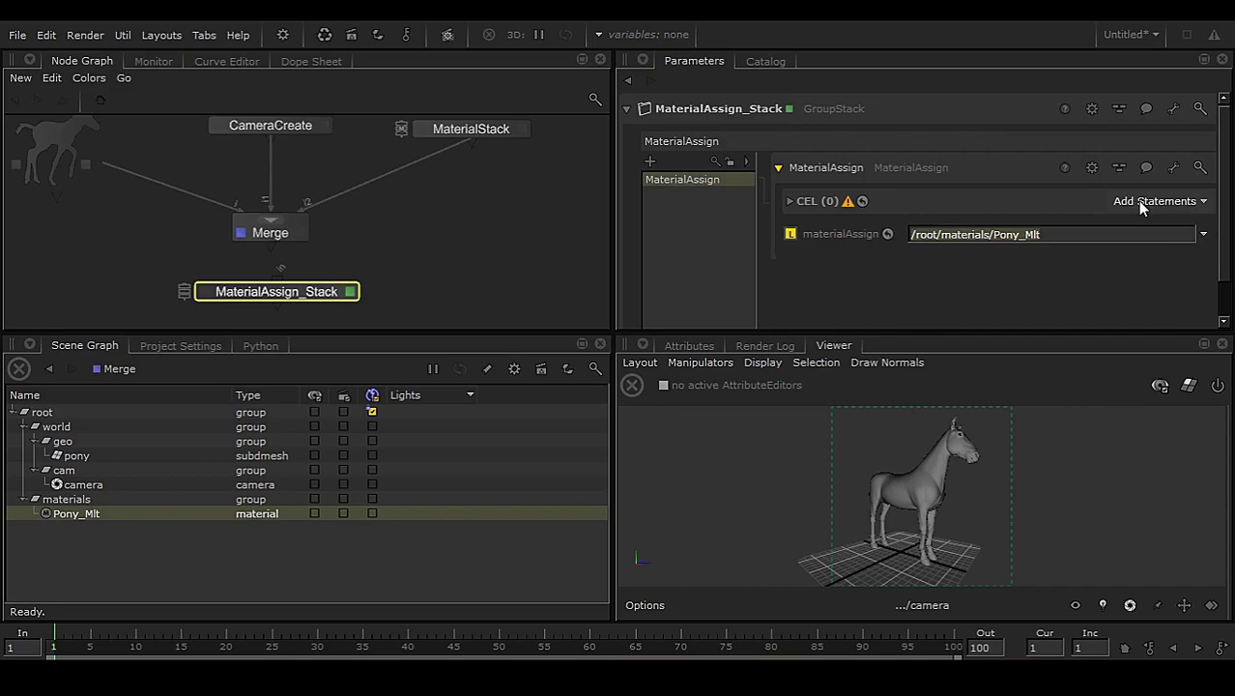
- Add a Paths statement to the MaterialAssign entry's CEL, targeting the pony at /root/world/geo/pony
{"action": "left_click", "coordinate": [1165, 200]}
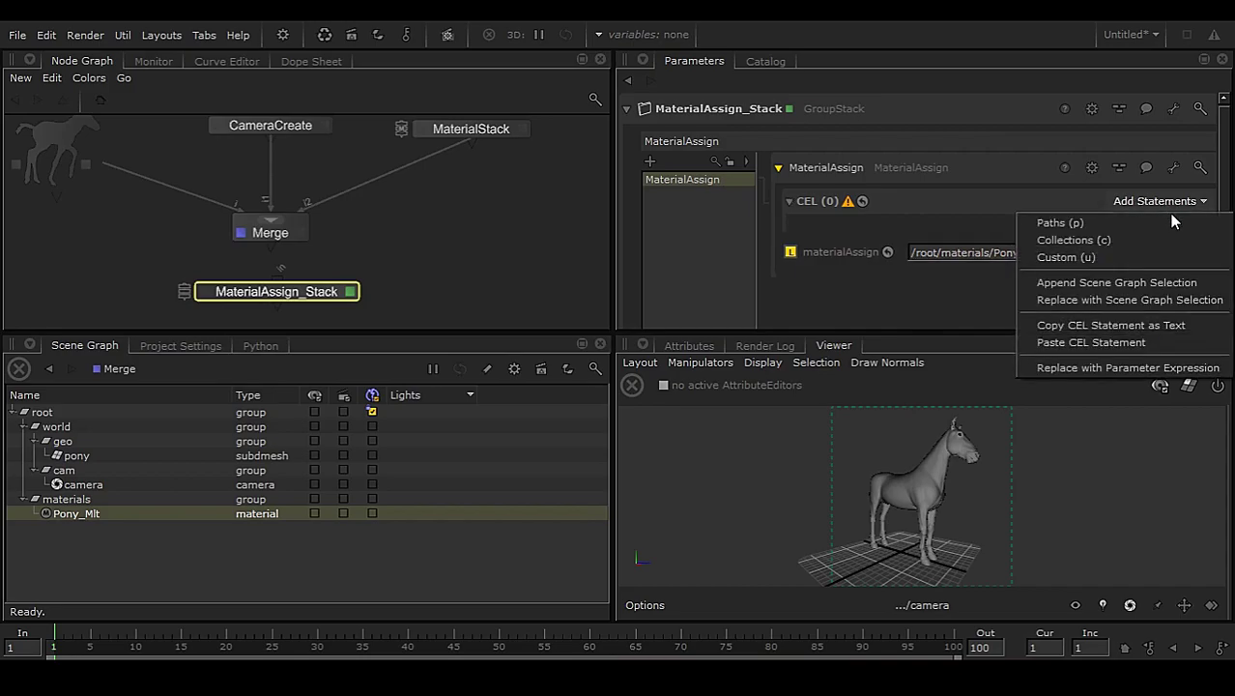
{"action": "left_click", "coordinate": [1174, 222]}
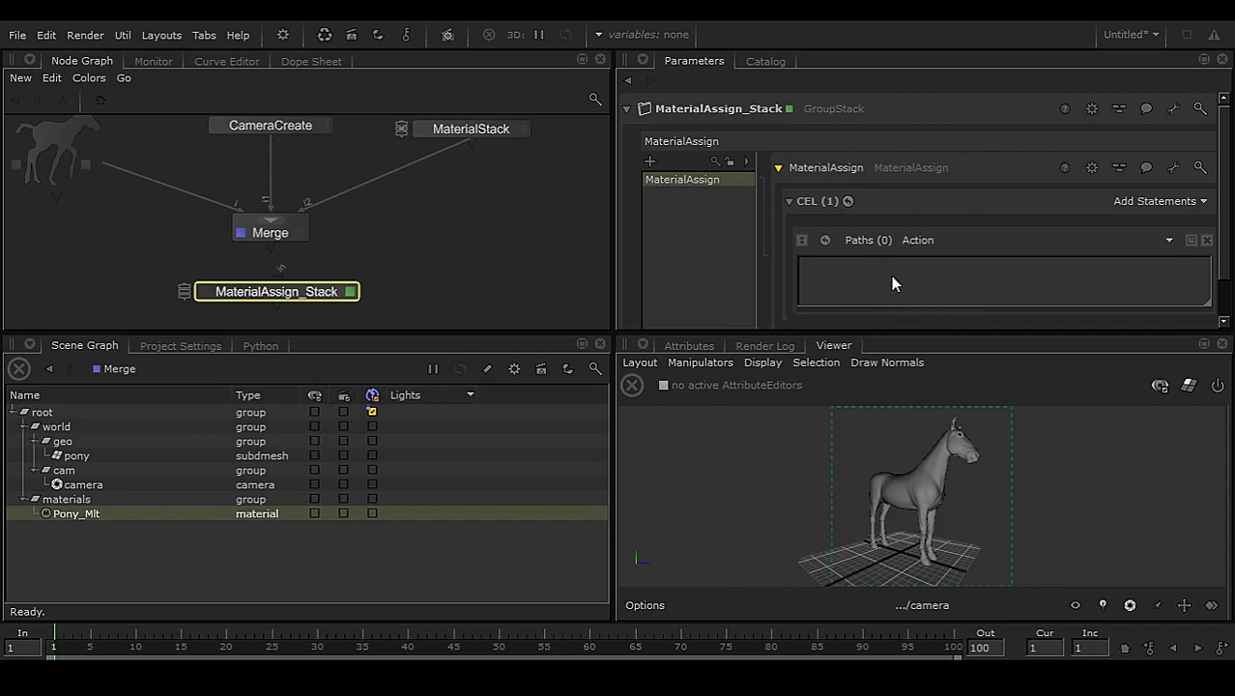
{"action": "left_click", "coordinate": [84, 457]}
{"action": "left_click_drag", "start_coordinate": [84, 456], "coordinate": [873, 284]}
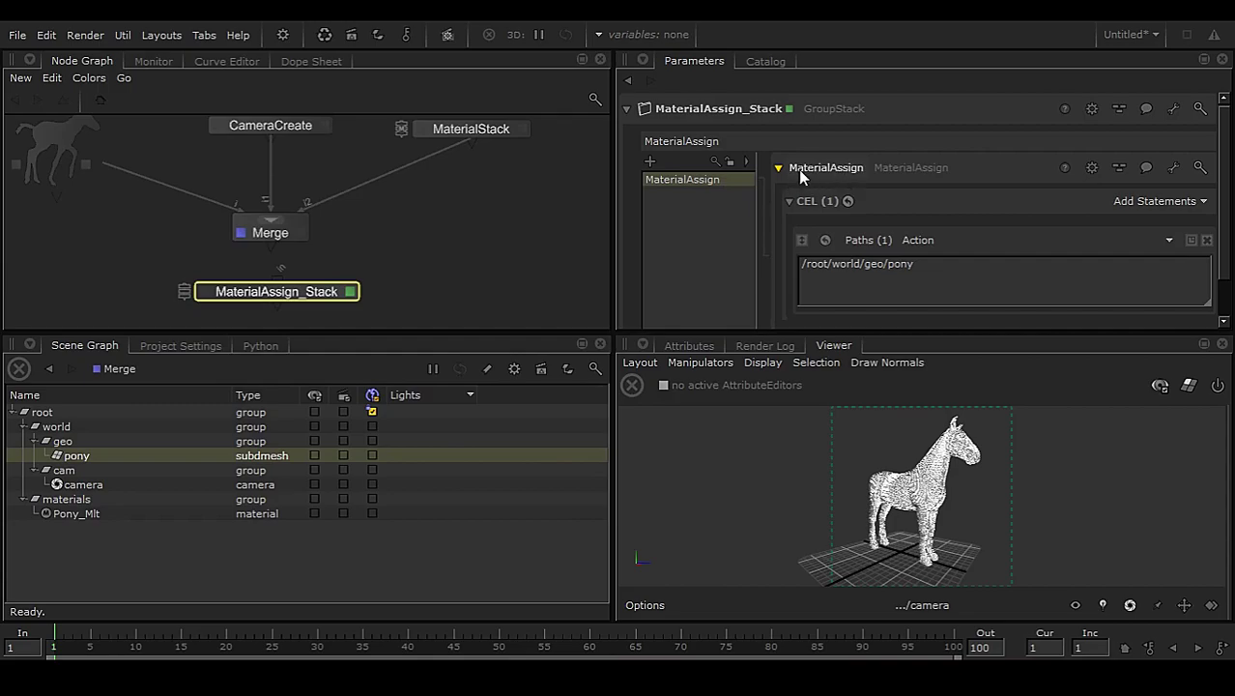
{"action": "left_click_drag", "start_coordinate": [950, 261], "coordinate": [805, 268]}
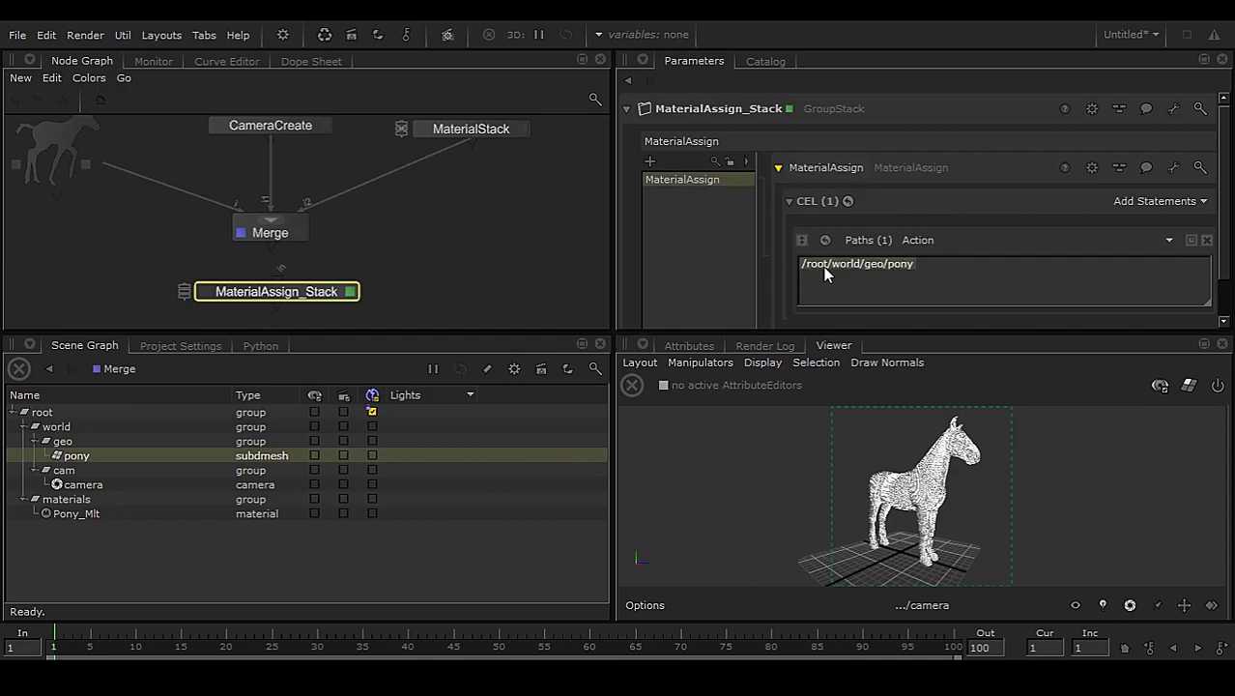
{"action": "scroll", "coordinate": [921, 279], "scroll_direction": "down", "scroll_amount": 1}
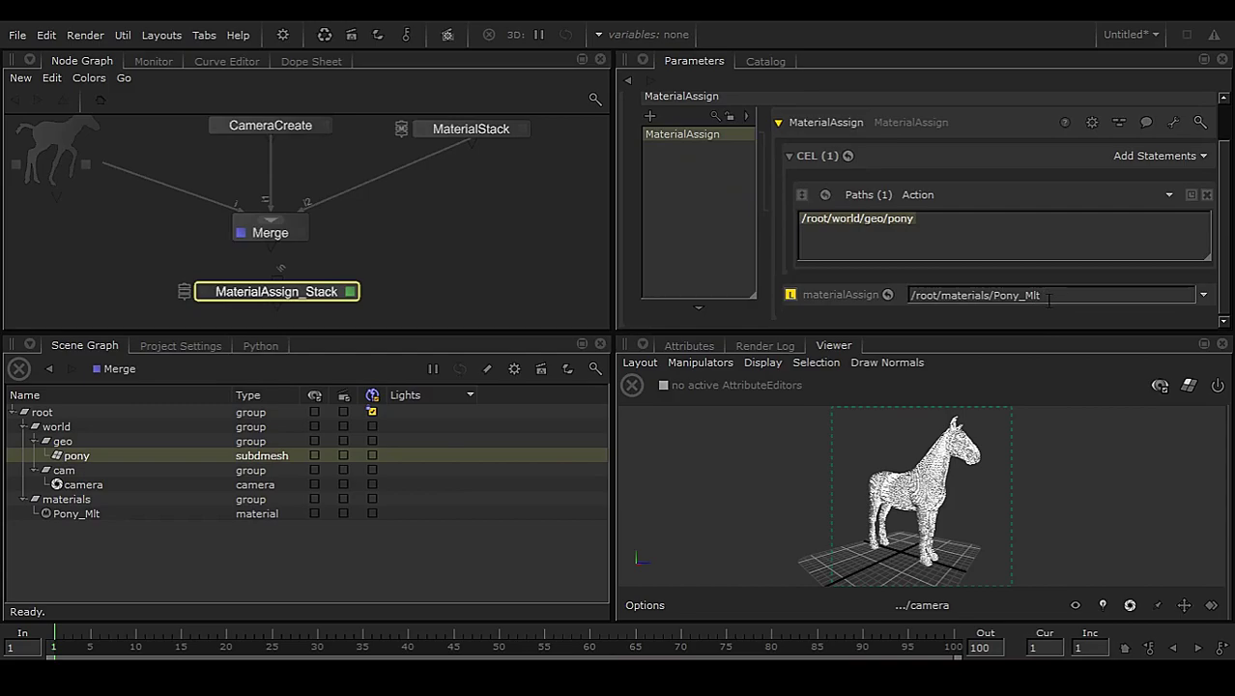
- Rename the MaterialAssign entry in the stack to Pony_Mlt_Assign
{"action": "scroll", "coordinate": [919, 236], "scroll_direction": "up", "scroll_amount": 1}
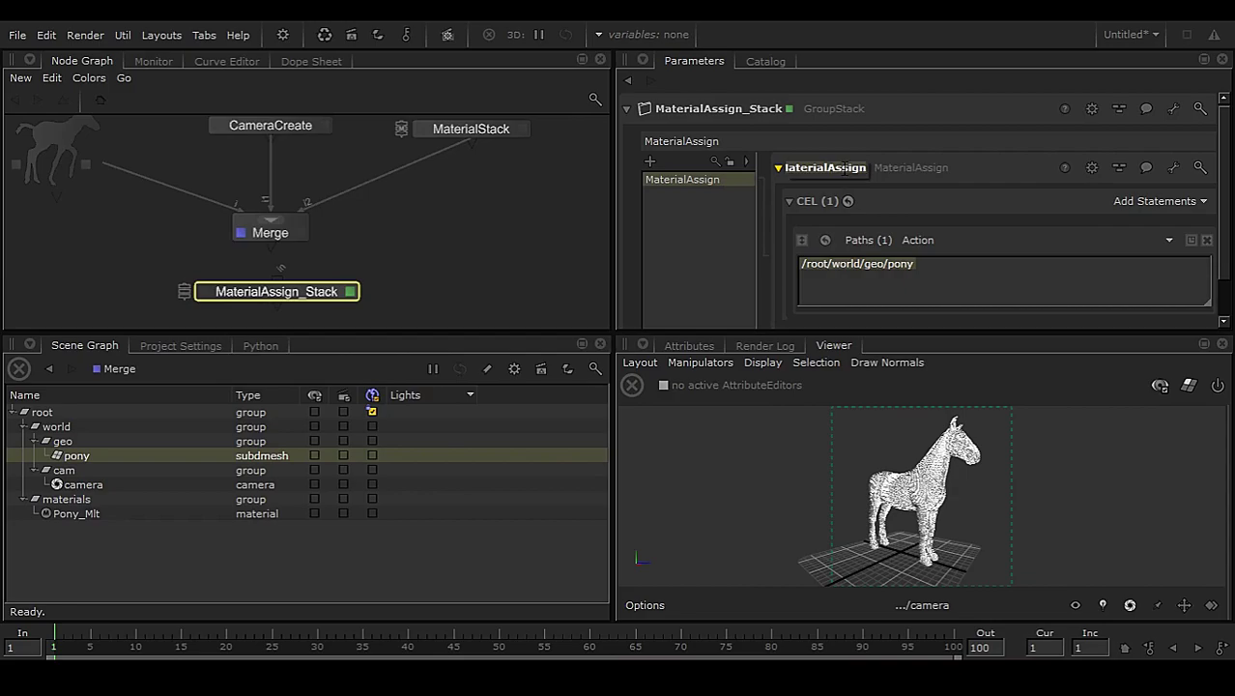
{"action": "type", "text": "Pony_M"}
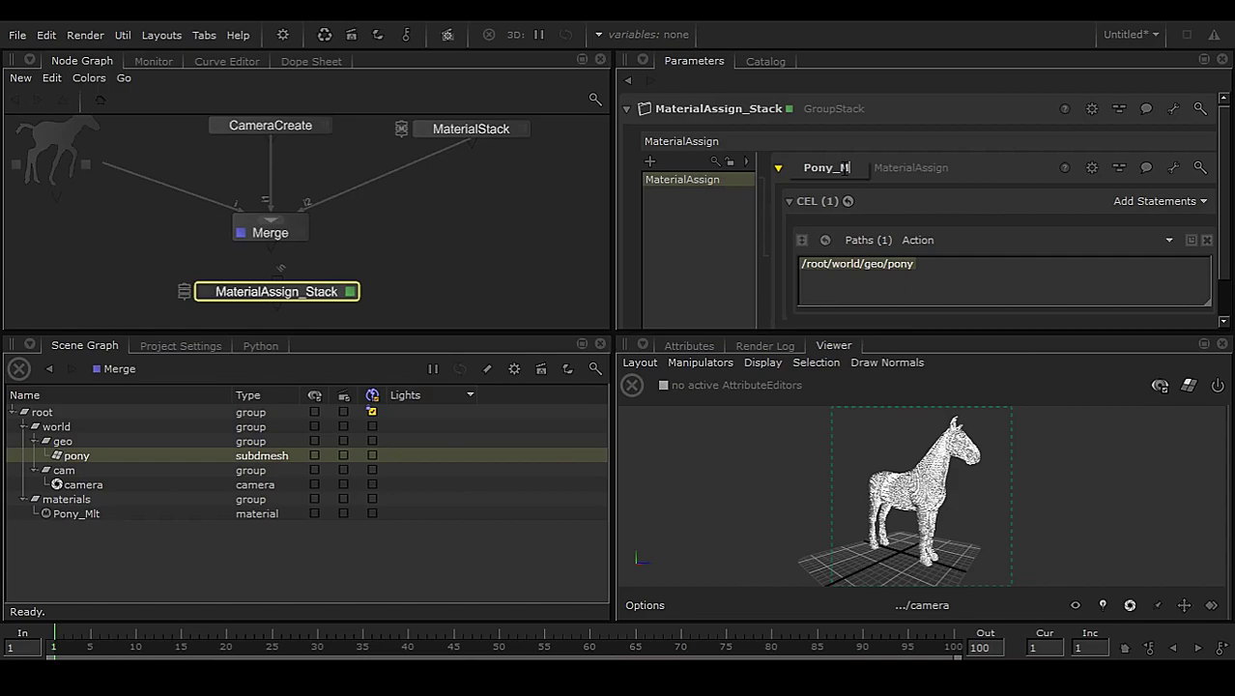
{"action": "type", "text": "lt_Assign"}
{"action": "key", "text": "Return"}
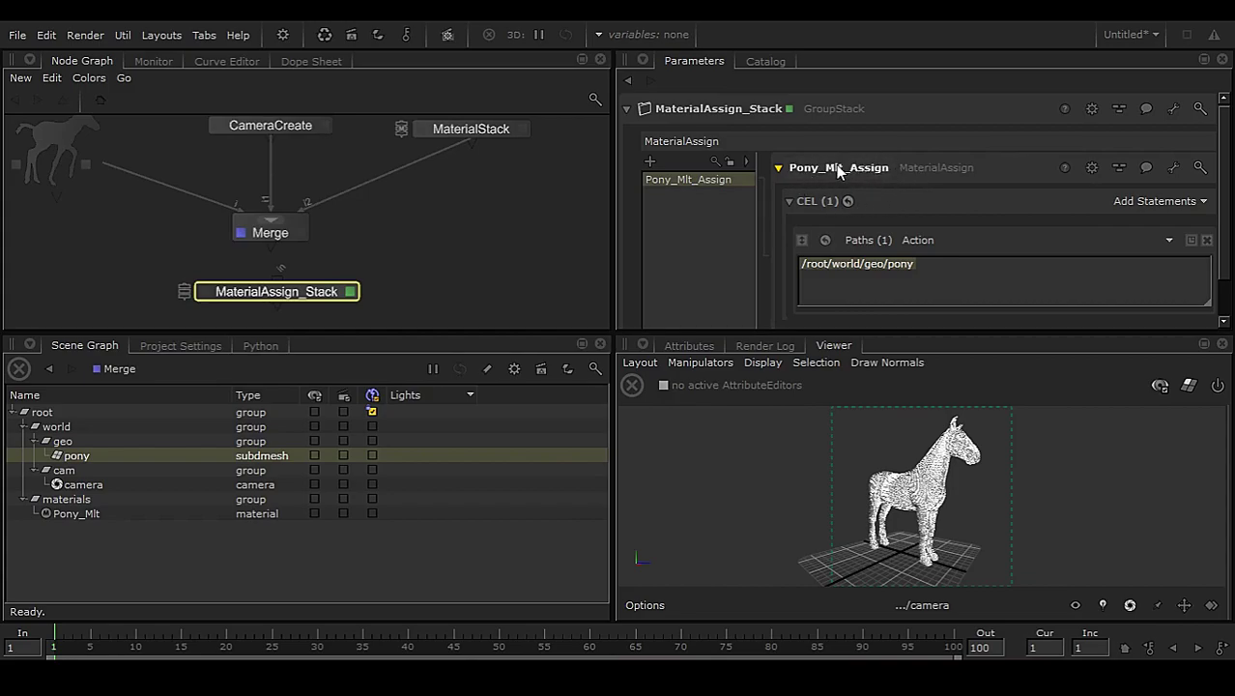
{"action": "scroll", "coordinate": [865, 250], "scroll_direction": "down", "scroll_amount": 2}
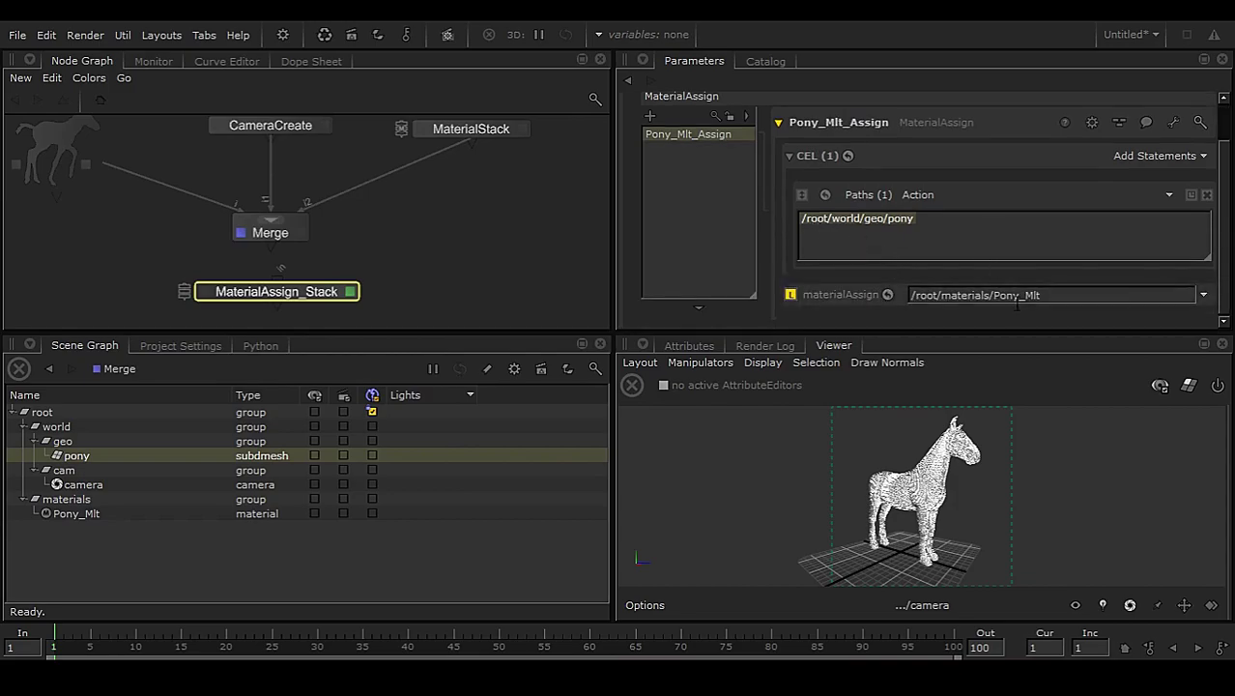
- Connect the Merge node's output to the MaterialAssign_Stack input and position the stack just below Merge
{"action": "middle_click_drag", "start_coordinate": [430, 258], "coordinate": [434, 233]}
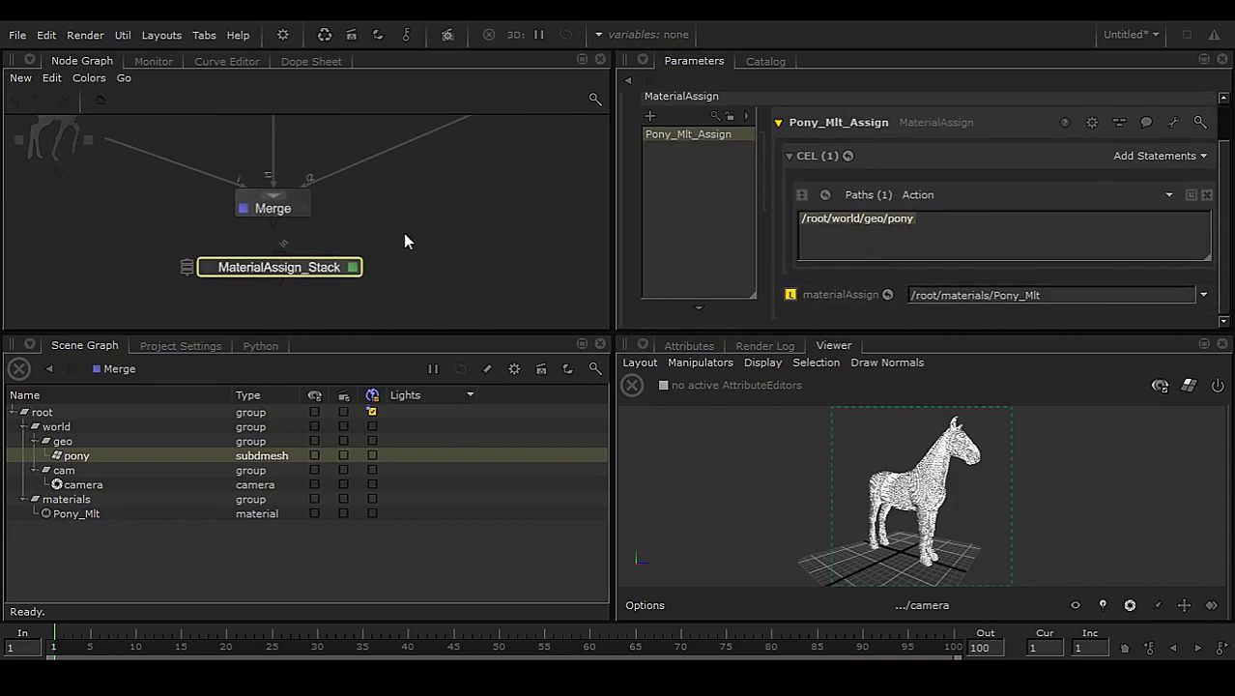
{"action": "scroll", "coordinate": [268, 237], "scroll_direction": "up", "scroll_amount": 3}
{"action": "left_click_drag", "start_coordinate": [282, 211], "coordinate": [295, 281]}
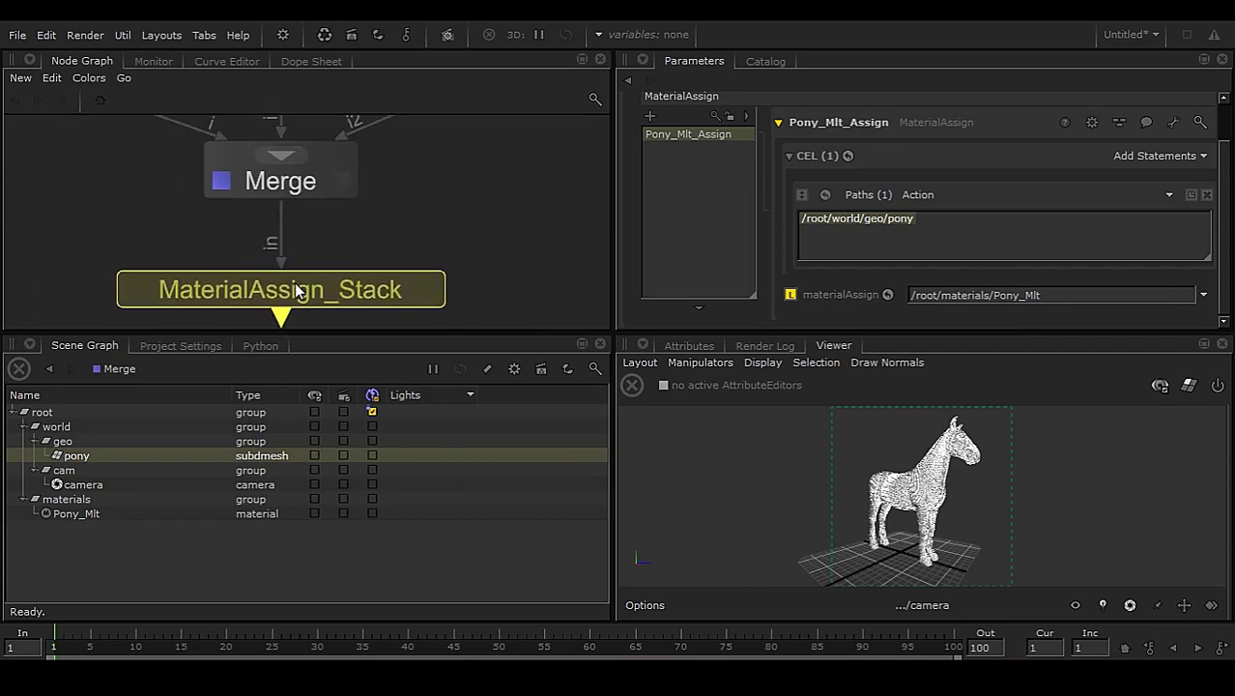
{"action": "middle_click_drag", "start_coordinate": [342, 323], "coordinate": [328, 239]}
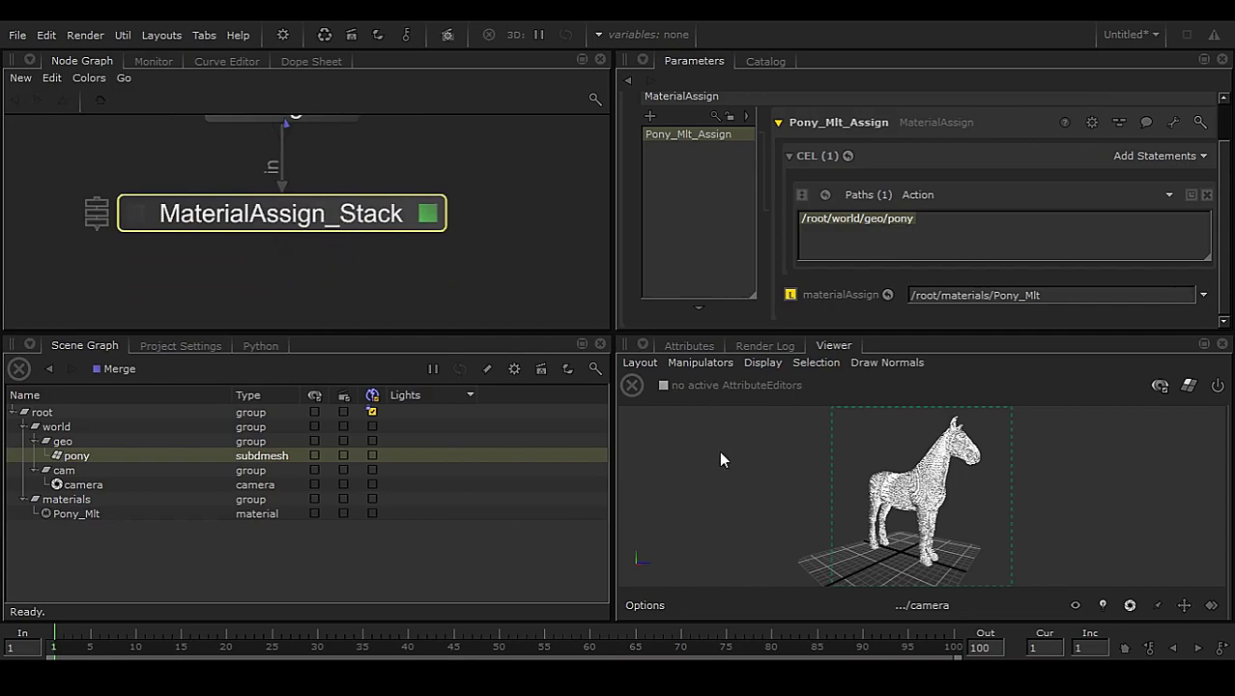
{"action": "scroll", "coordinate": [443, 268], "scroll_direction": "down", "scroll_amount": 3}
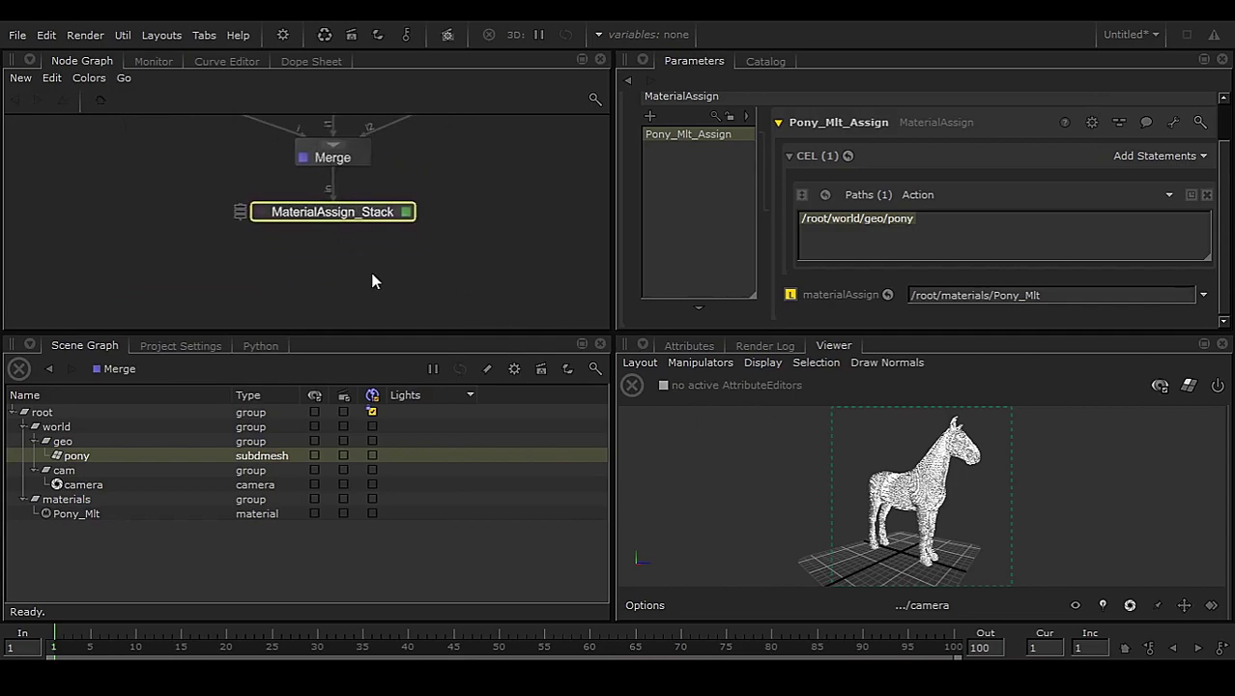
{"action": "middle_click_drag", "start_coordinate": [371, 273], "coordinate": [356, 268]}
{"action": "left_click_drag", "start_coordinate": [338, 210], "coordinate": [339, 217]}
- Add a GafferThree node below MaterialAssign_Stack and connect the stack's output to its input
{"action": "left_click", "coordinate": [341, 280]}
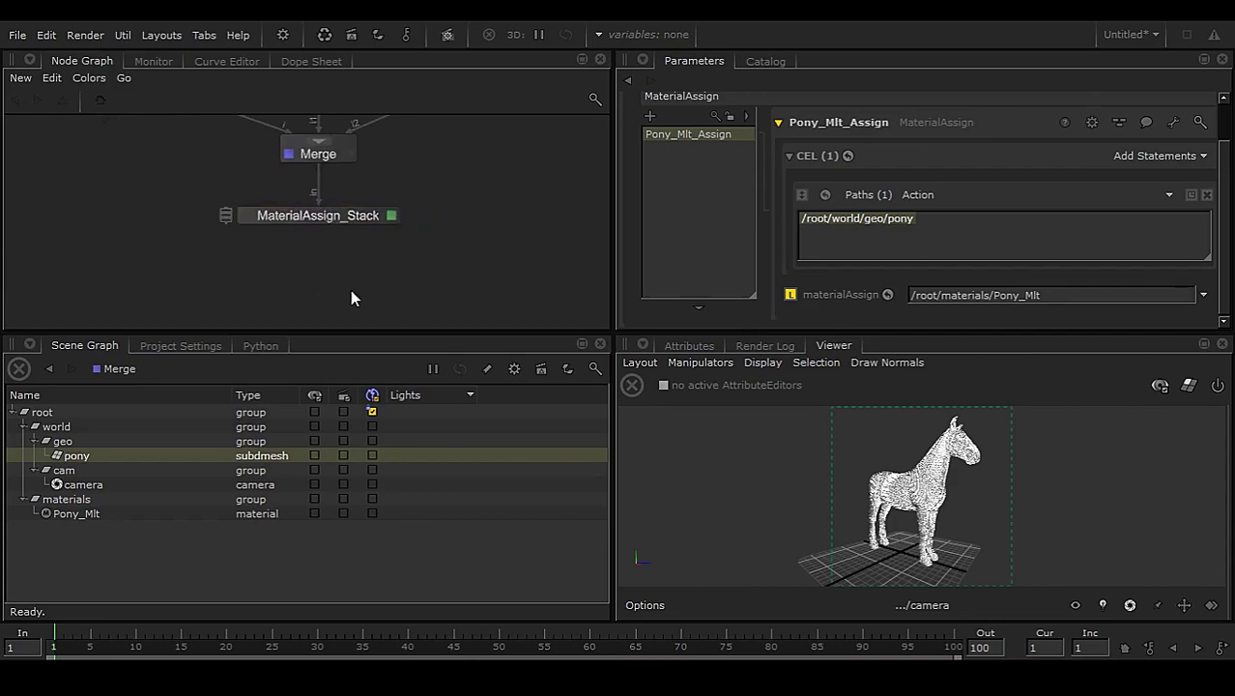
{"action": "key", "text": "Tab"}
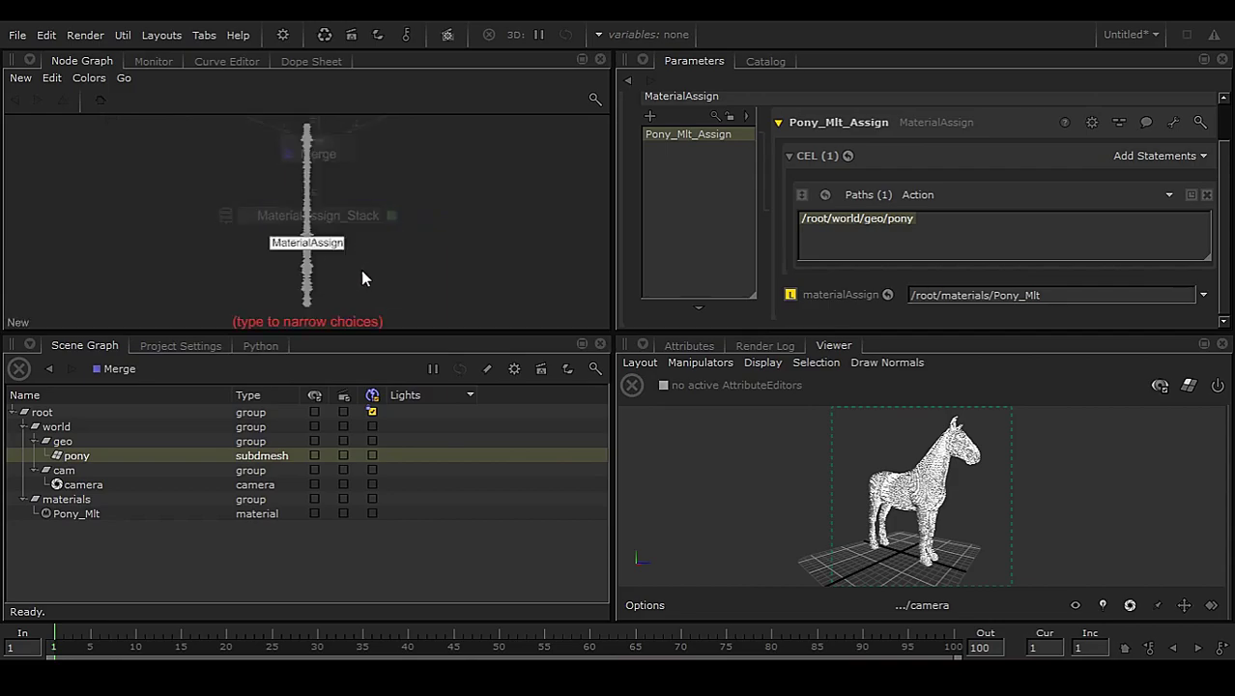
{"action": "type", "text": "g"}
{"action": "left_click", "coordinate": [333, 171]}
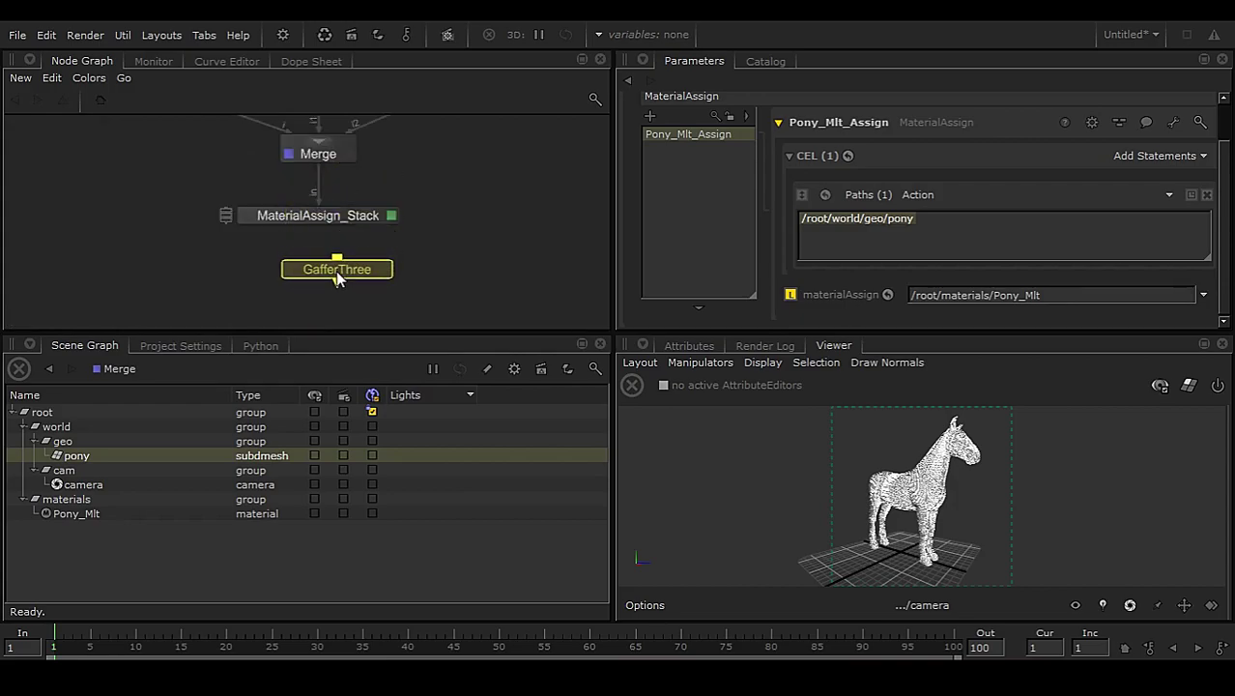
{"action": "left_click", "coordinate": [322, 280]}
{"action": "left_click_drag", "start_coordinate": [326, 259], "coordinate": [331, 281]}
{"action": "left_click_drag", "start_coordinate": [311, 174], "coordinate": [314, 278]}
- Open the GafferThree node's parameters and show the scene graph at that node
{"action": "left_click", "coordinate": [396, 277]}
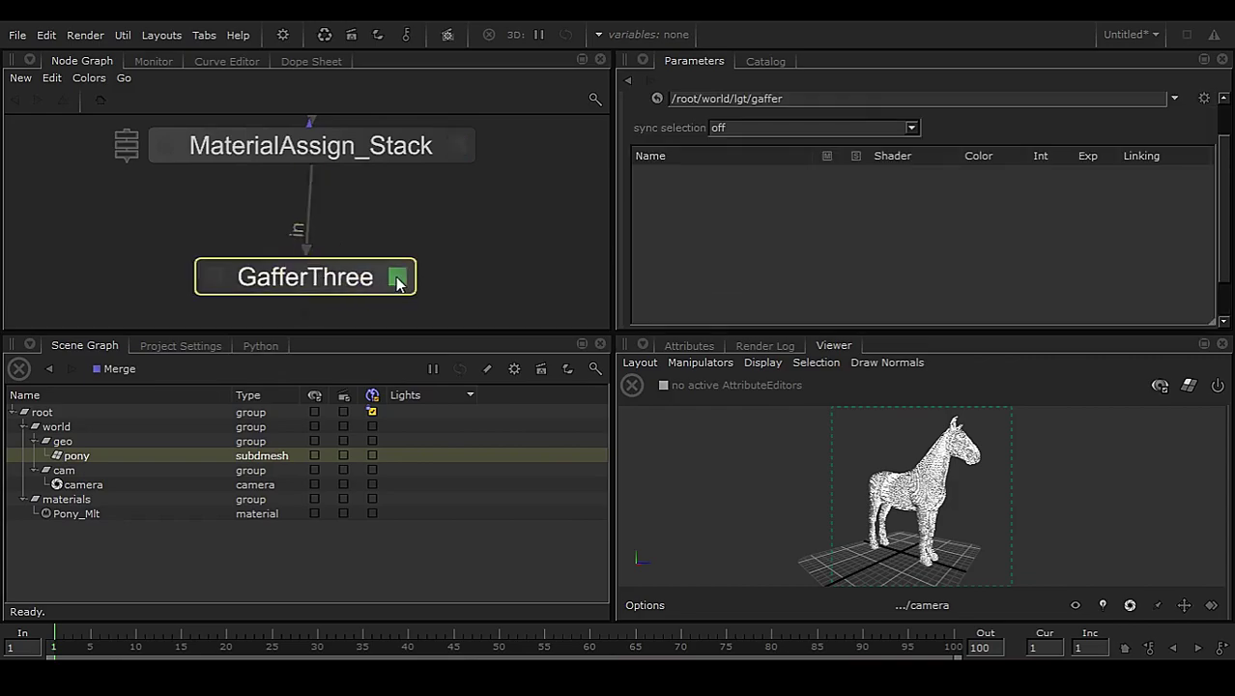
{"action": "left_click", "coordinate": [213, 279]}
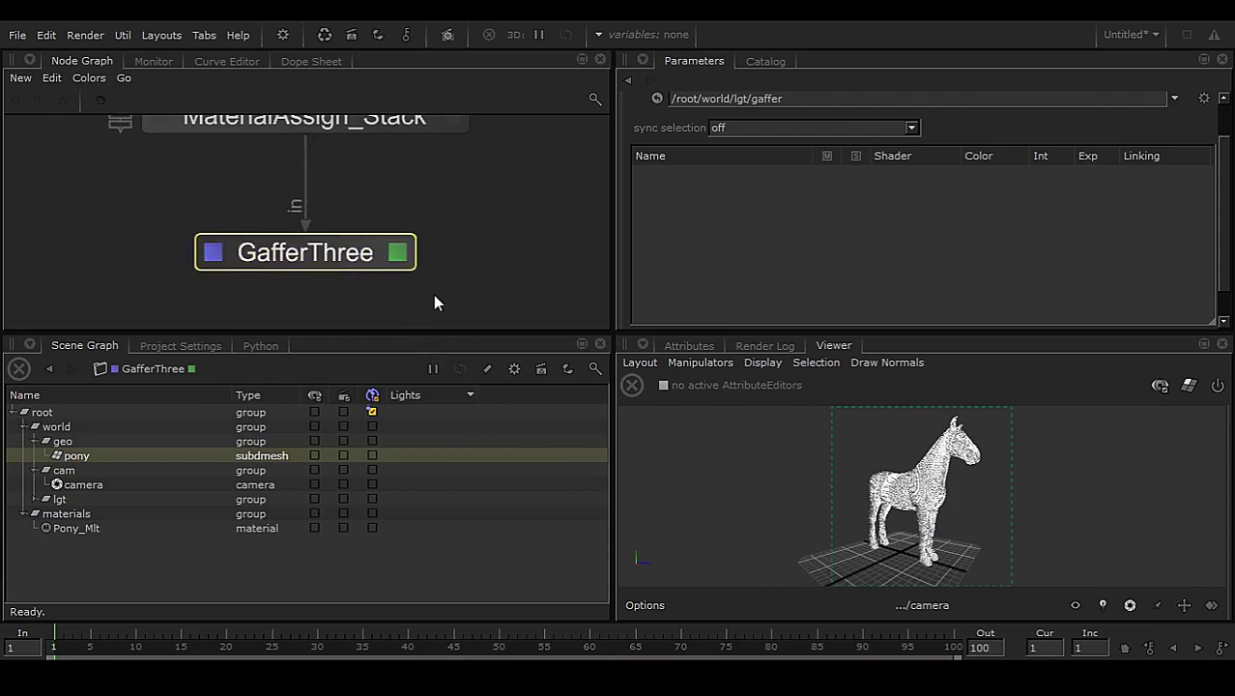
{"action": "middle_click_drag", "start_coordinate": [433, 294], "coordinate": [412, 299]}
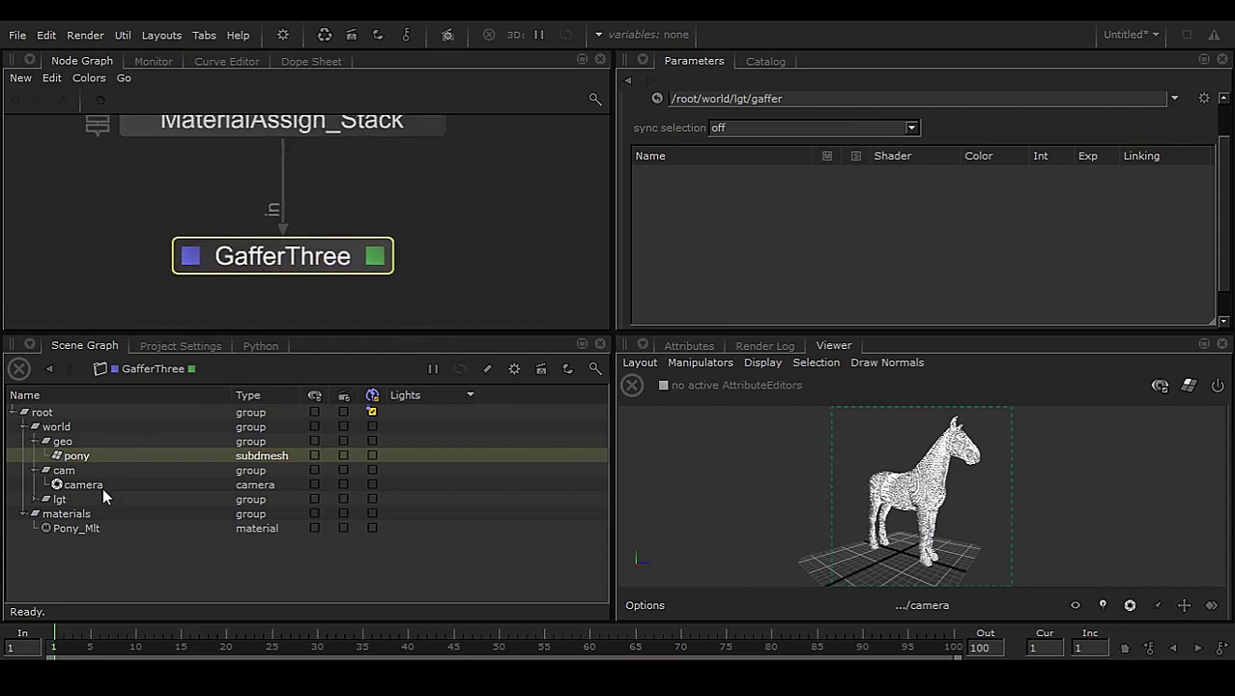
- Expand the lgt group in the scene graph and add a PxrDomeLight to the gaffer
{"action": "left_click", "coordinate": [35, 499]}
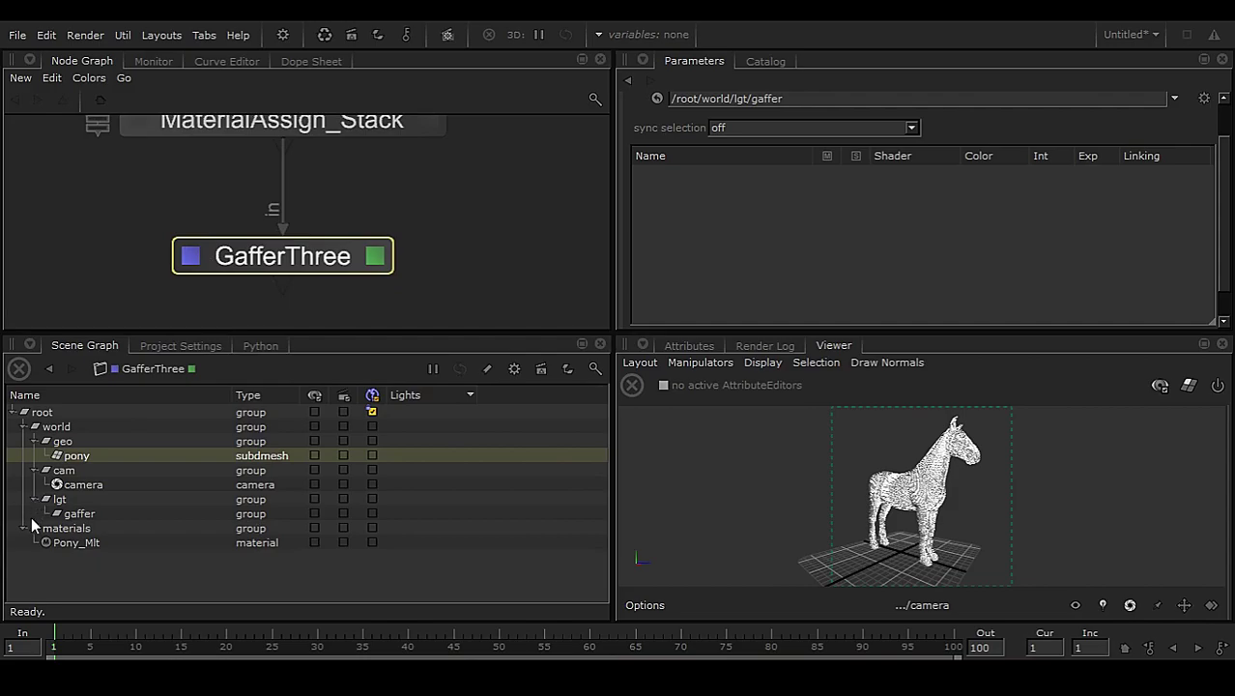
{"action": "right_click", "coordinate": [746, 195]}
{"action": "mouse_move", "coordinate": [765, 206]}
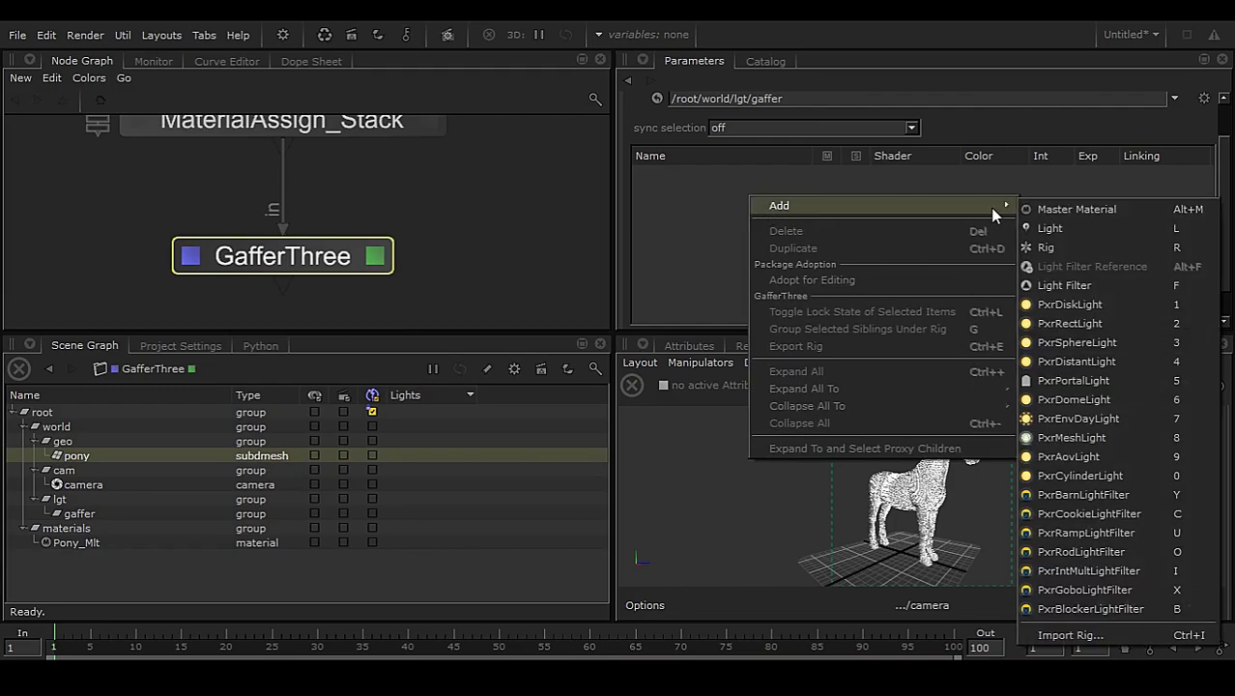
{"action": "left_click", "coordinate": [1108, 399]}
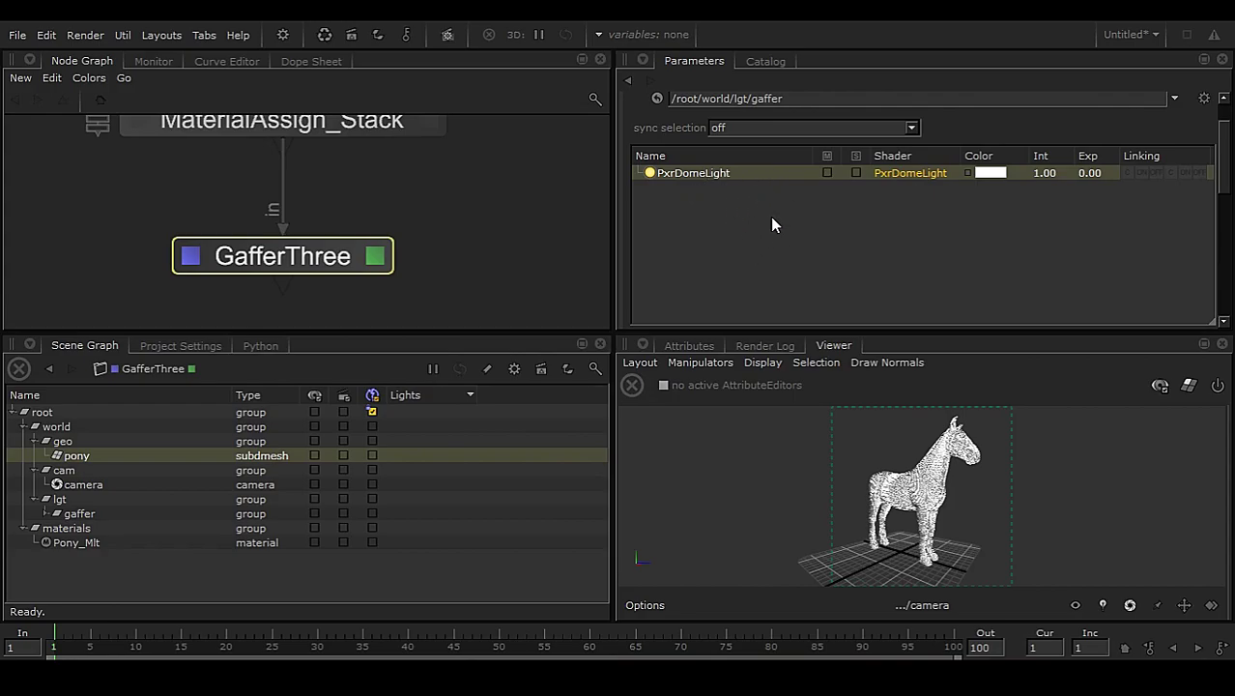
- Set the exposure of the PxrDomeLight's material to 2
{"action": "left_click_drag", "start_coordinate": [1223, 137], "coordinate": [1227, 175]}
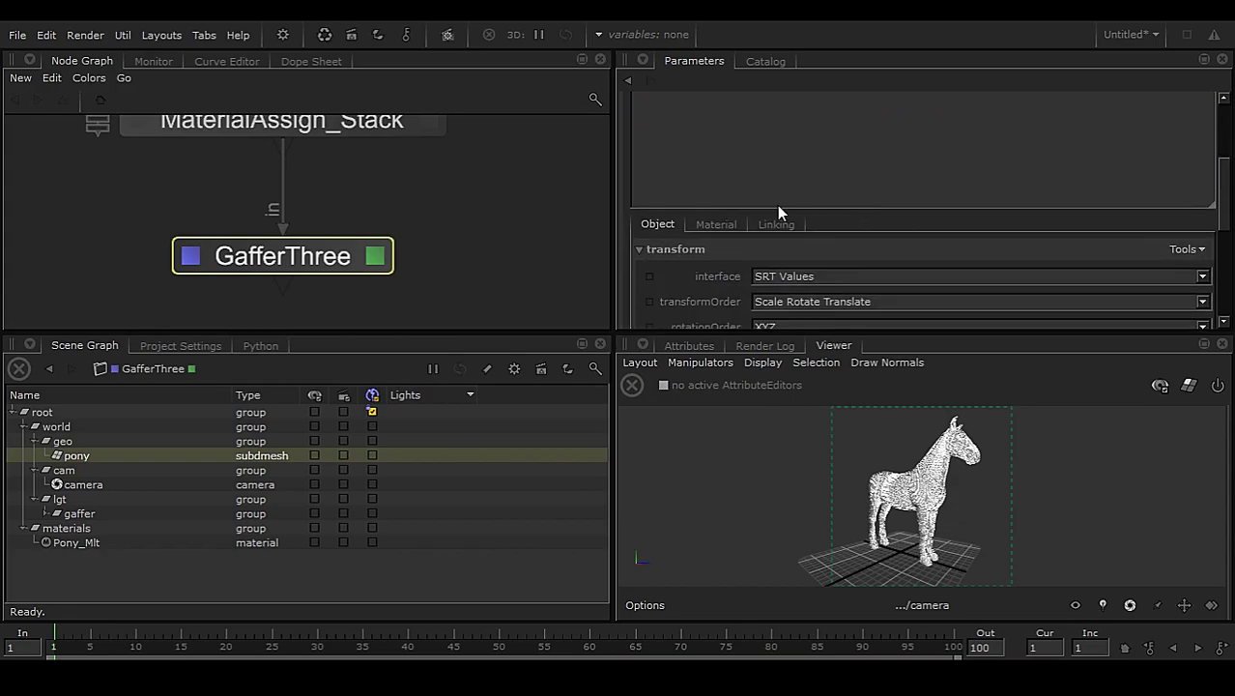
{"action": "left_click", "coordinate": [719, 224]}
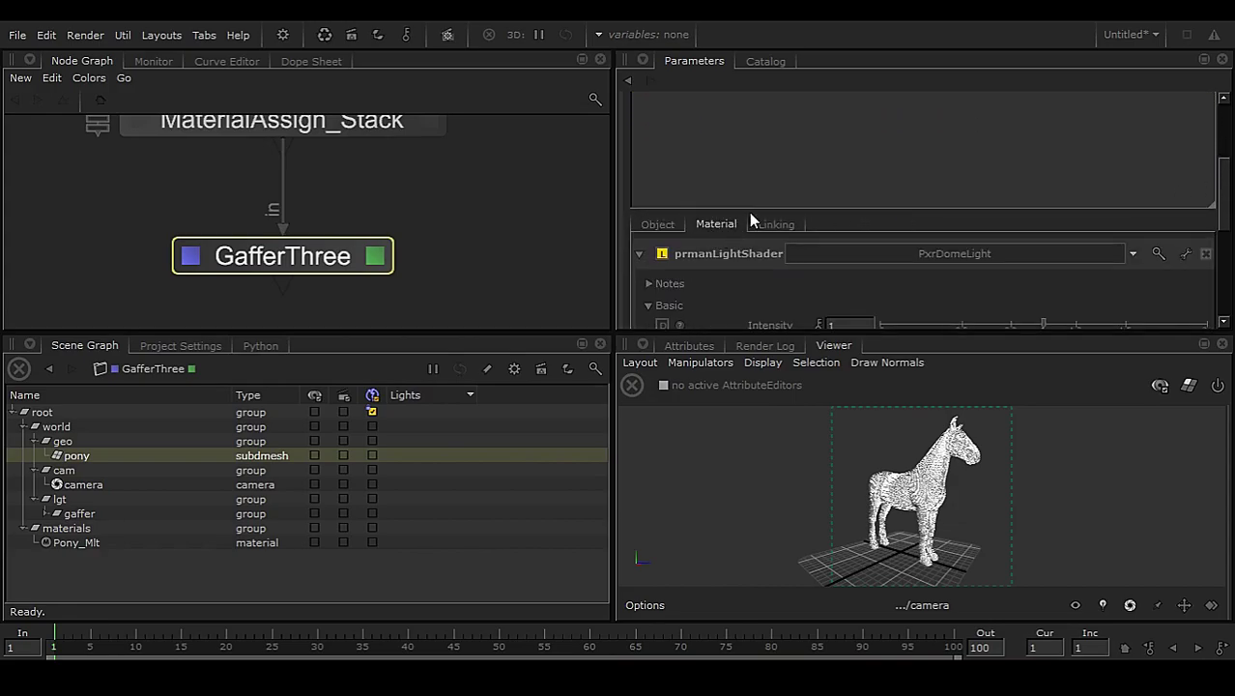
{"action": "scroll", "coordinate": [821, 171], "scroll_direction": "up", "scroll_amount": 1}
{"action": "scroll", "coordinate": [820, 171], "scroll_direction": "down", "scroll_amount": 1}
{"action": "scroll", "coordinate": [727, 266], "scroll_direction": "down", "scroll_amount": 2}
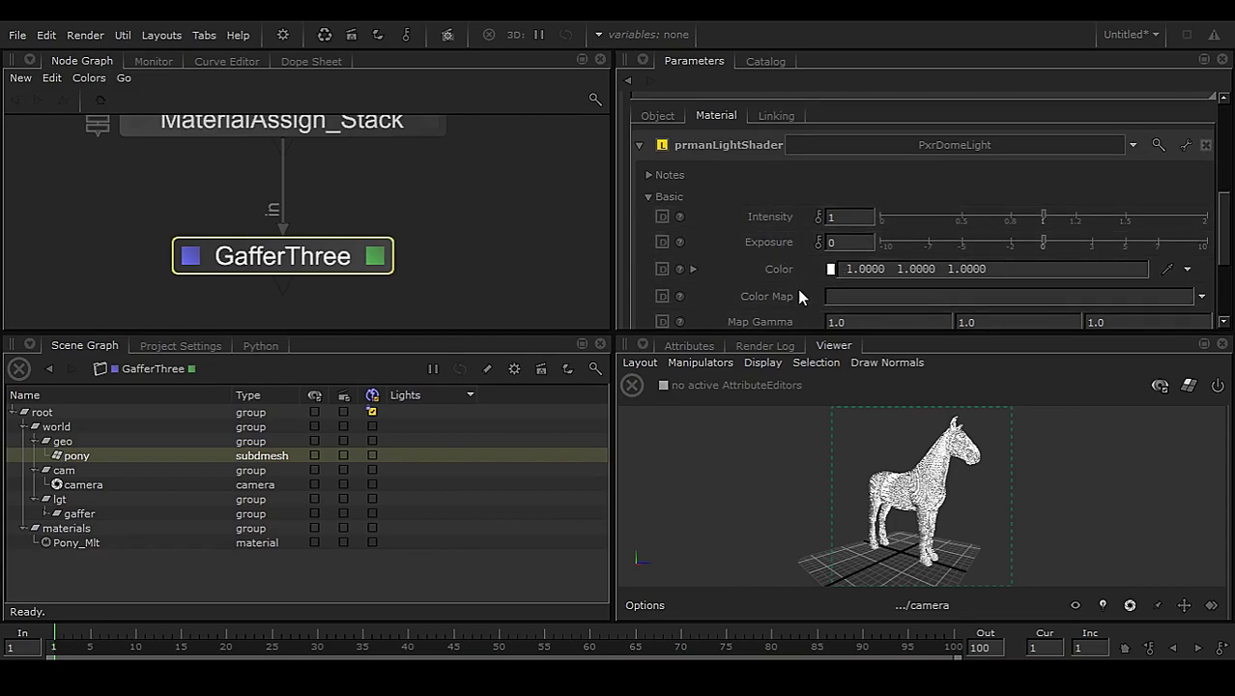
{"action": "type", "text": "2"}
{"action": "key", "text": "Return"}
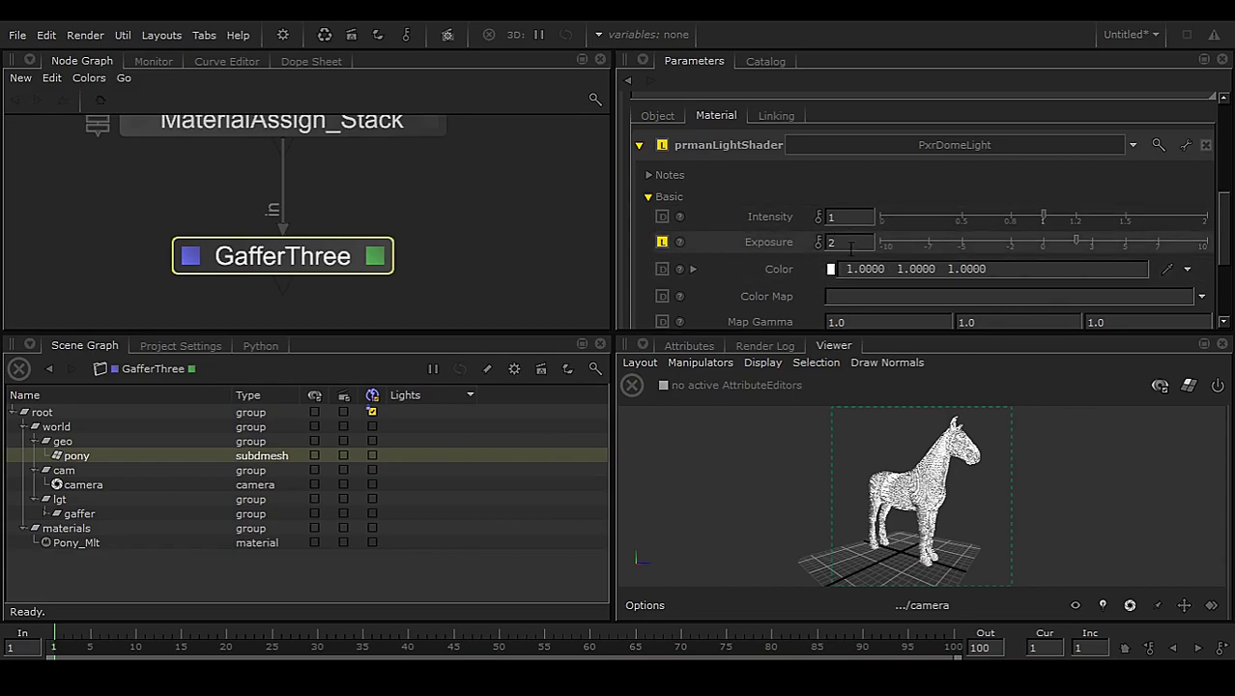
- Try an HSL tint on the dome light's color with hue 0.91792, saturation 0.49683 and lightness 8e-05
{"action": "scroll", "coordinate": [851, 246], "scroll_direction": "down", "scroll_amount": 2}
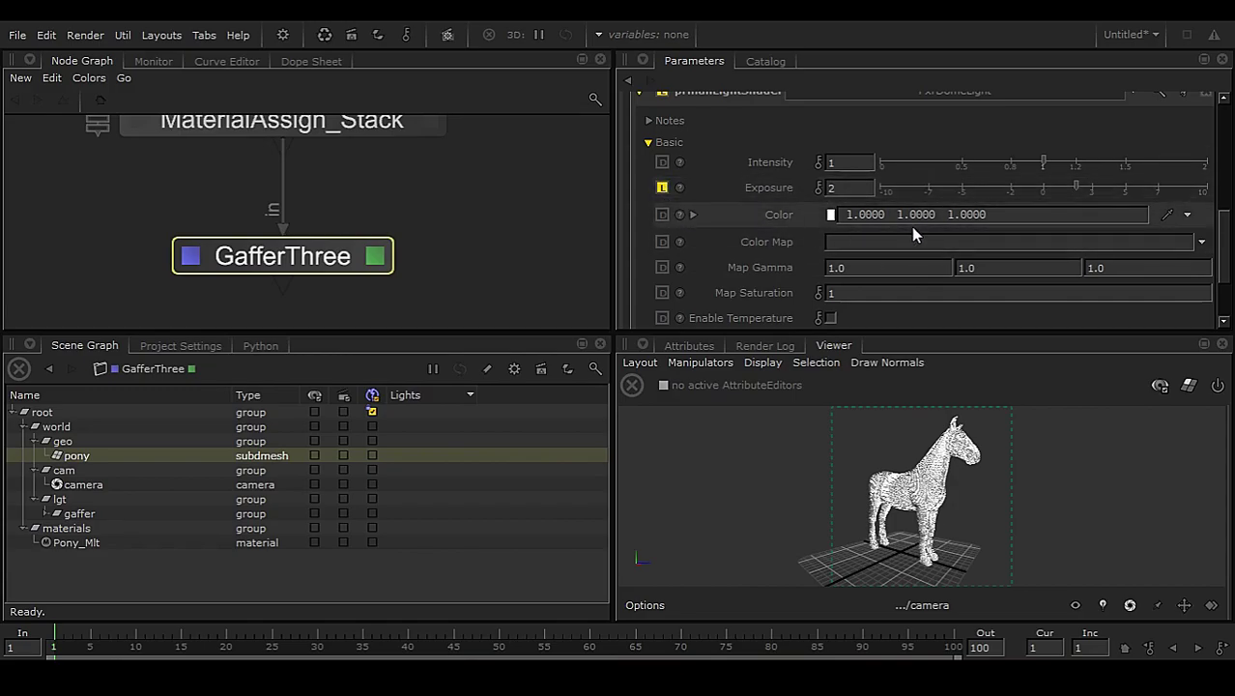
{"action": "scroll", "coordinate": [849, 273], "scroll_direction": "up", "scroll_amount": 2}
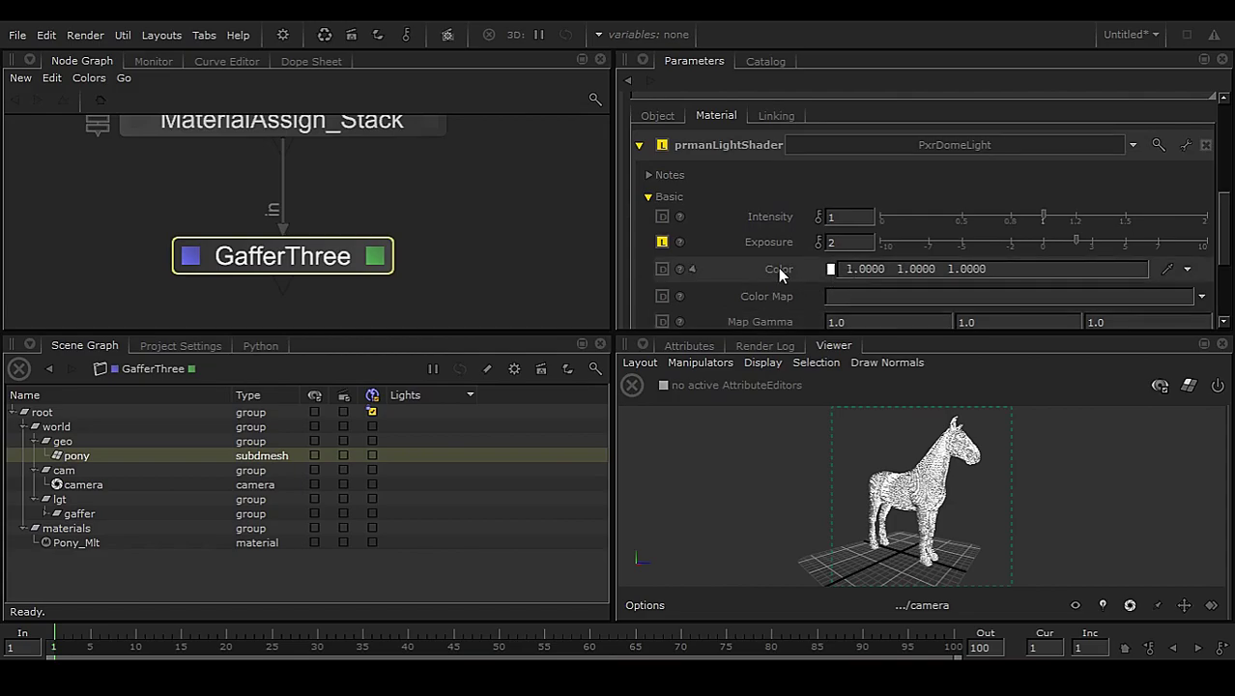
{"action": "left_click", "coordinate": [692, 268]}
{"action": "scroll", "coordinate": [705, 261], "scroll_direction": "down", "scroll_amount": 2}
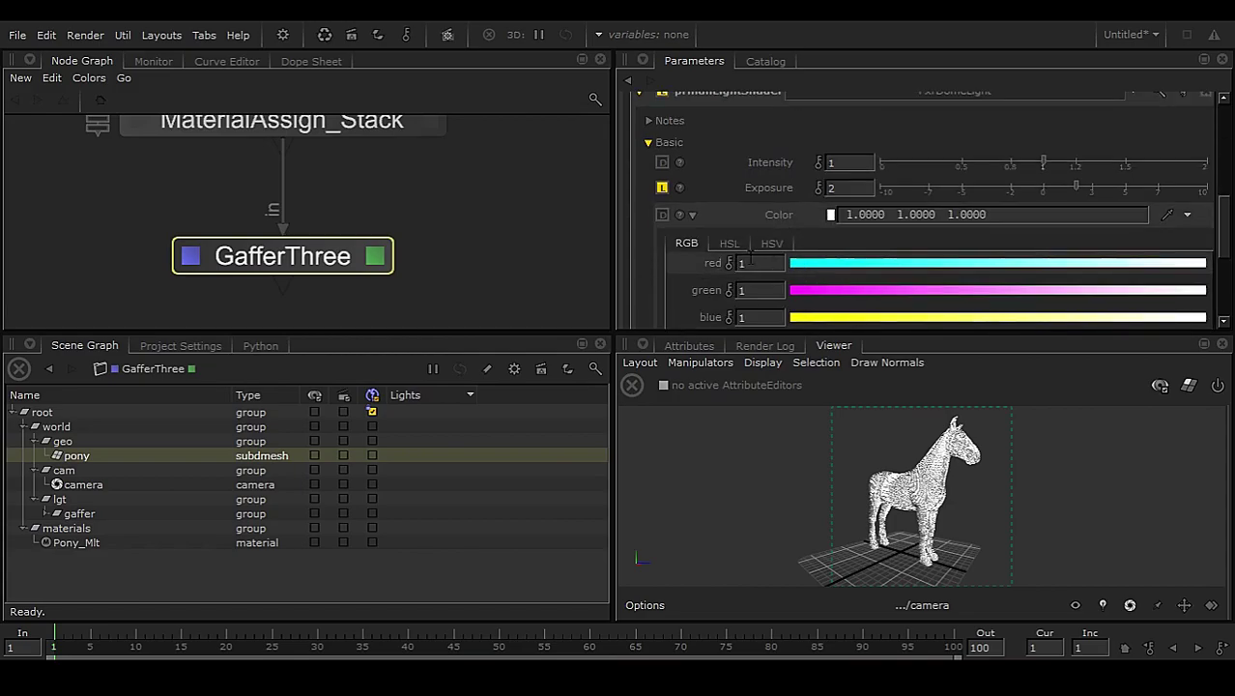
{"action": "left_click", "coordinate": [729, 243]}
{"action": "left_click_drag", "start_coordinate": [869, 263], "coordinate": [1172, 266]}
{"action": "left_click_drag", "start_coordinate": [1078, 295], "coordinate": [992, 290]}
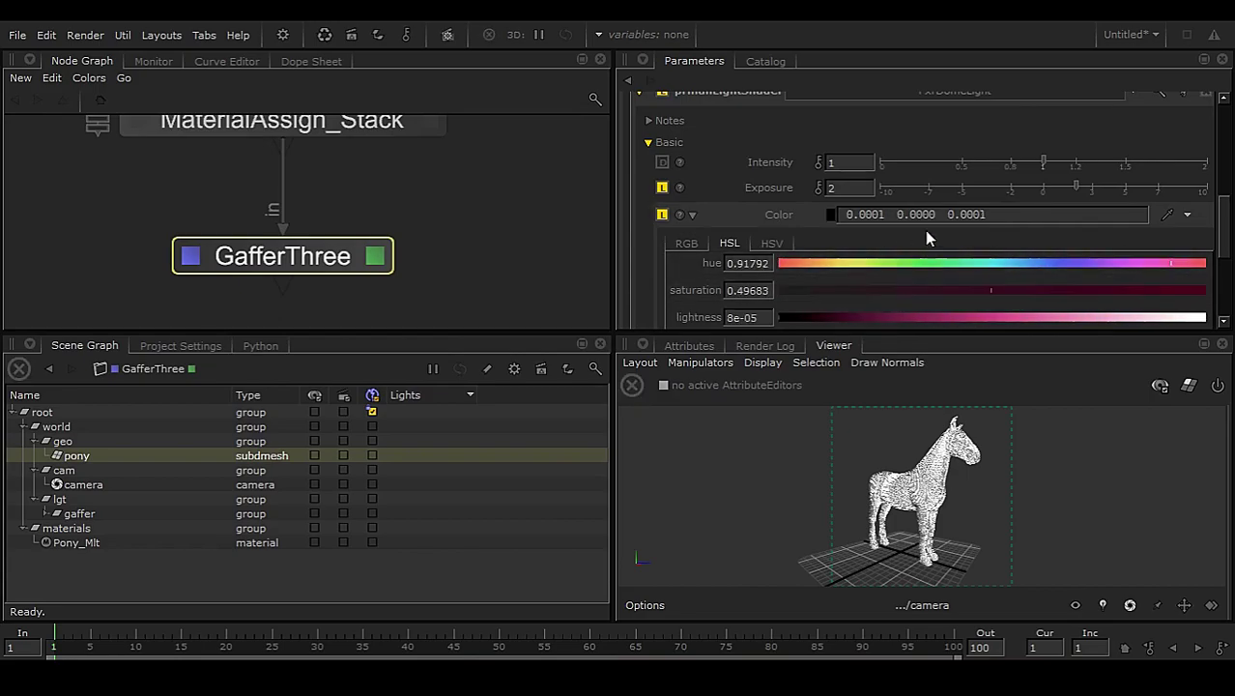
{"action": "scroll", "coordinate": [937, 225], "scroll_direction": "up", "scroll_amount": 2}
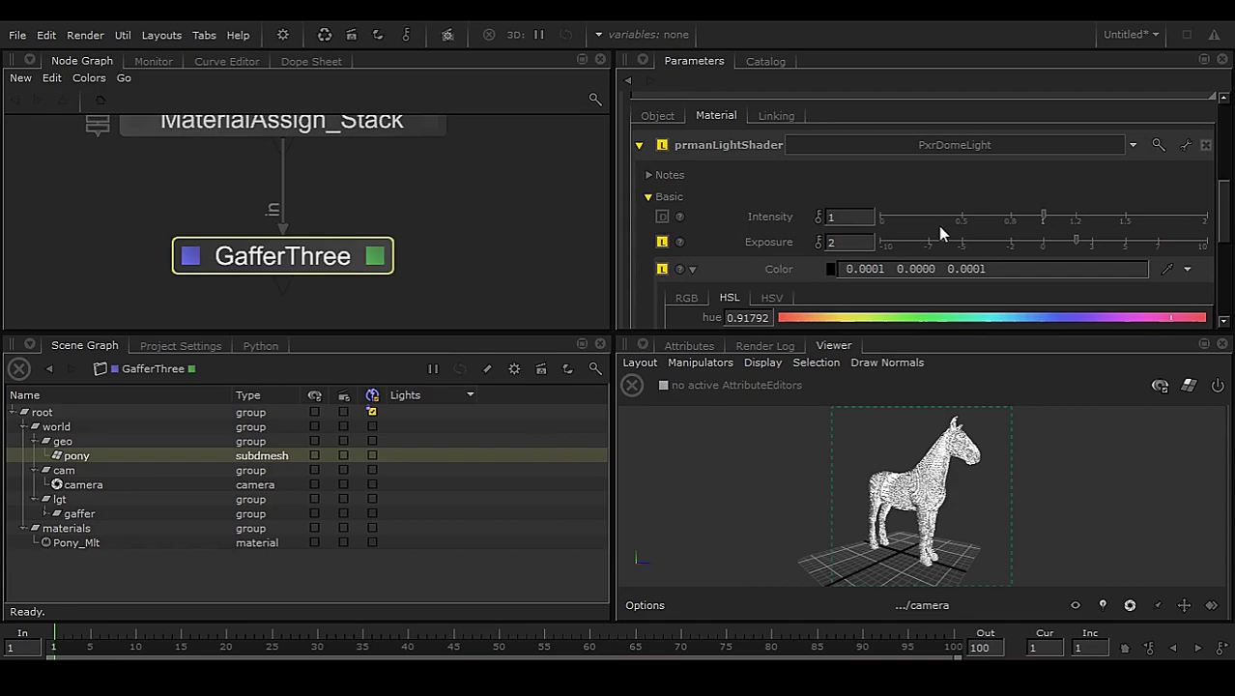
- Set the dome light's color back to white (1, 1, 1) and show the color's HSV controls
{"action": "left_click", "coordinate": [832, 269]}
{"action": "left_click_drag", "start_coordinate": [579, 249], "coordinate": [225, 129]}
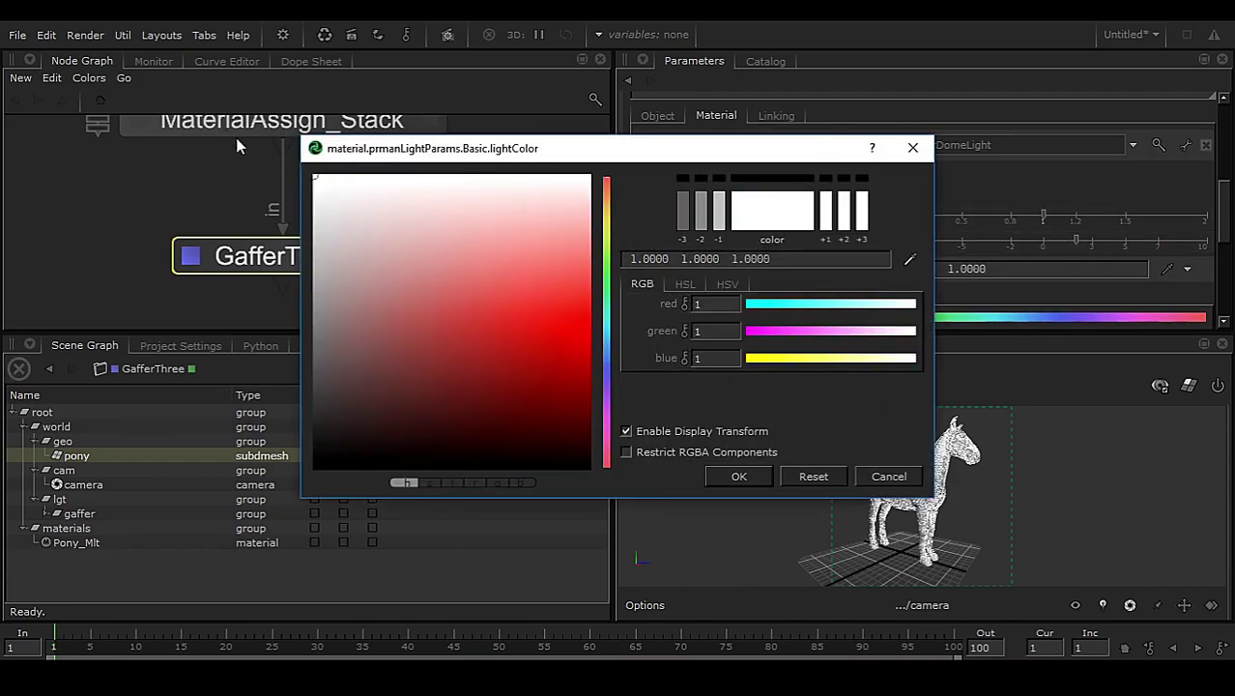
{"action": "left_click", "coordinate": [738, 476]}
{"action": "left_click", "coordinate": [772, 296]}
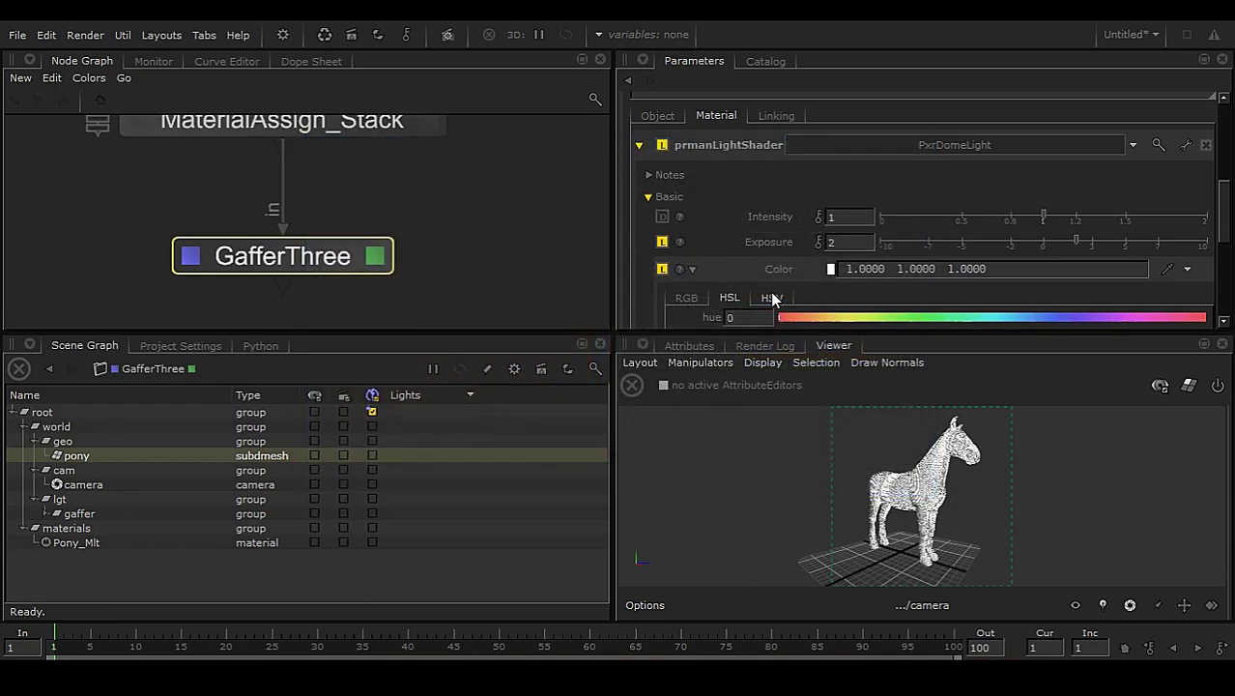
{"action": "scroll", "coordinate": [764, 290], "scroll_direction": "down", "scroll_amount": 2}
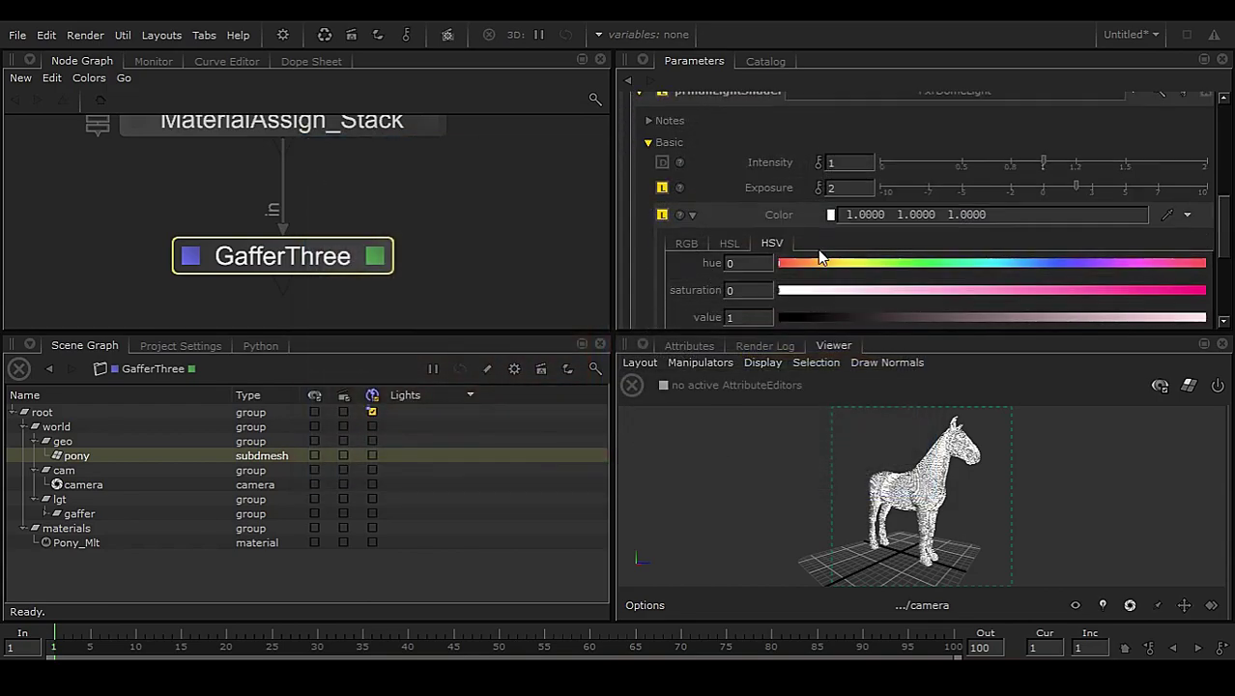
{"action": "left_click_drag", "start_coordinate": [1225, 255], "coordinate": [1225, 210]}
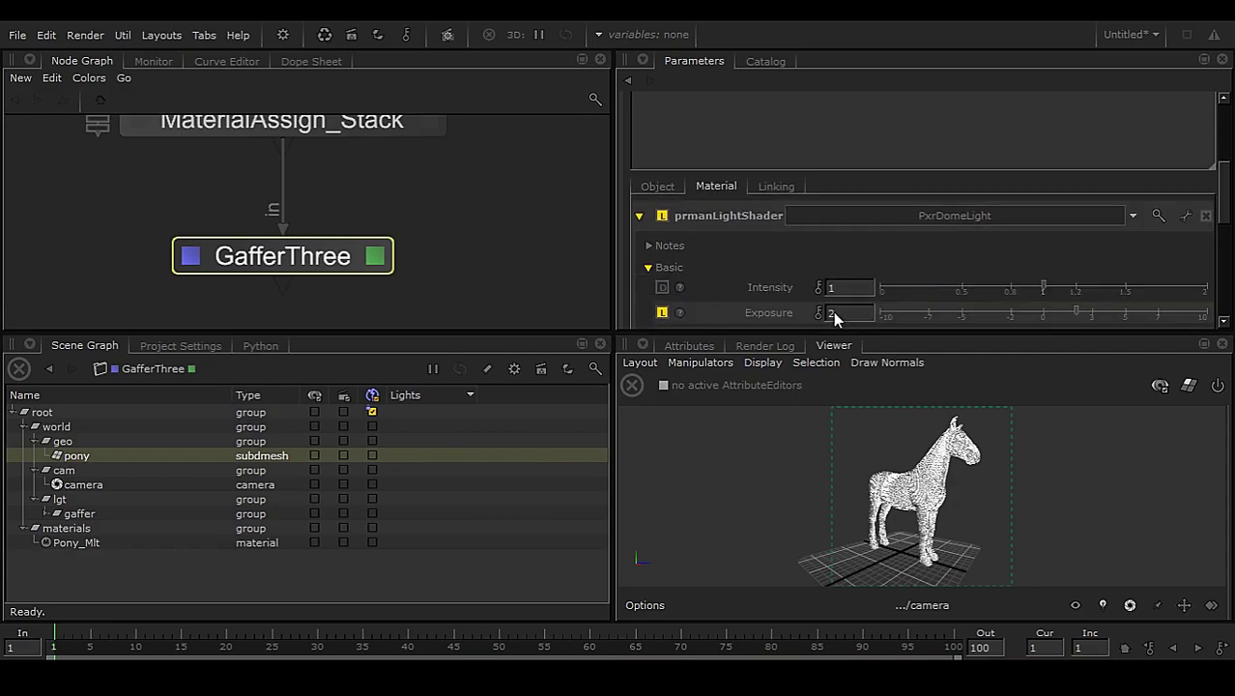
{"action": "scroll", "coordinate": [834, 257], "scroll_direction": "up", "scroll_amount": 5}
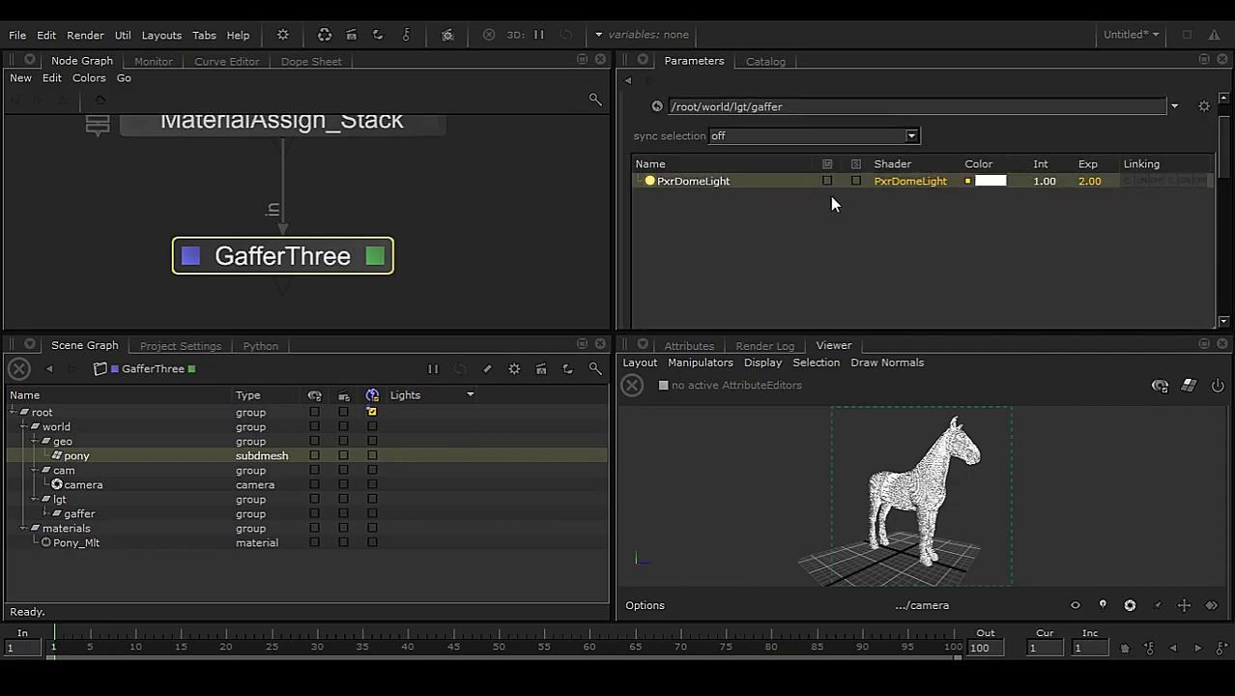
- Start a preview render from the GafferThree node and show the result in the Monitor
{"action": "middle_click_drag", "start_coordinate": [412, 211], "coordinate": [416, 263]}
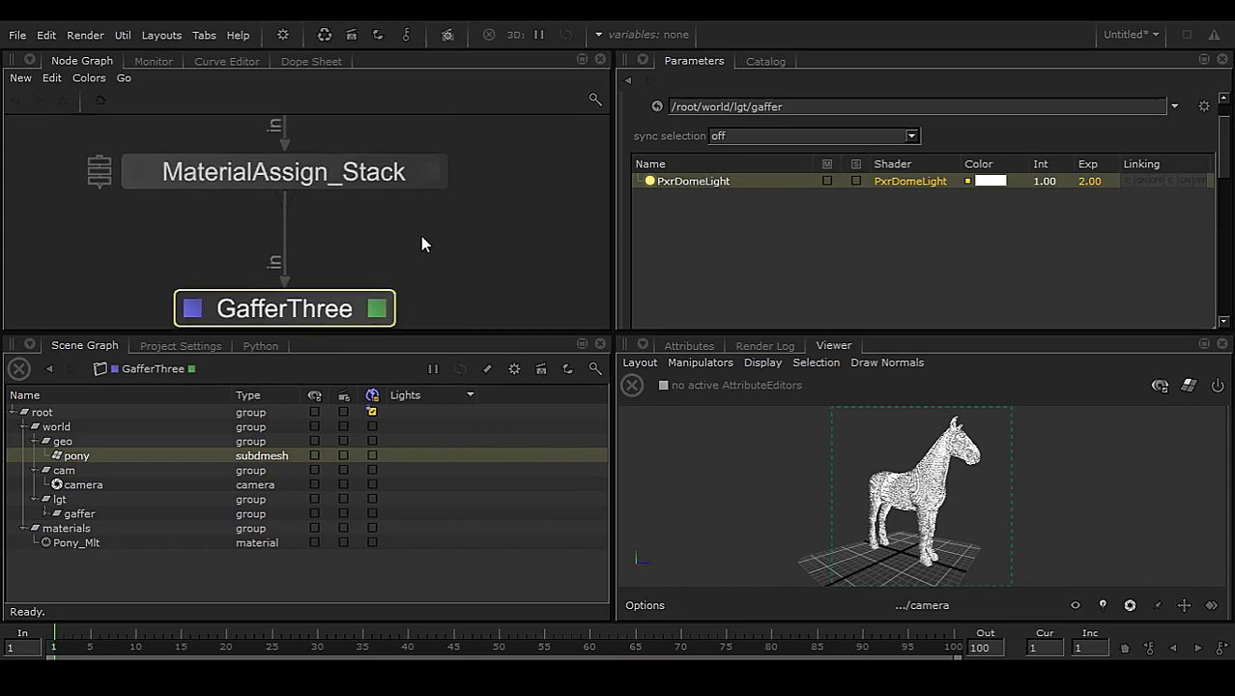
{"action": "middle_click_drag", "start_coordinate": [552, 140], "coordinate": [480, 244]}
{"action": "middle_click_drag", "start_coordinate": [480, 194], "coordinate": [405, 271]}
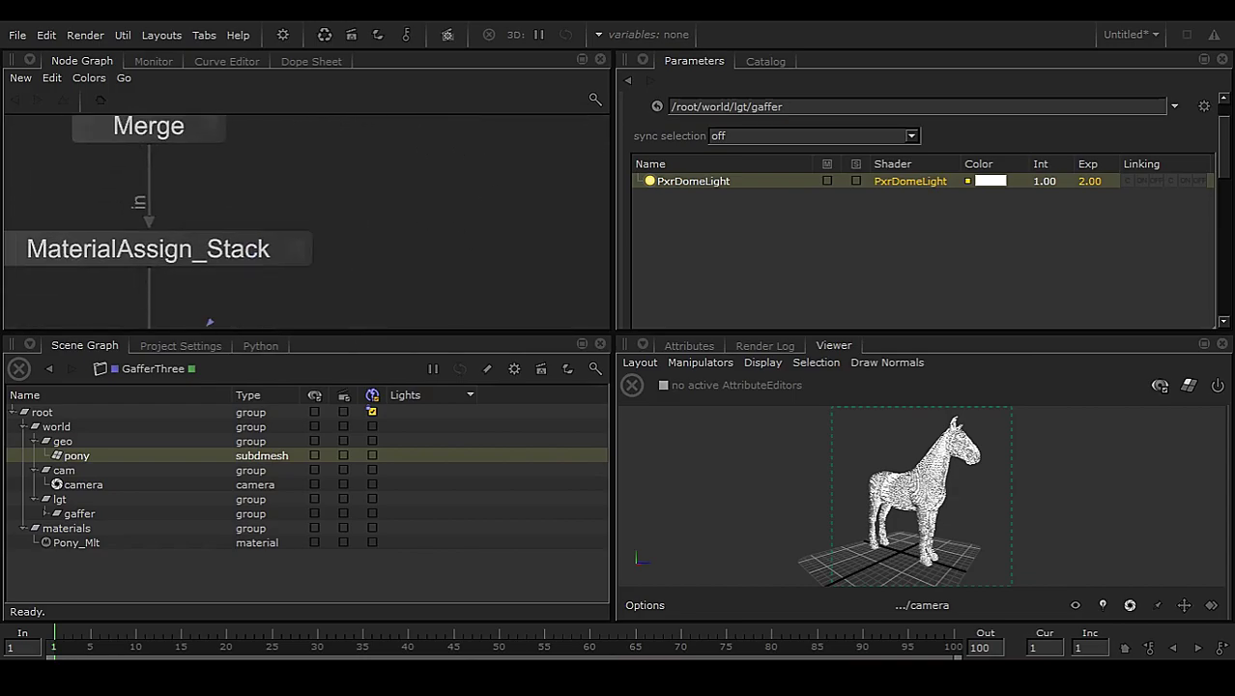
{"action": "right_click", "coordinate": [292, 250]}
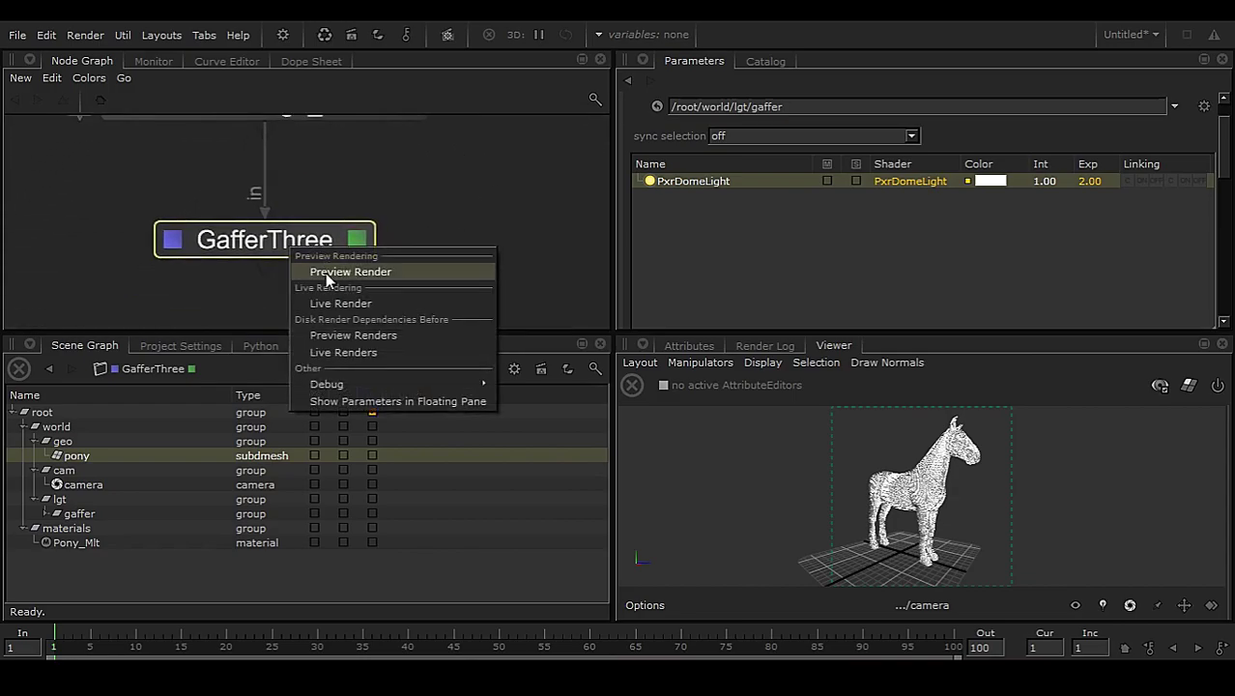
{"action": "left_click", "coordinate": [382, 273]}
{"action": "left_click", "coordinate": [157, 61]}
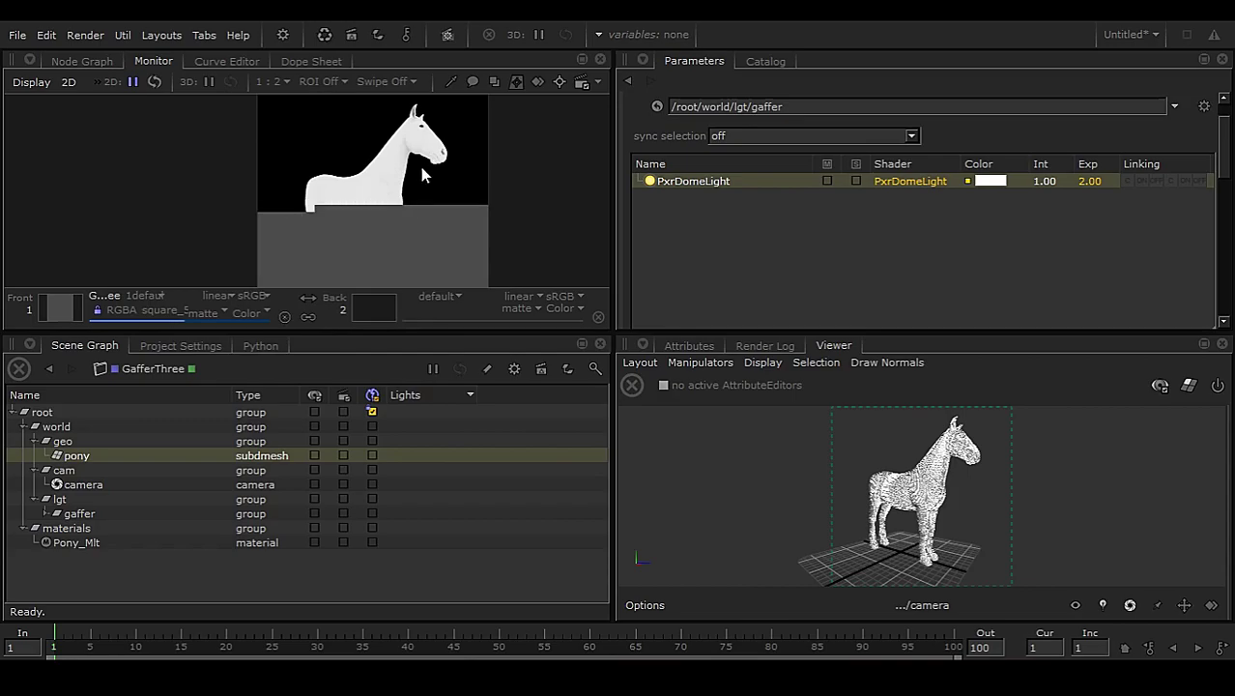
- Examine the rendered pony up close, checking the head, body and legs under the dome light
{"action": "scroll", "coordinate": [425, 179], "scroll_direction": "up", "scroll_amount": 1}
{"action": "scroll", "coordinate": [448, 164], "scroll_direction": "up", "scroll_amount": 1}
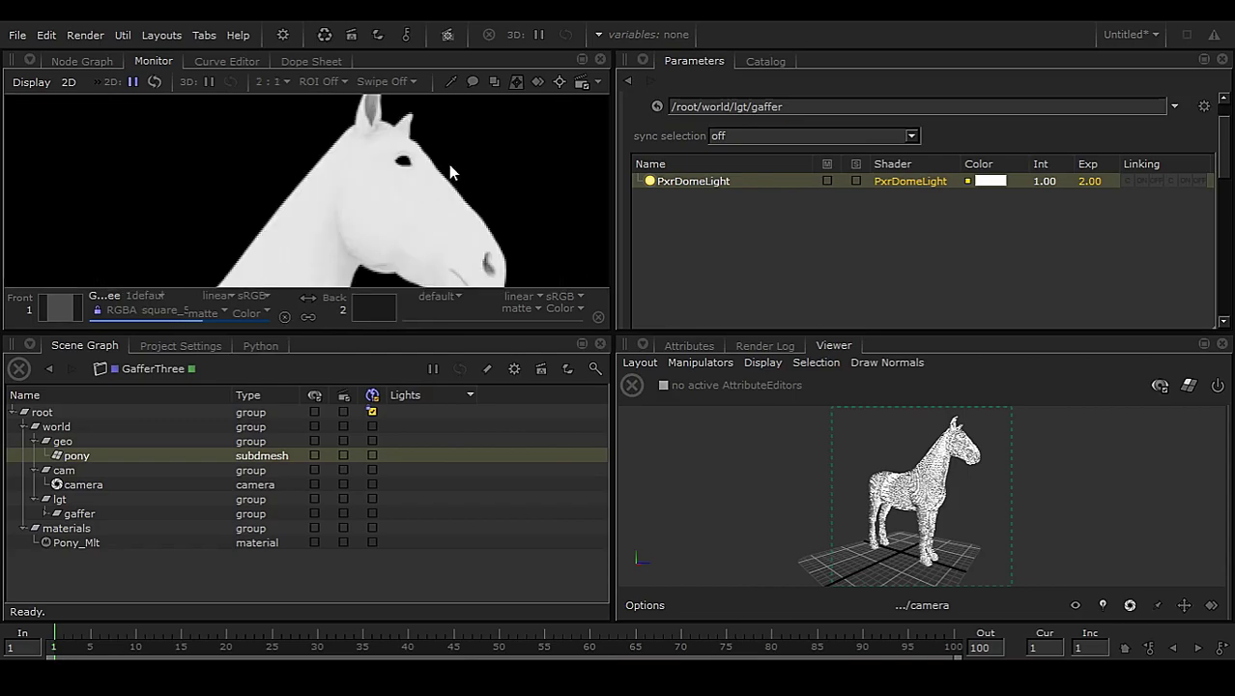
{"action": "scroll", "coordinate": [448, 165], "scroll_direction": "up", "scroll_amount": 1}
{"action": "scroll", "coordinate": [468, 156], "scroll_direction": "down", "scroll_amount": 2}
{"action": "middle_click_drag", "start_coordinate": [346, 250], "coordinate": [330, 74]}
{"action": "scroll", "coordinate": [351, 240], "scroll_direction": "up", "scroll_amount": 1}
{"action": "scroll", "coordinate": [354, 224], "scroll_direction": "down", "scroll_amount": 1}
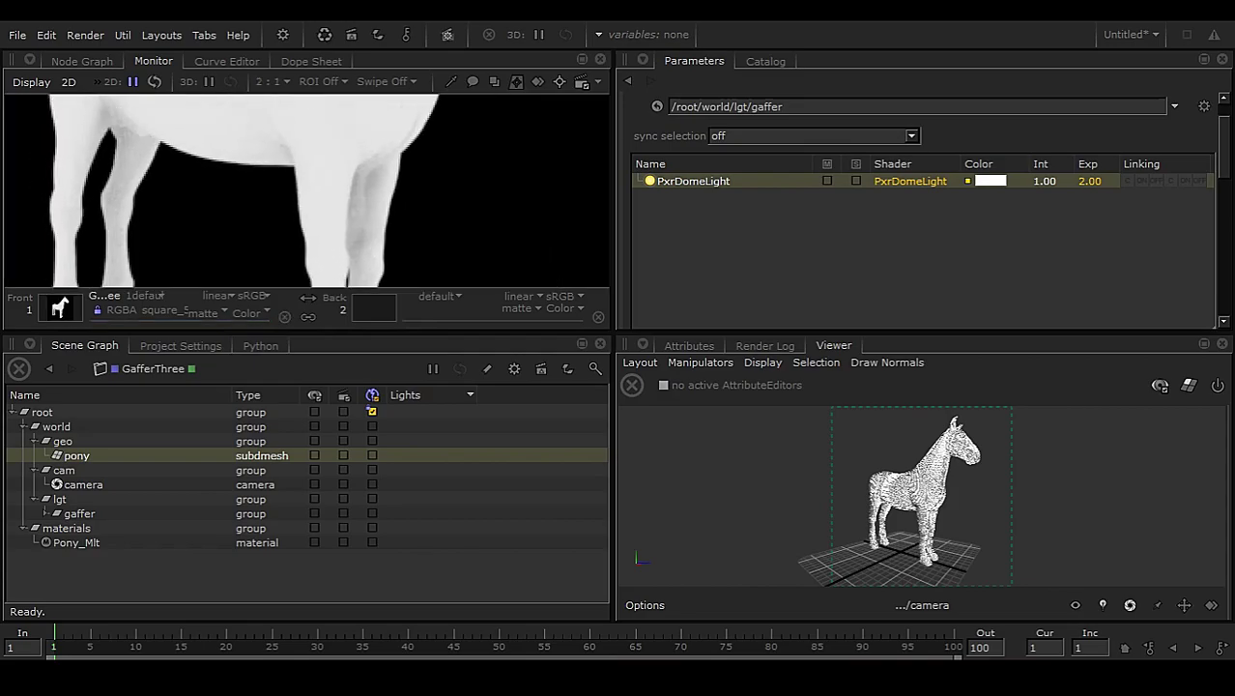
{"action": "scroll", "coordinate": [365, 214], "scroll_direction": "up", "scroll_amount": 2}
{"action": "scroll", "coordinate": [263, 200], "scroll_direction": "down", "scroll_amount": 2}
{"action": "middle_click_drag", "start_coordinate": [207, 182], "coordinate": [278, 183]}
{"action": "scroll", "coordinate": [199, 197], "scroll_direction": "up", "scroll_amount": 1}
{"action": "scroll", "coordinate": [270, 188], "scroll_direction": "down", "scroll_amount": 2}
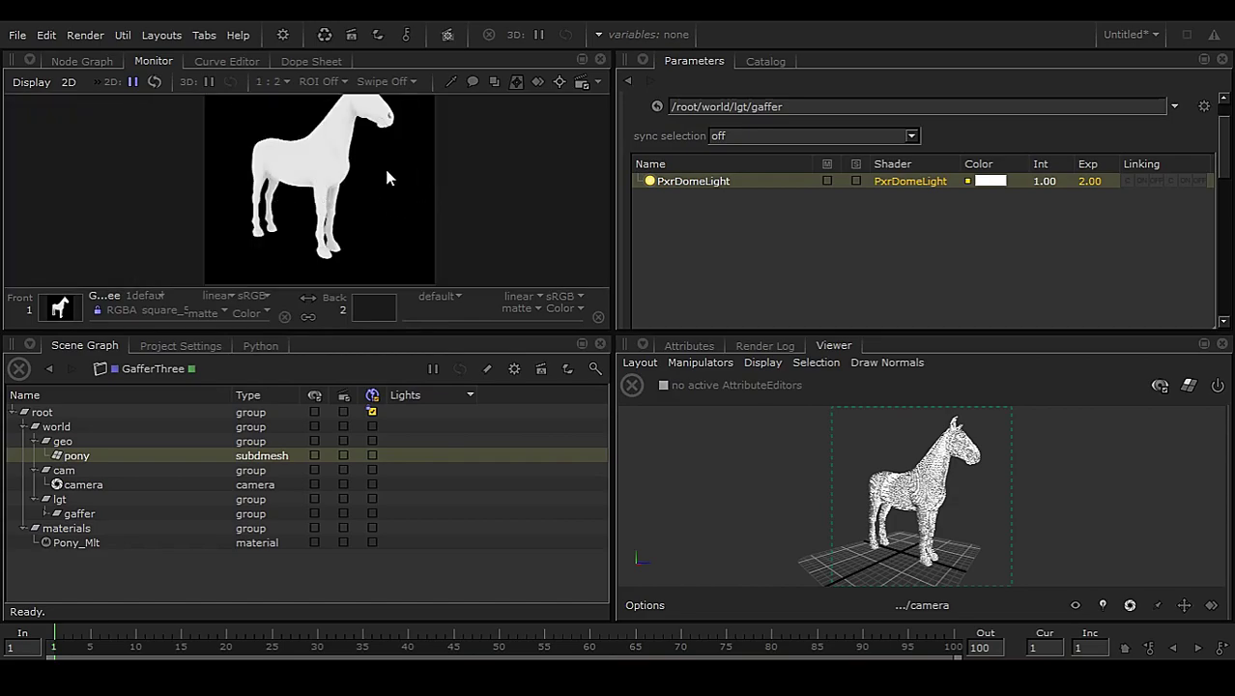
{"action": "scroll", "coordinate": [369, 130], "scroll_direction": "up", "scroll_amount": 1}
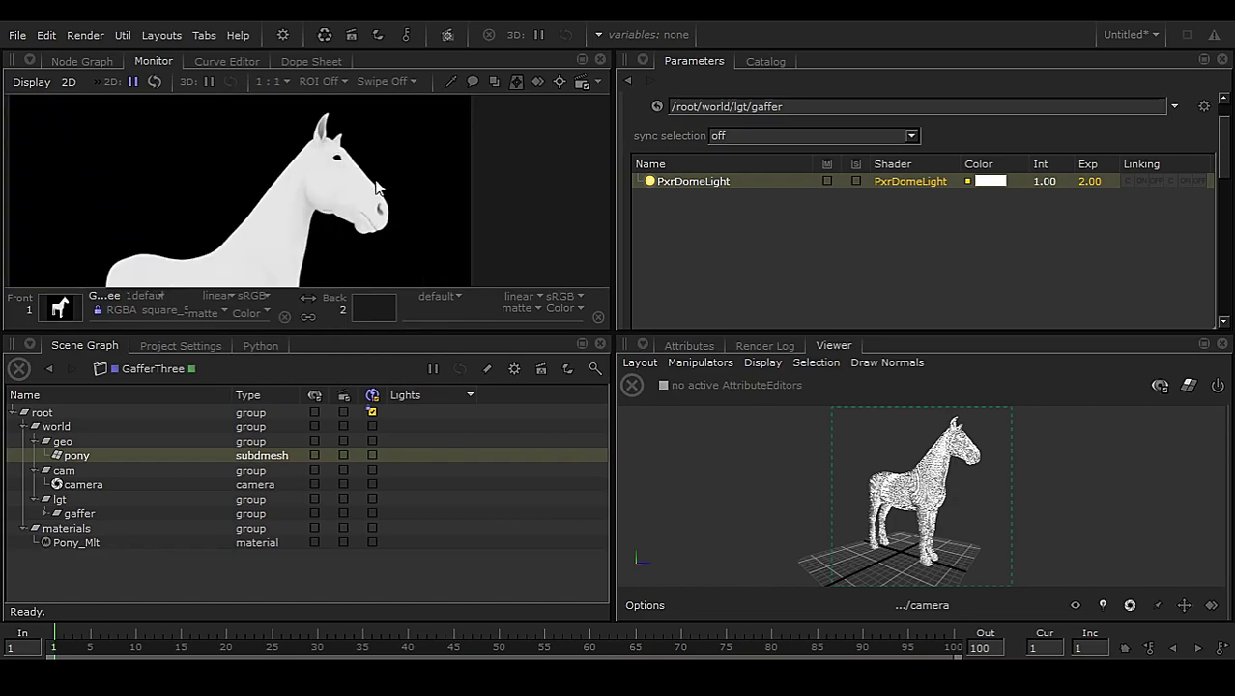
{"action": "middle_click_drag", "start_coordinate": [358, 231], "coordinate": [359, 161]}
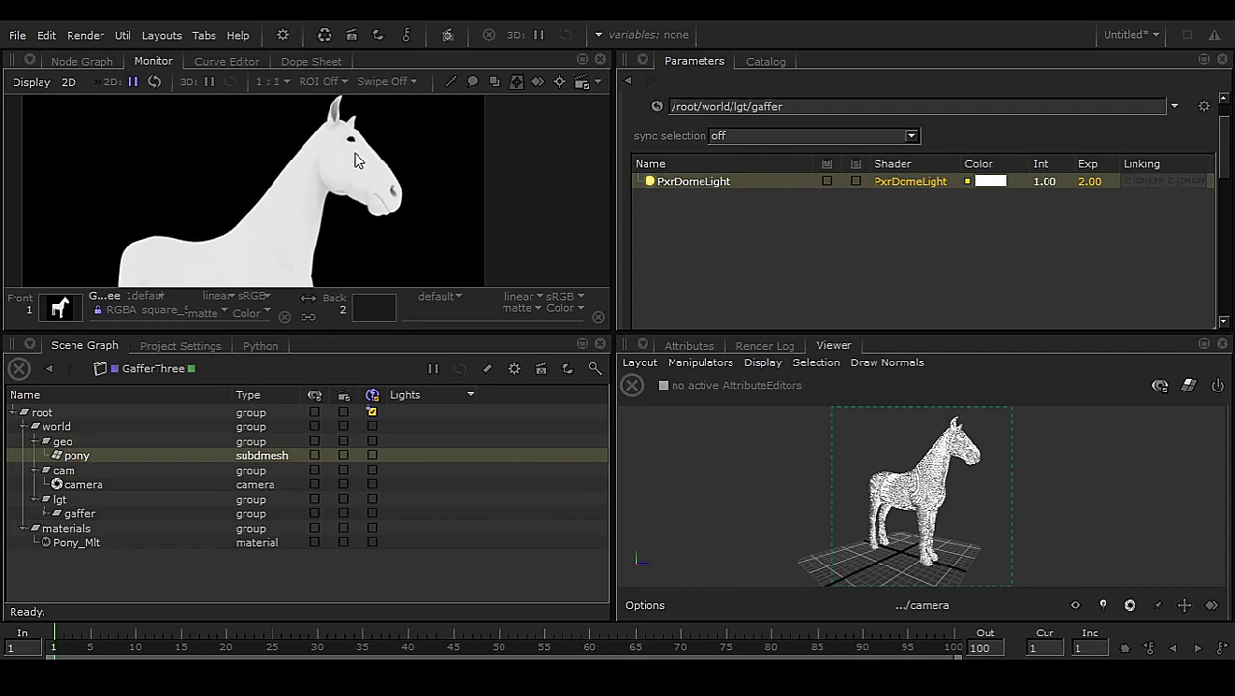
{"action": "scroll", "coordinate": [360, 162], "scroll_direction": "up", "scroll_amount": 1}
{"action": "scroll", "coordinate": [372, 193], "scroll_direction": "up", "scroll_amount": 1}
{"action": "scroll", "coordinate": [375, 208], "scroll_direction": "down", "scroll_amount": 2}
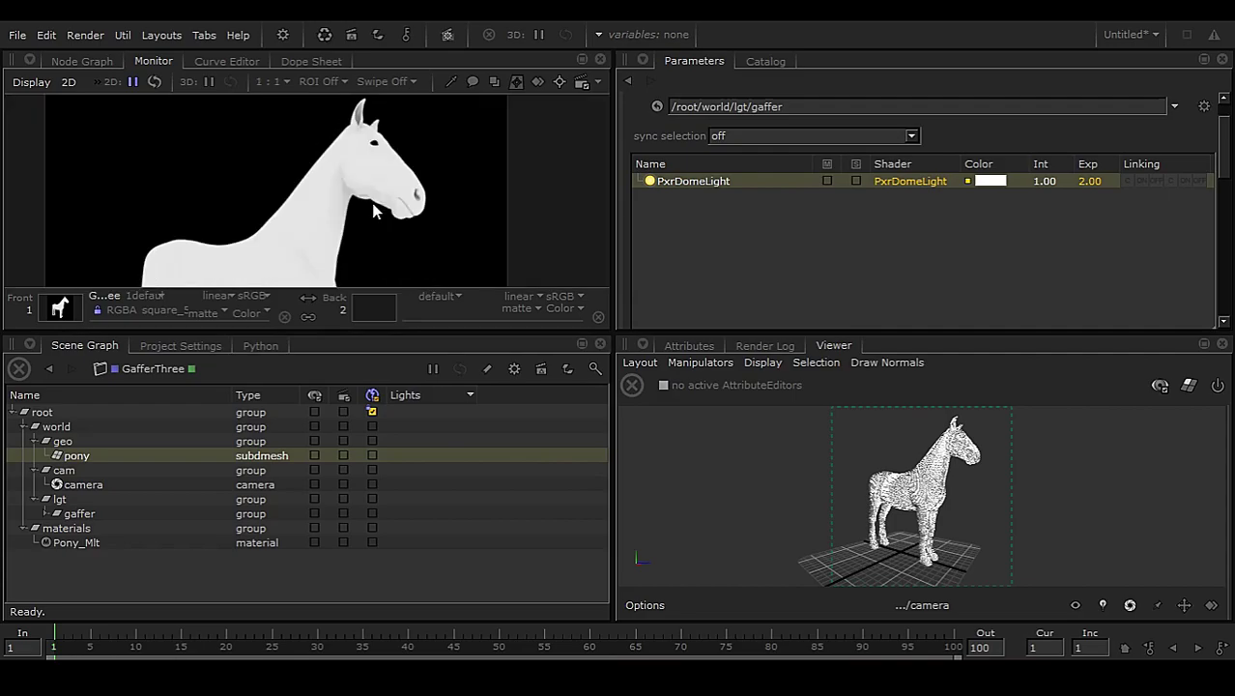
{"action": "middle_click_drag", "start_coordinate": [344, 243], "coordinate": [361, 201]}
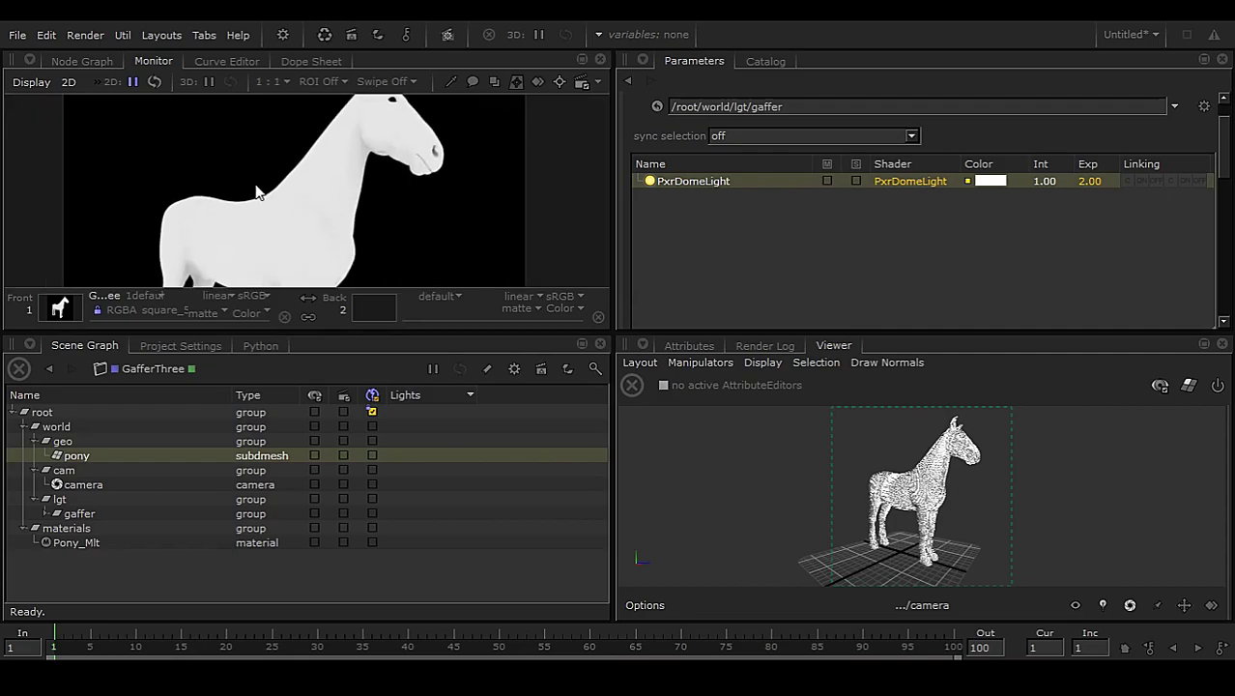
- Return to the node graph and open the MaterialStack node's parameters
{"action": "left_click", "coordinate": [102, 57]}
{"action": "scroll", "coordinate": [358, 213], "scroll_direction": "down", "scroll_amount": 3}
{"action": "scroll", "coordinate": [372, 274], "scroll_direction": "up", "scroll_amount": 4}
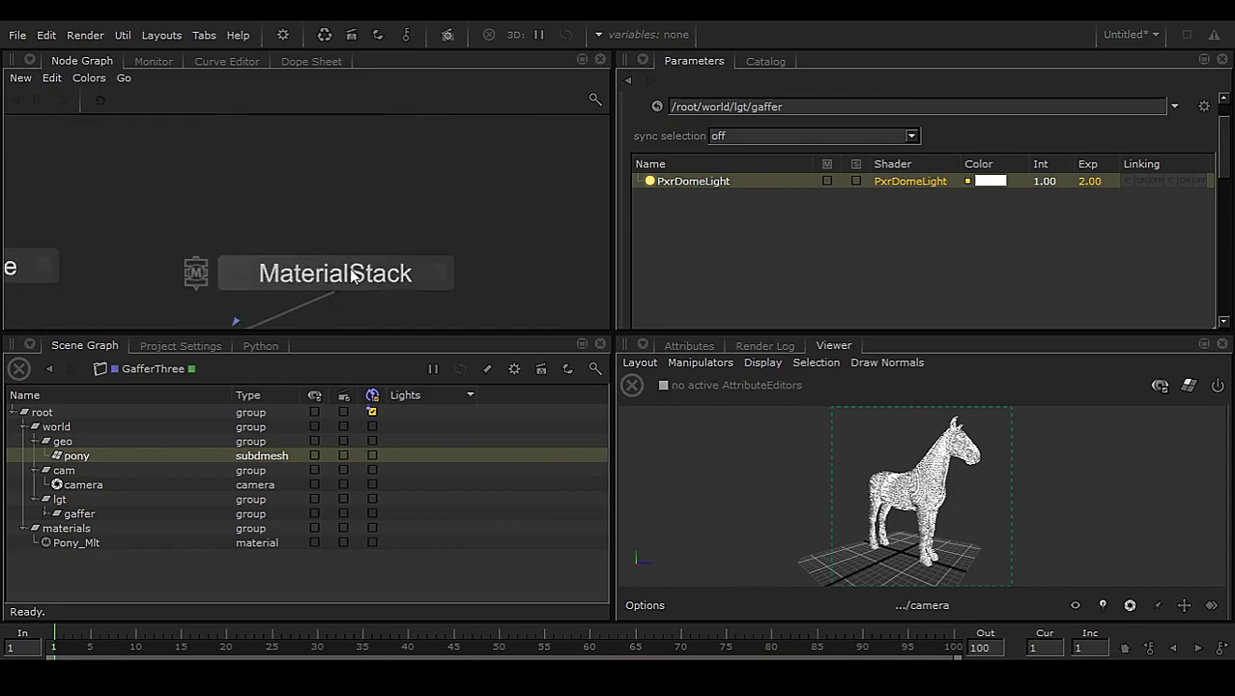
{"action": "left_click", "coordinate": [436, 274]}
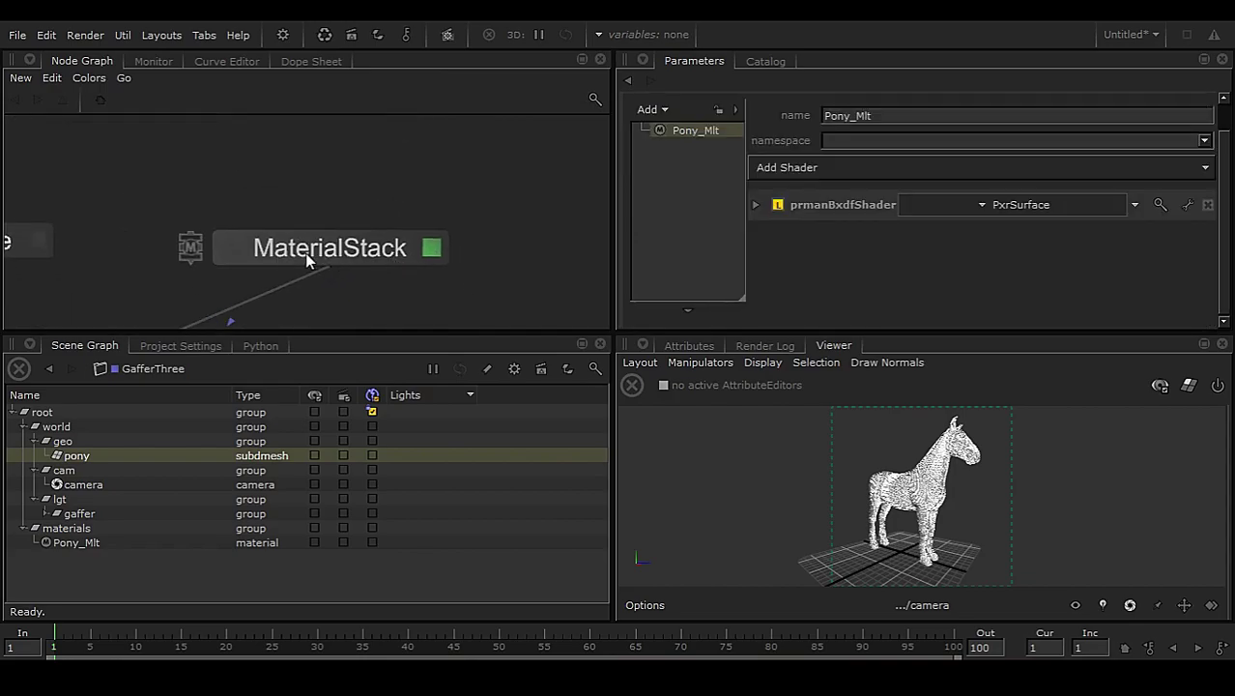
{"action": "middle_click_drag", "start_coordinate": [412, 289], "coordinate": [480, 189]}
{"action": "scroll", "coordinate": [480, 190], "scroll_direction": "down", "scroll_amount": 3}
{"action": "scroll", "coordinate": [289, 280], "scroll_direction": "up", "scroll_amount": 3}
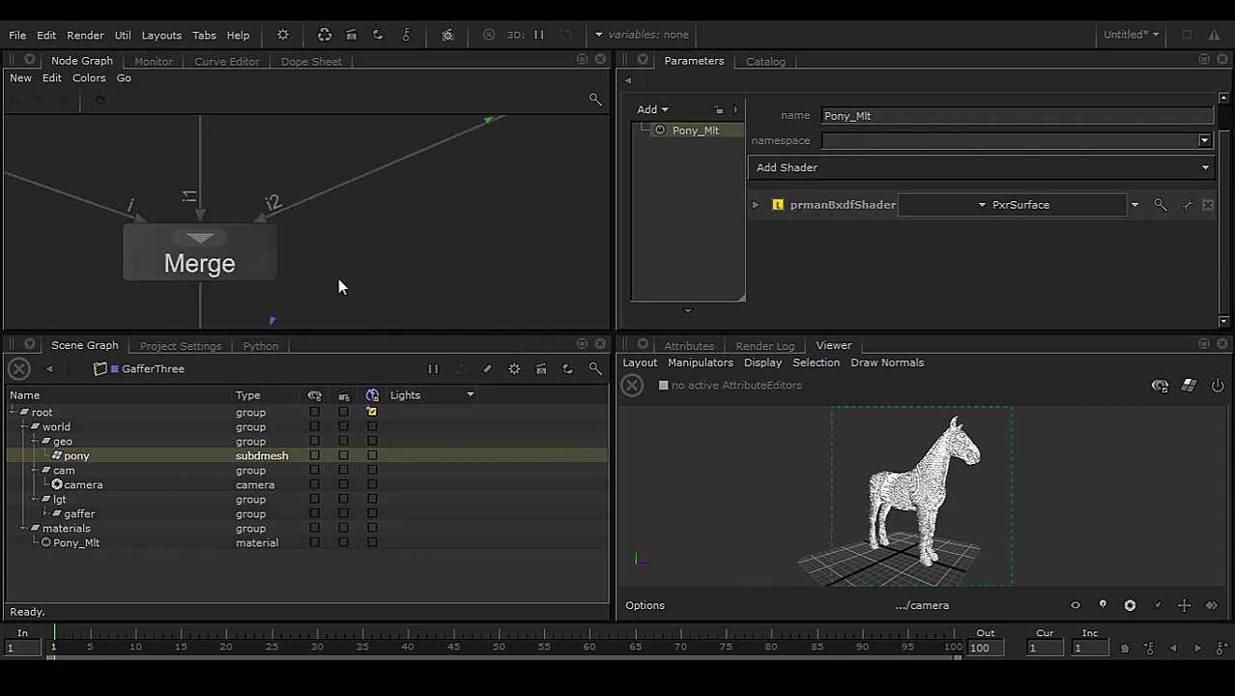
{"action": "middle_click_drag", "start_coordinate": [338, 278], "coordinate": [382, 162]}
{"action": "scroll", "coordinate": [502, 186], "scroll_direction": "down", "scroll_amount": 3}
{"action": "middle_click_drag", "start_coordinate": [559, 129], "coordinate": [383, 288]}
{"action": "scroll", "coordinate": [378, 244], "scroll_direction": "up", "scroll_amount": 3}
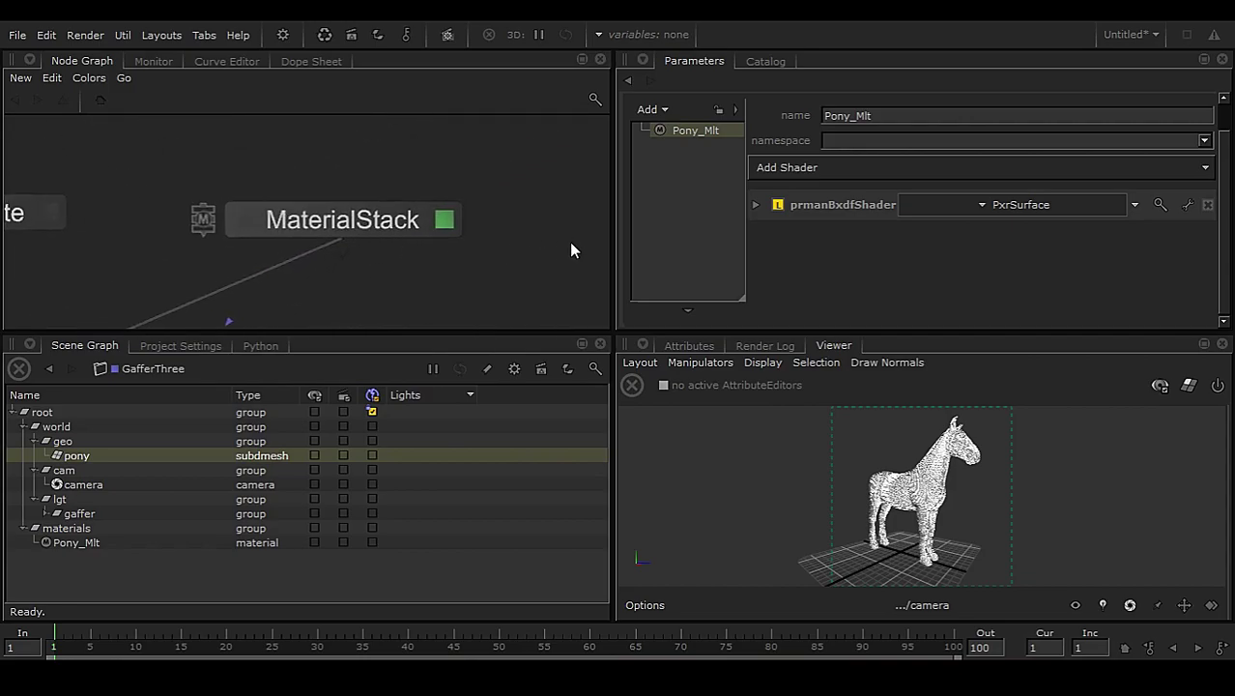
- Set the diffuse color of Pony_Mlt's PxrSurface shader to teal (0.0390, 0.1748, 0.1748)
{"action": "left_click", "coordinate": [756, 206]}
{"action": "scroll", "coordinate": [831, 256], "scroll_direction": "down", "scroll_amount": 1}
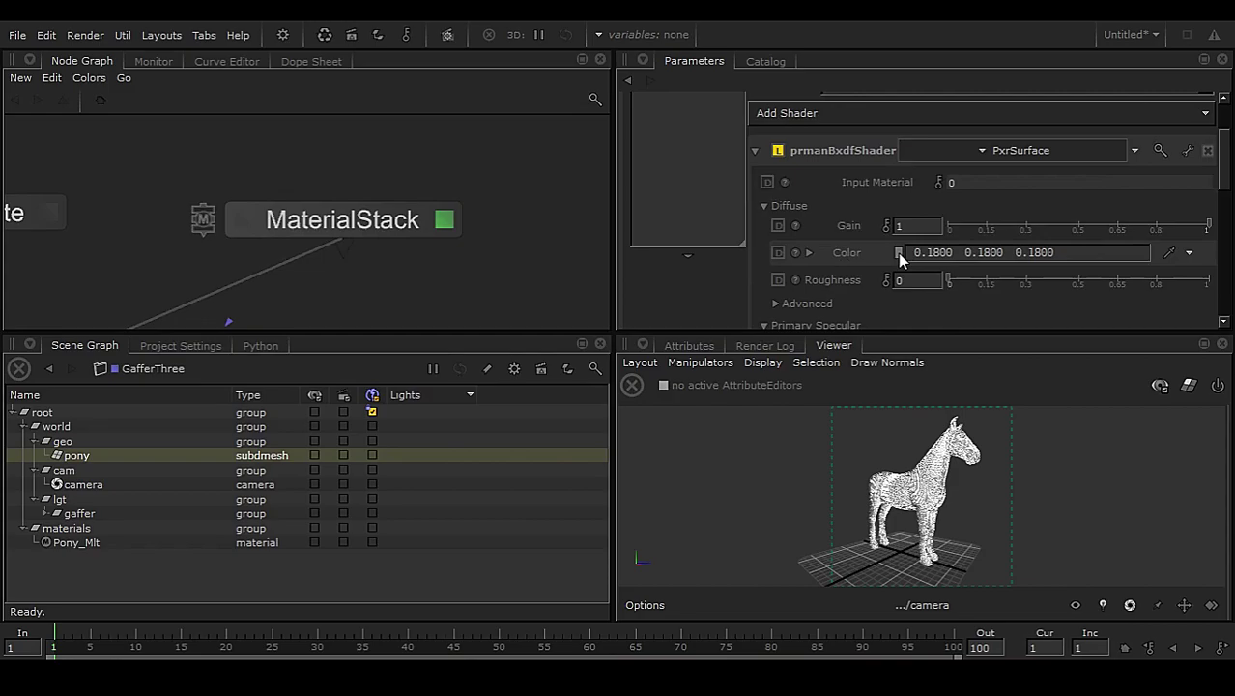
{"action": "left_click", "coordinate": [898, 252]}
{"action": "left_click_drag", "start_coordinate": [516, 287], "coordinate": [543, 268]}
{"action": "left_click_drag", "start_coordinate": [798, 307], "coordinate": [784, 307]}
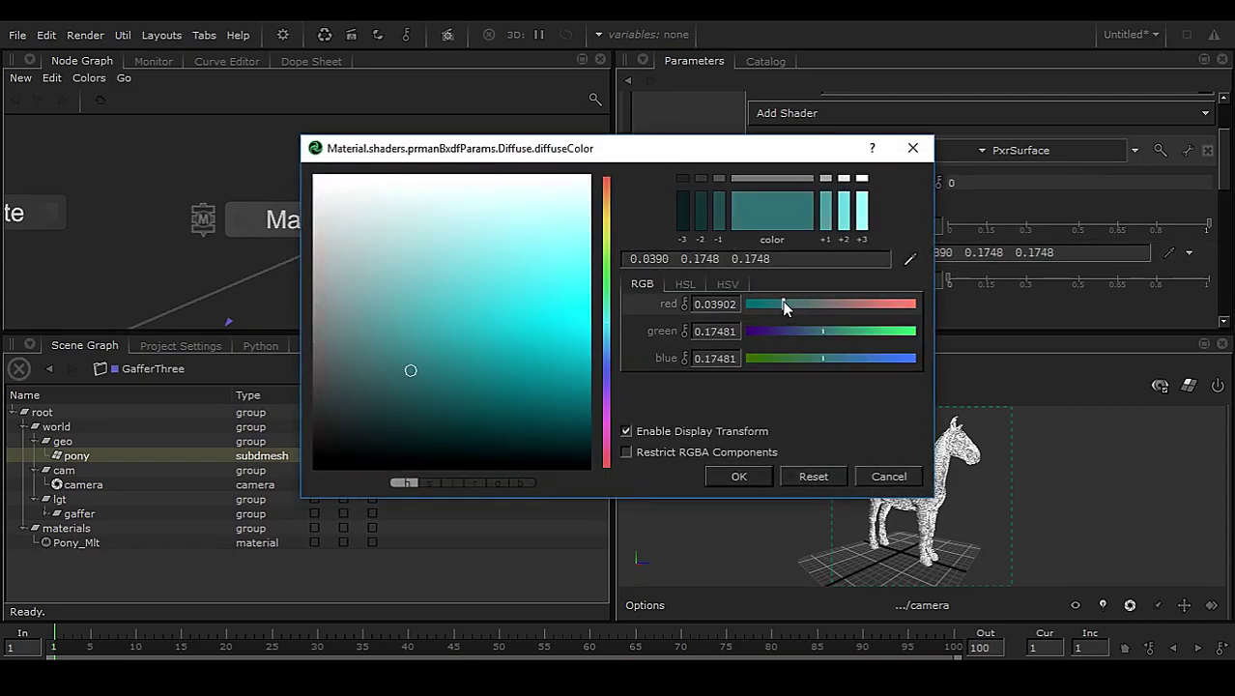
{"action": "left_click", "coordinate": [740, 478]}
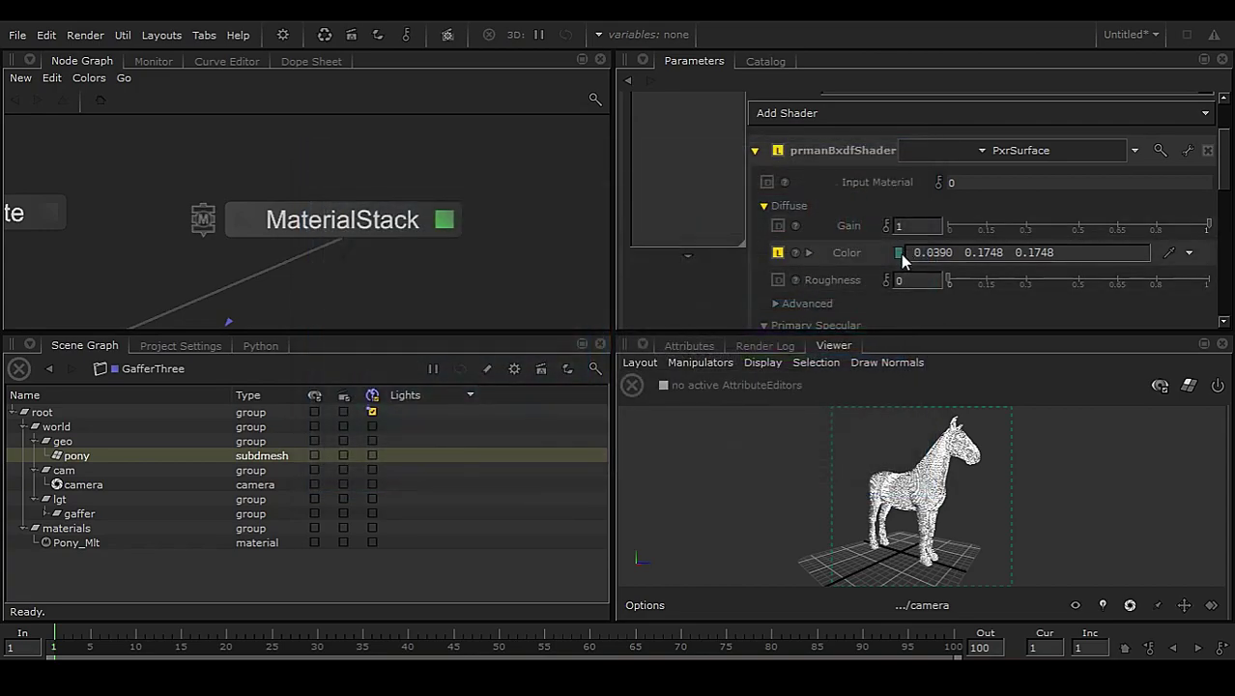
- Run a new preview render from the GafferThree node with the teal material and show it in the Monitor
{"action": "scroll", "coordinate": [391, 250], "scroll_direction": "down", "scroll_amount": 3}
{"action": "middle_click_drag", "start_coordinate": [392, 251], "coordinate": [506, 74]}
{"action": "right_click", "coordinate": [310, 296]}
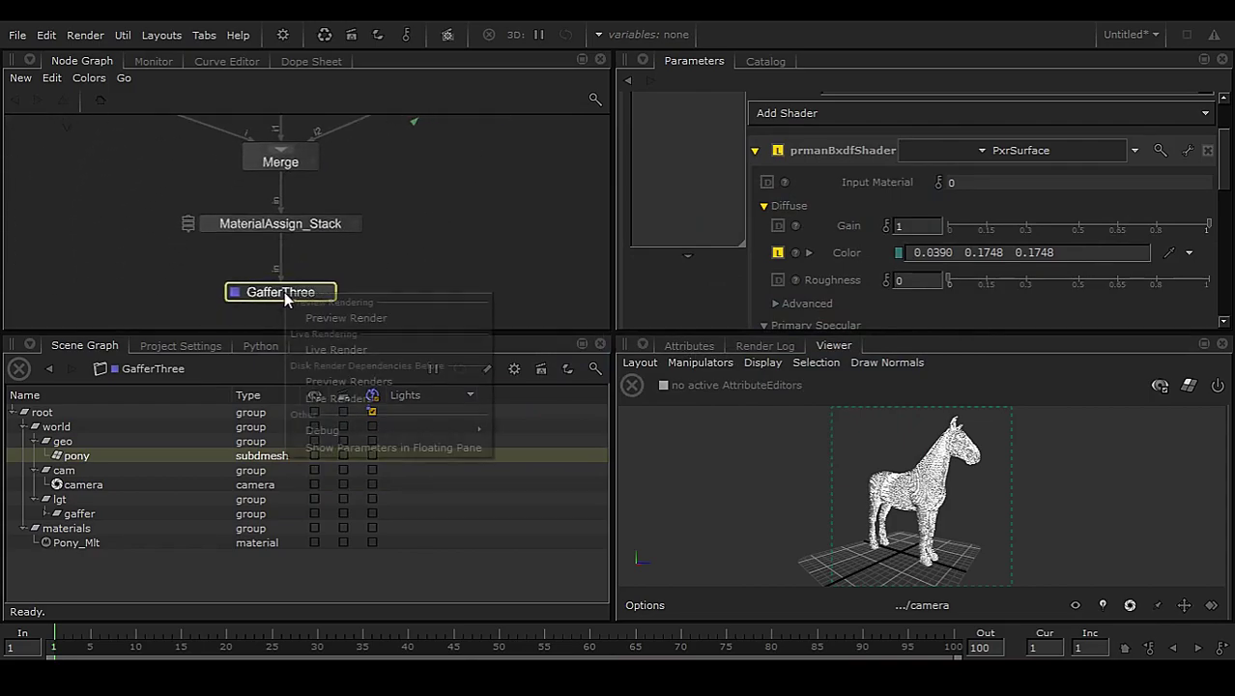
{"action": "left_click", "coordinate": [353, 319]}
{"action": "left_click", "coordinate": [153, 61]}
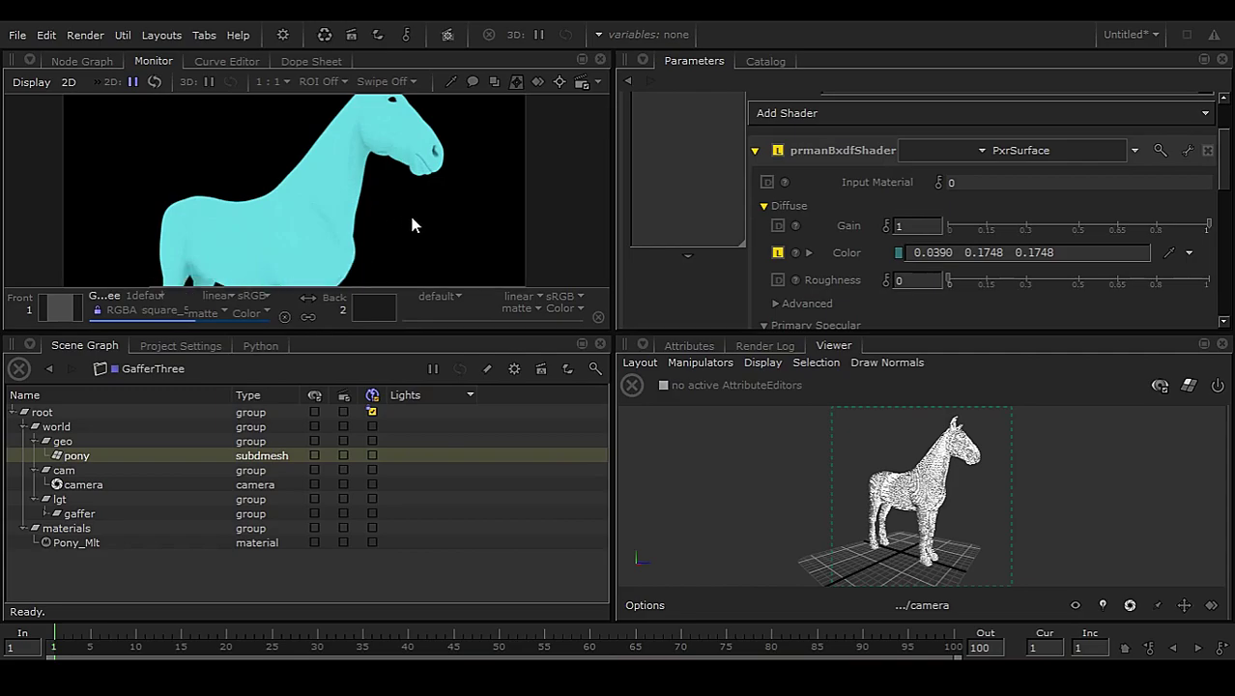
- Examine the teal pony render as a whole and up close, checking the shading on the body and legs
{"action": "scroll", "coordinate": [413, 217], "scroll_direction": "down", "scroll_amount": 1}
{"action": "middle_click_drag", "start_coordinate": [431, 237], "coordinate": [371, 197]}
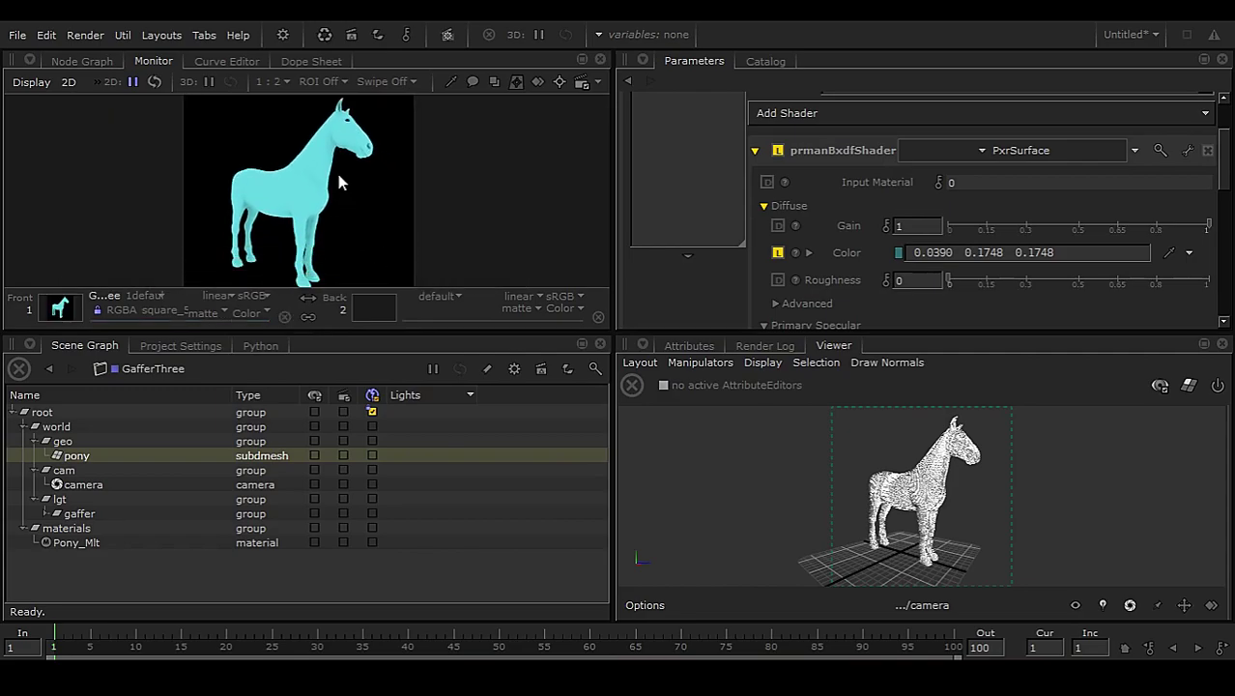
{"action": "mouse_move", "coordinate": [373, 254]}
{"action": "middle_mouse_down"}
{"action": "mouse_move", "coordinate": [379, 233]}
{"action": "mouse_move", "coordinate": [375, 252]}
{"action": "middle_mouse_up"}
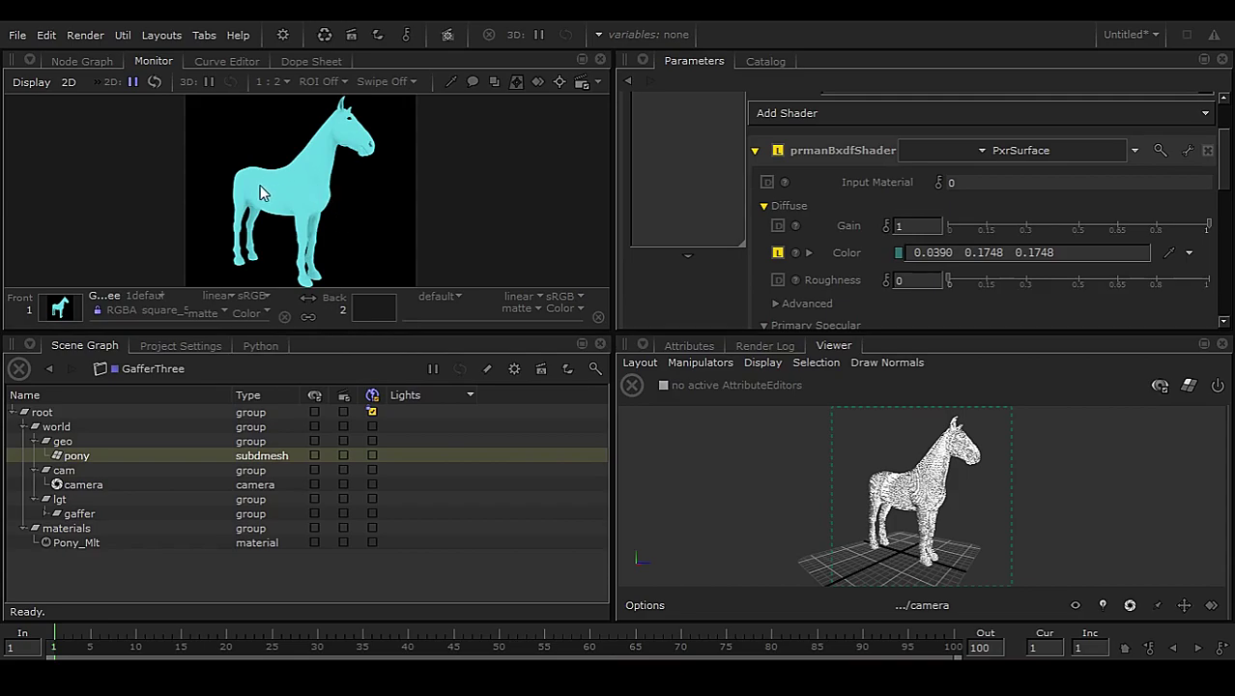
{"action": "middle_click_drag", "start_coordinate": [305, 165], "coordinate": [352, 225]}
{"action": "scroll", "coordinate": [313, 184], "scroll_direction": "up", "scroll_amount": 1}
{"action": "middle_click_drag", "start_coordinate": [287, 282], "coordinate": [277, 203]}
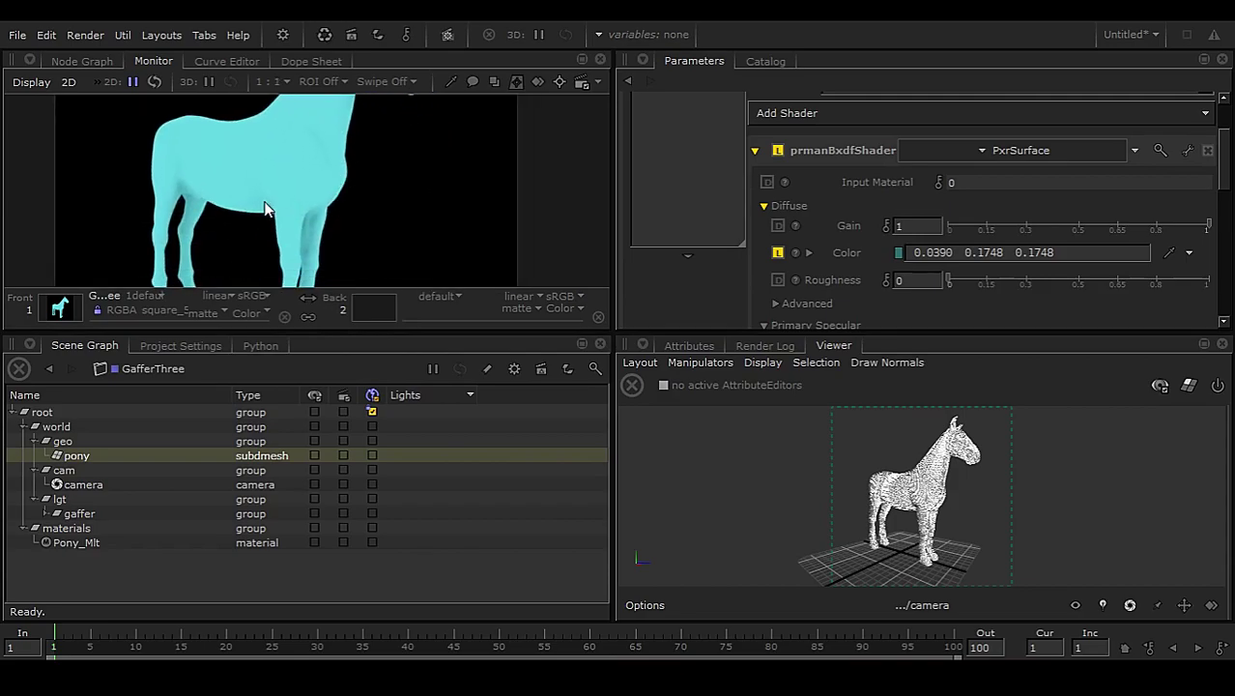
{"action": "scroll", "coordinate": [200, 218], "scroll_direction": "up", "scroll_amount": 1}
{"action": "middle_click_drag", "start_coordinate": [163, 194], "coordinate": [179, 222]}
{"action": "scroll", "coordinate": [182, 226], "scroll_direction": "down", "scroll_amount": 1}
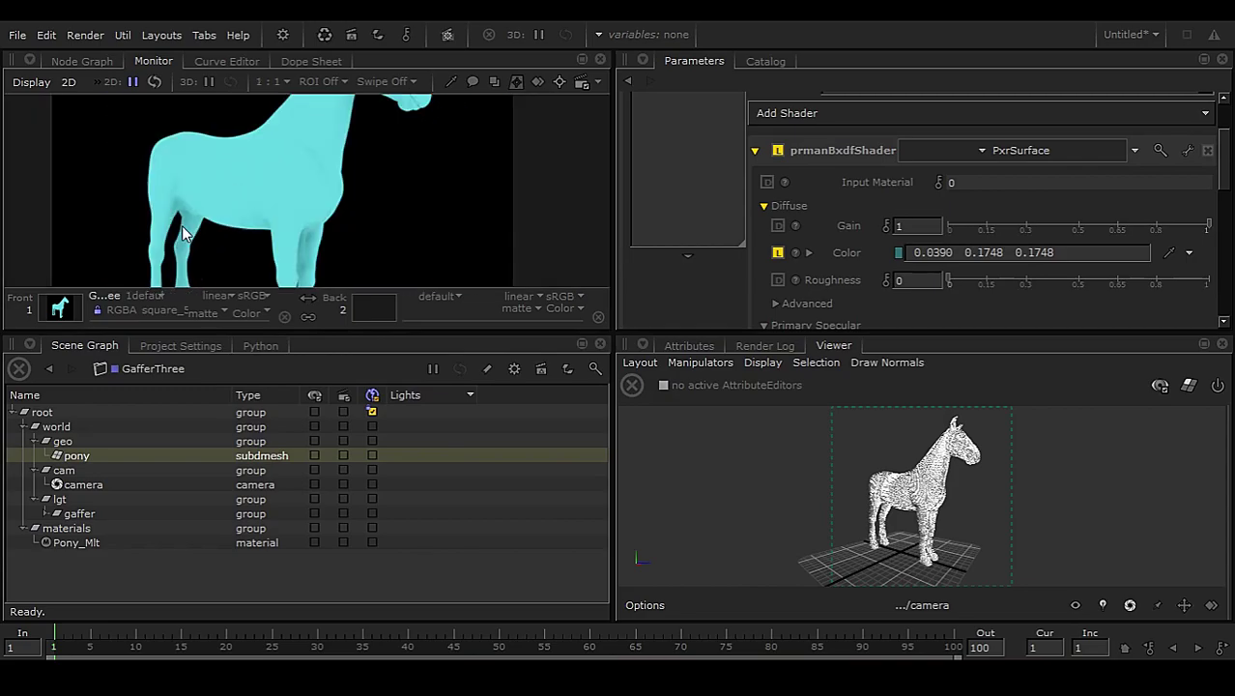
{"action": "scroll", "coordinate": [270, 213], "scroll_direction": "down", "scroll_amount": 1}
{"action": "middle_click_drag", "start_coordinate": [311, 201], "coordinate": [329, 198]}
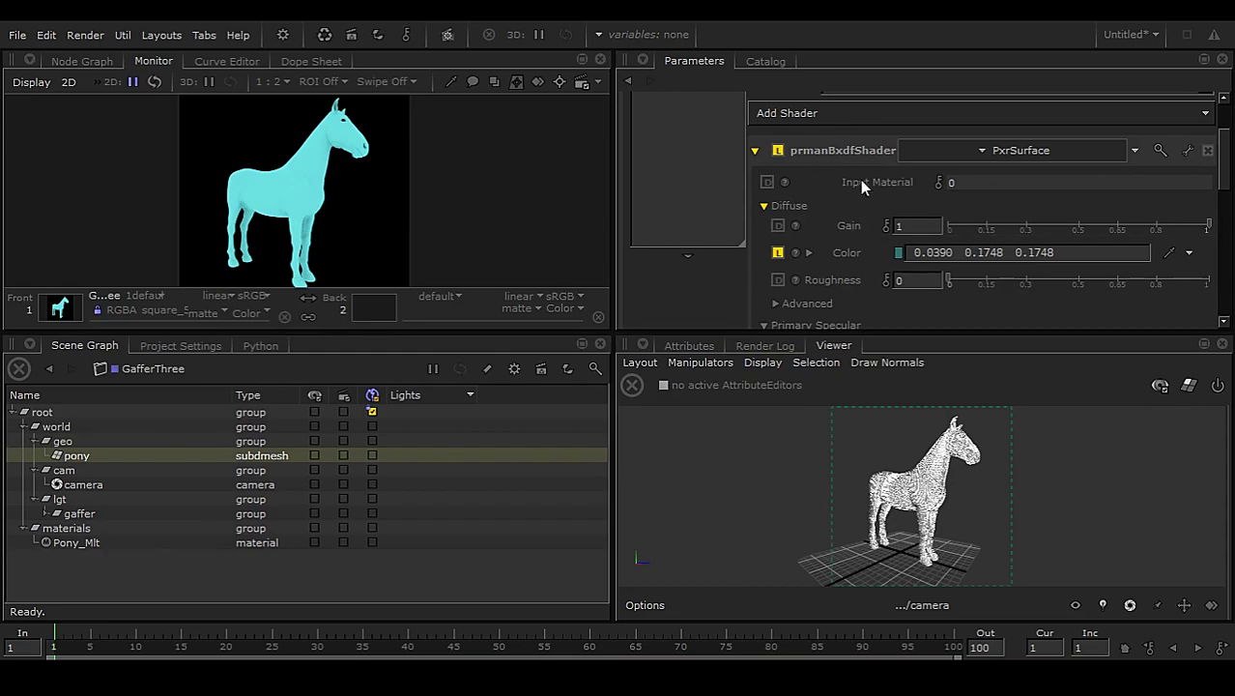
- Return to the node graph and bring the nodes around Merge and MaterialAssign_Stack into view
{"action": "left_click", "coordinate": [72, 61]}
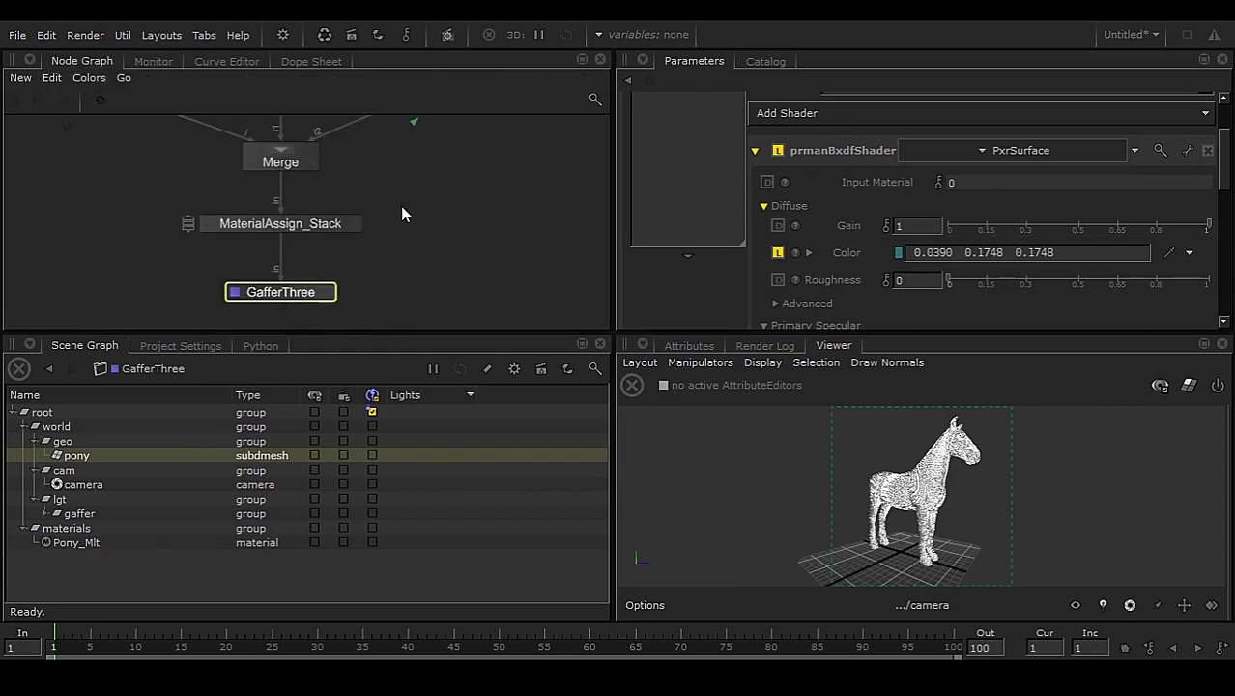
{"action": "key", "text": "a"}
{"action": "scroll", "coordinate": [414, 177], "scroll_direction": "up", "scroll_amount": 3}
{"action": "middle_click_drag", "start_coordinate": [391, 298], "coordinate": [436, 246]}
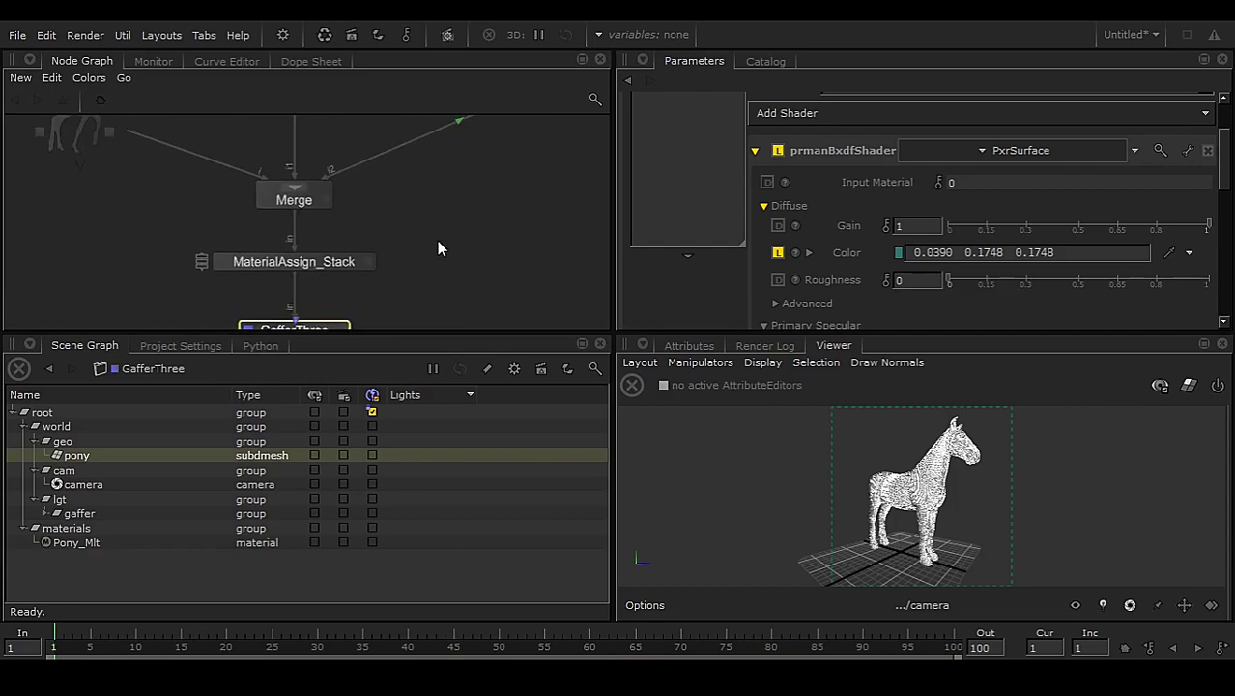